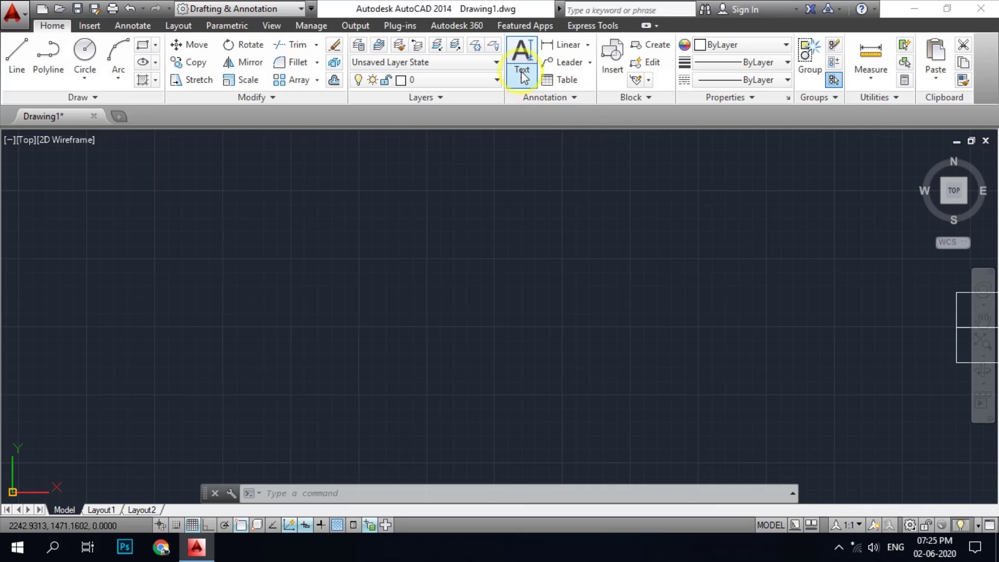
click(523, 81)
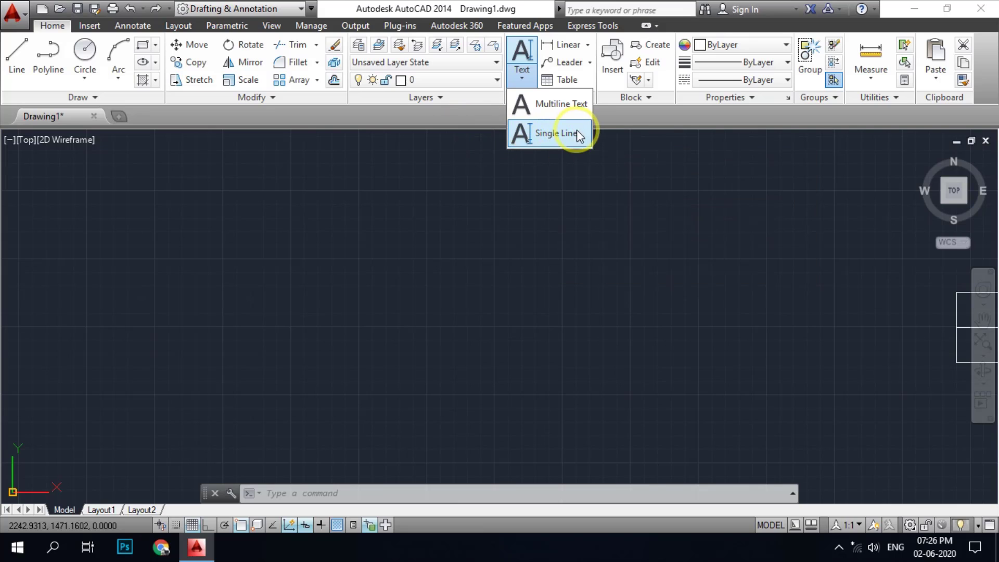
click(514, 267)
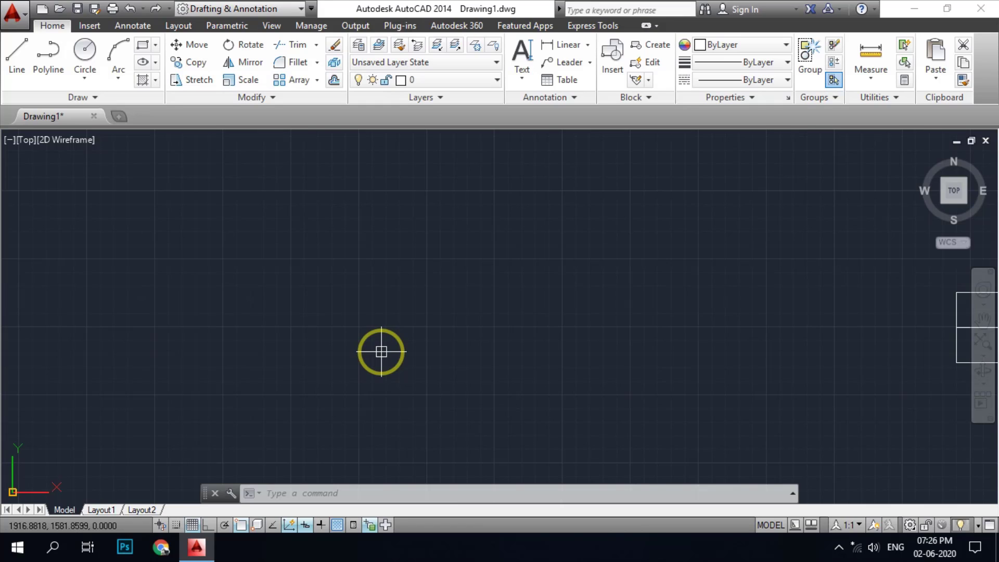
text(d)
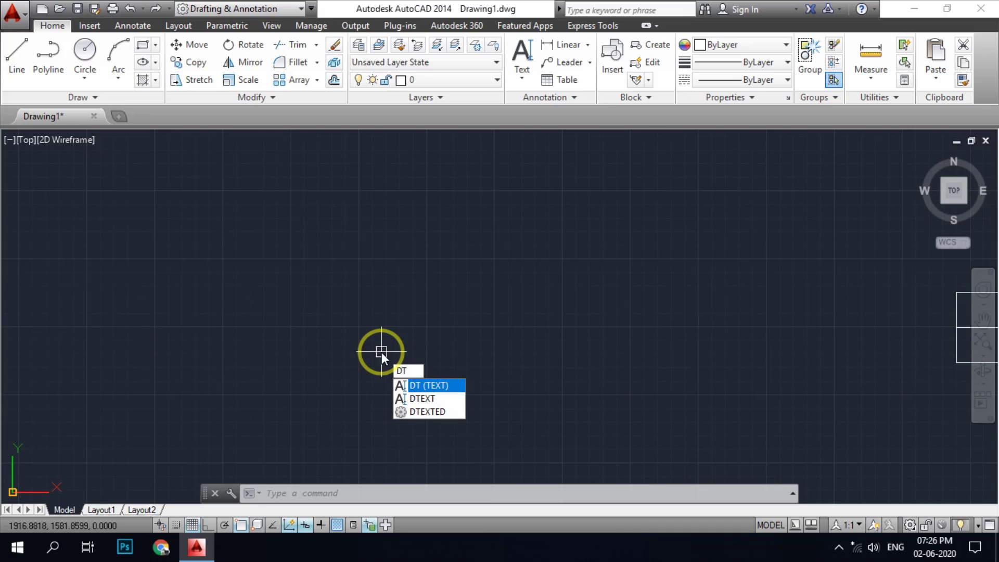
key(Return)
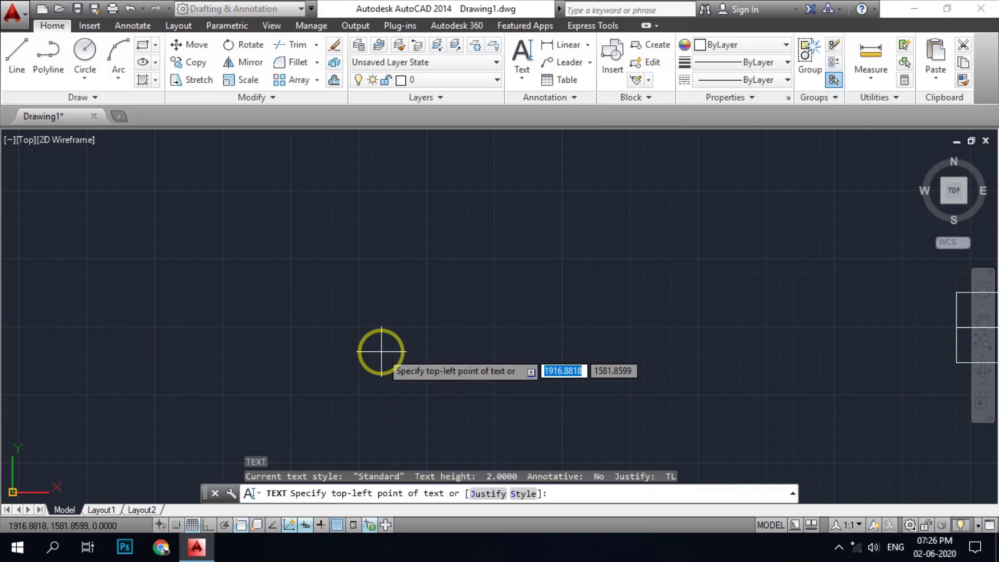
key(Escape)
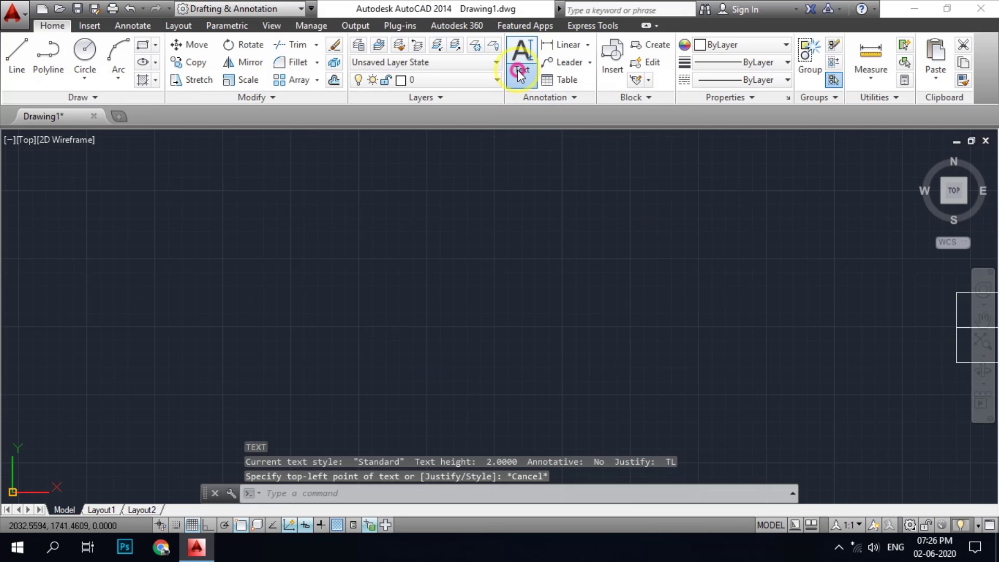
click(522, 77)
click(553, 151)
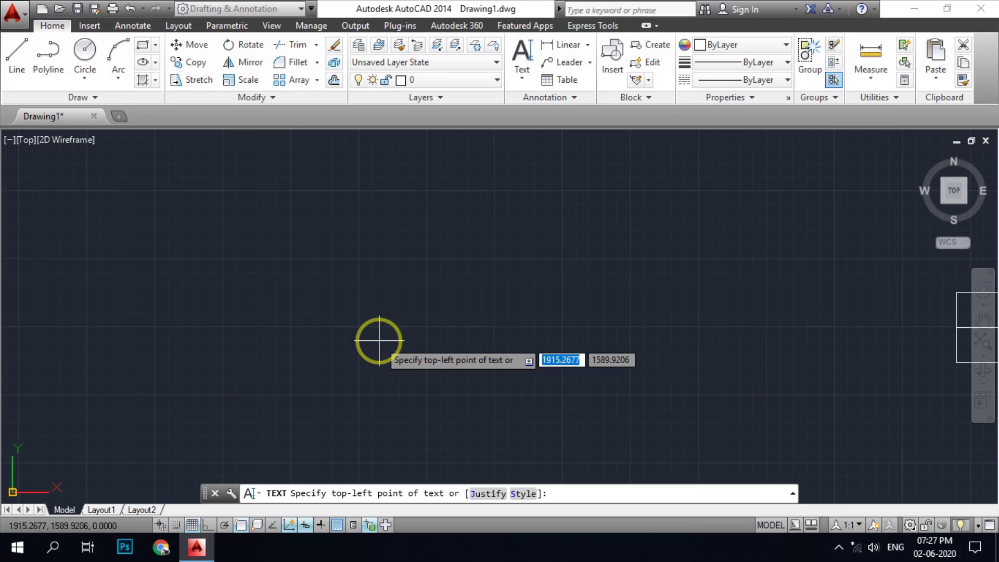
text(j)
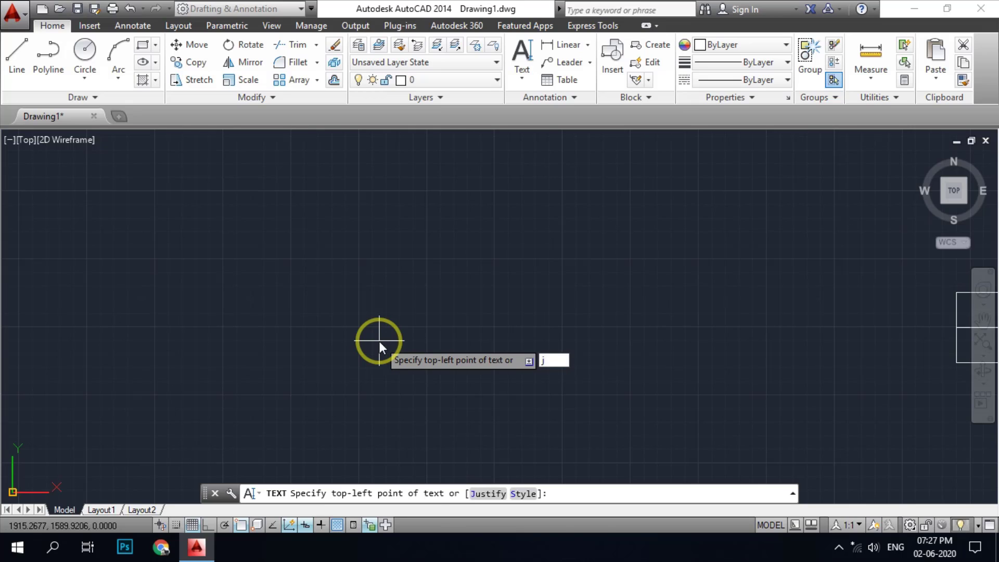
key(Return)
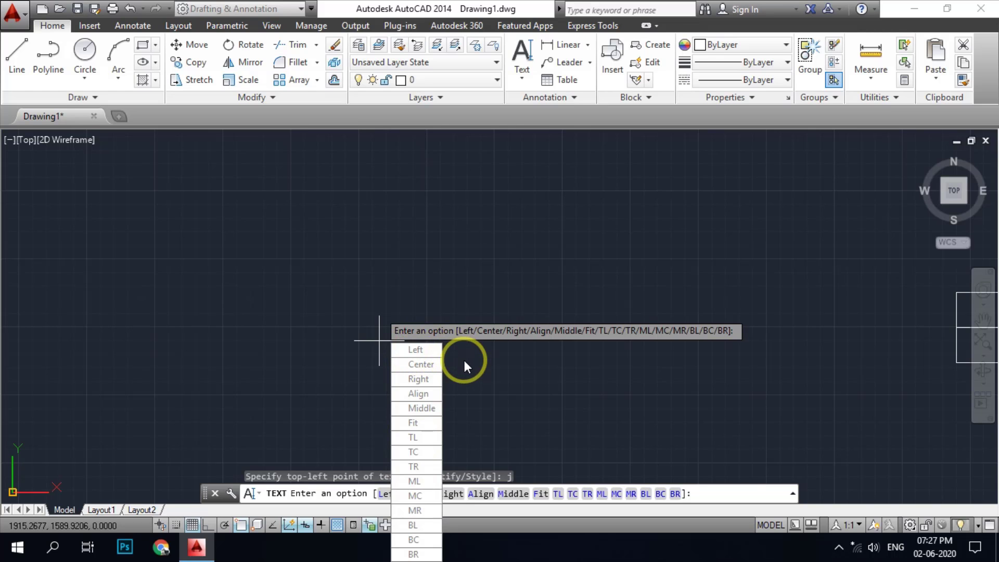
key(Escape)
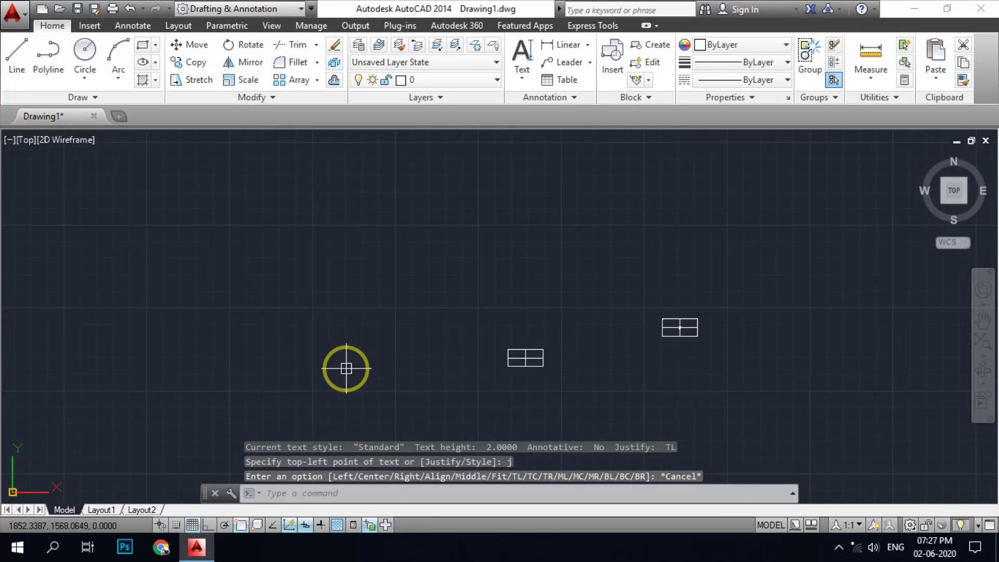
Start left-justified single-line text at the midpoint of the divided rectangle's left edge, with height 2 and rotation 0.
scroll(528, 359, up, 3)
scroll(522, 302, down, 1)
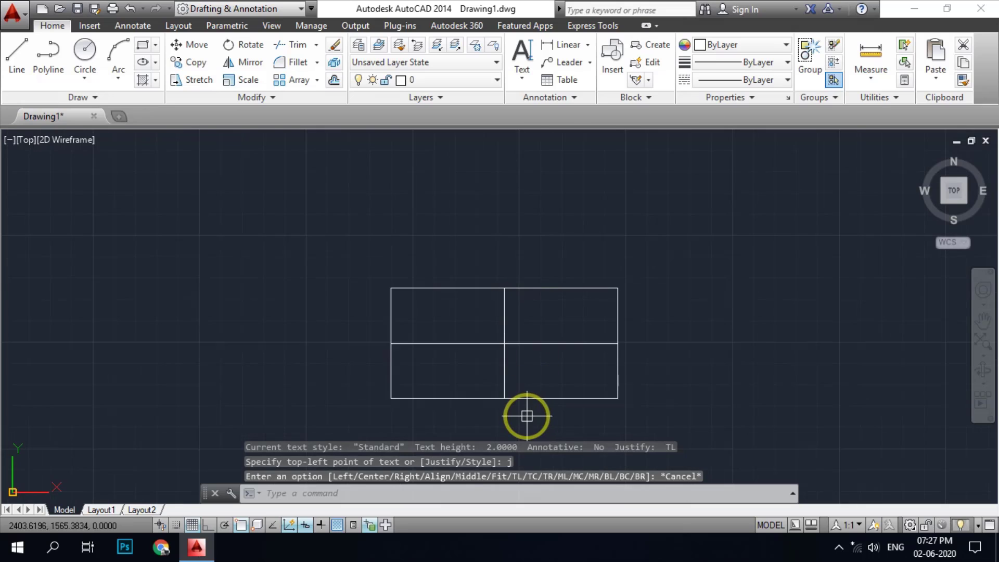
scroll(527, 415, up, 1)
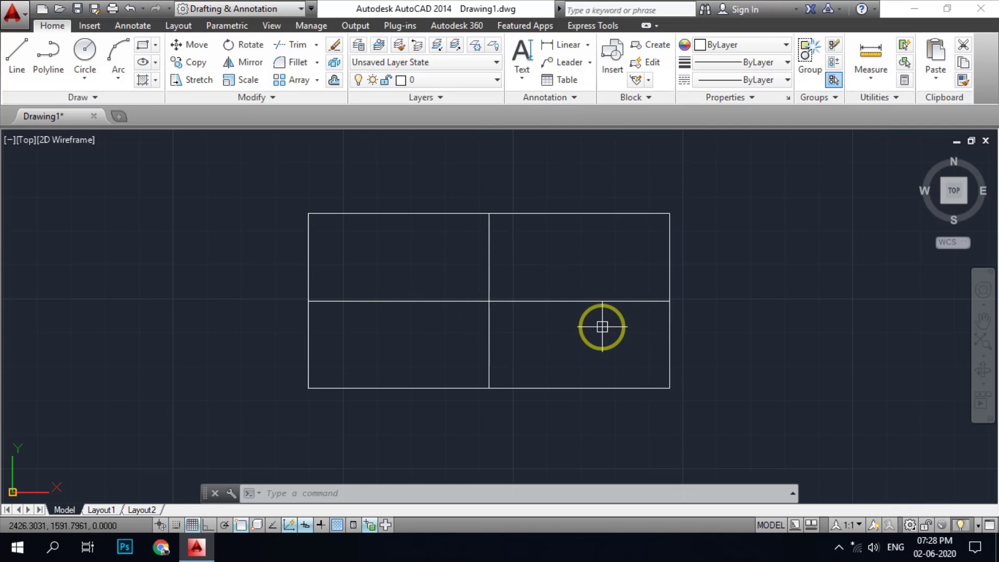
text(DT)
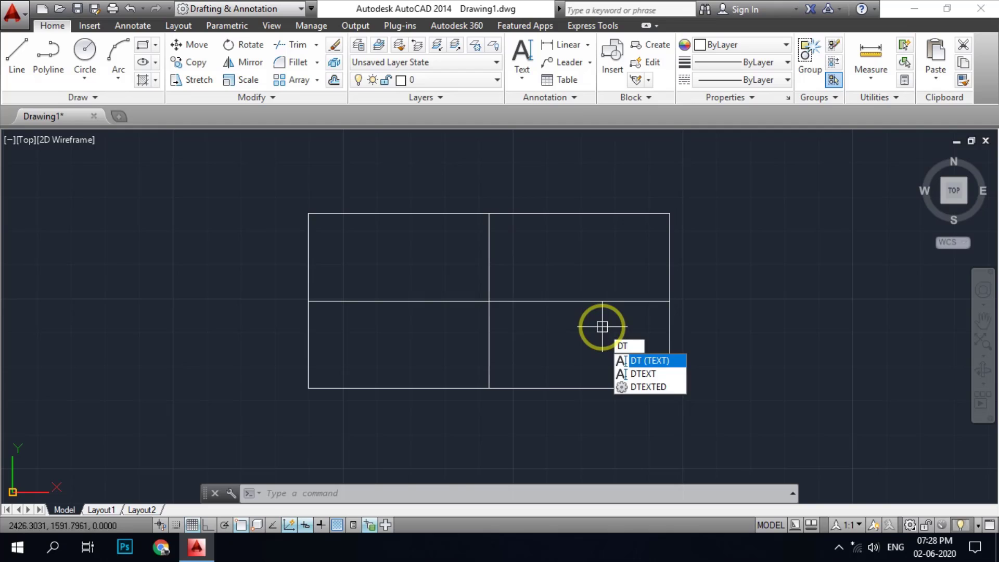
key(Return)
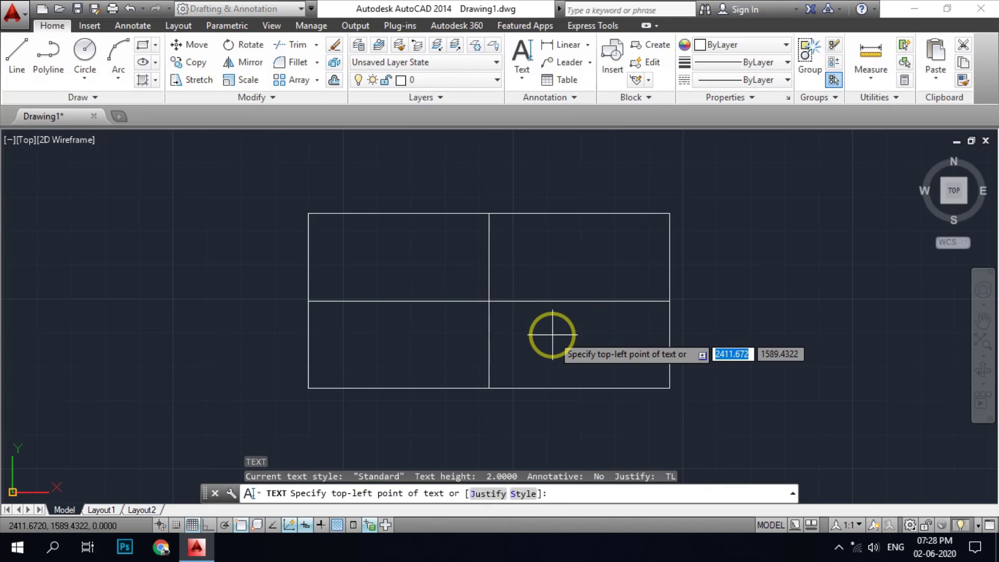
text(j)
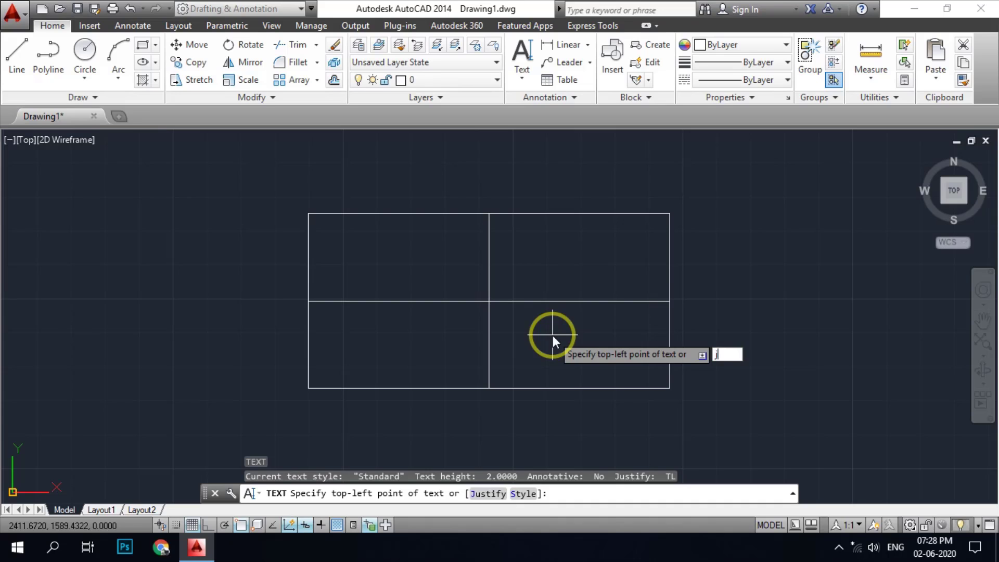
key(Return)
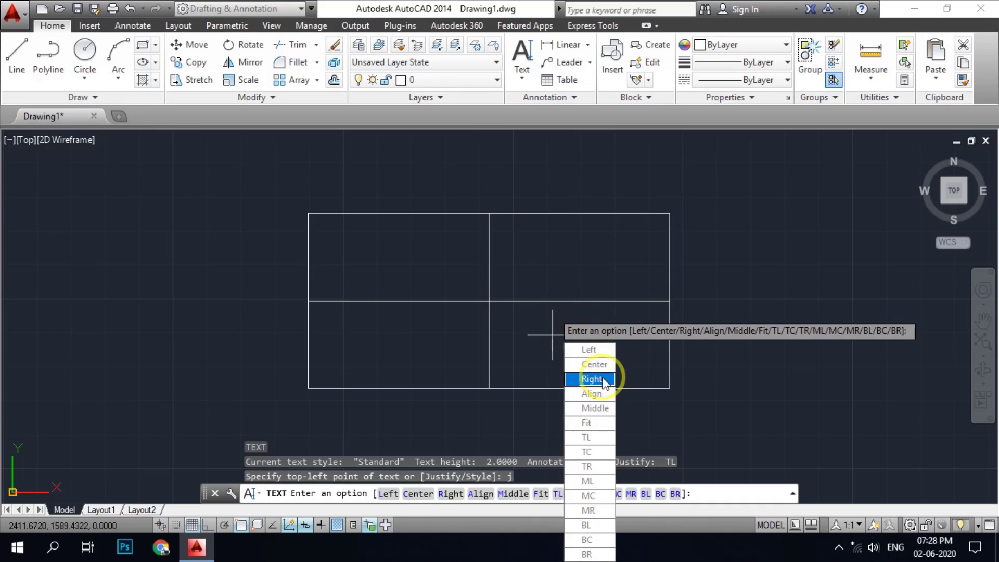
click(591, 350)
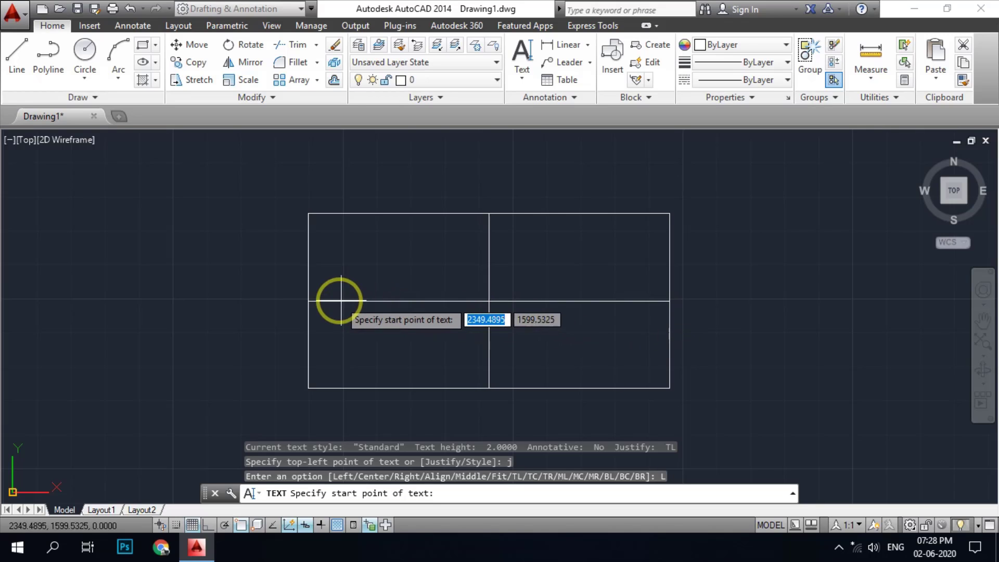
click(314, 300)
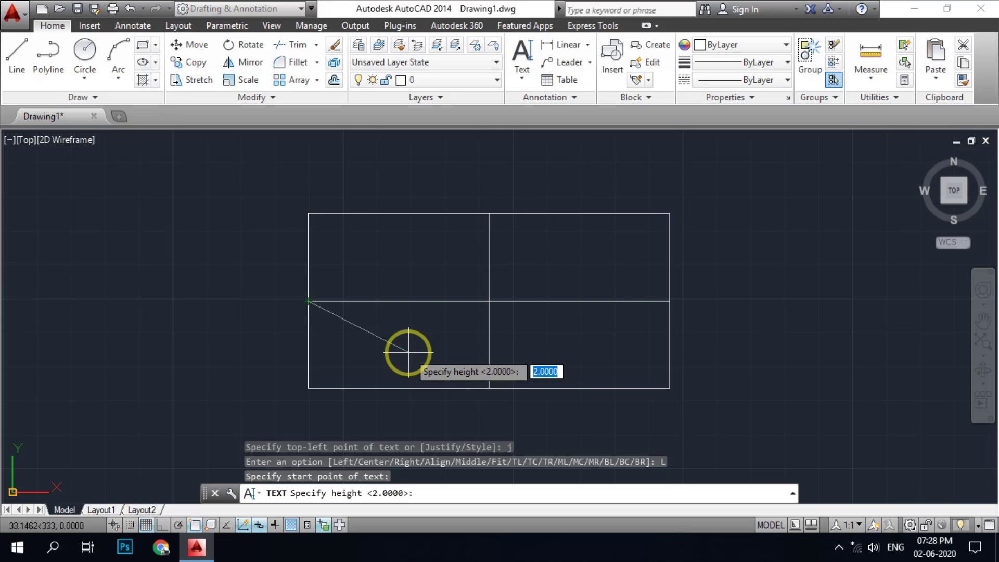
text(2)
key(Return)
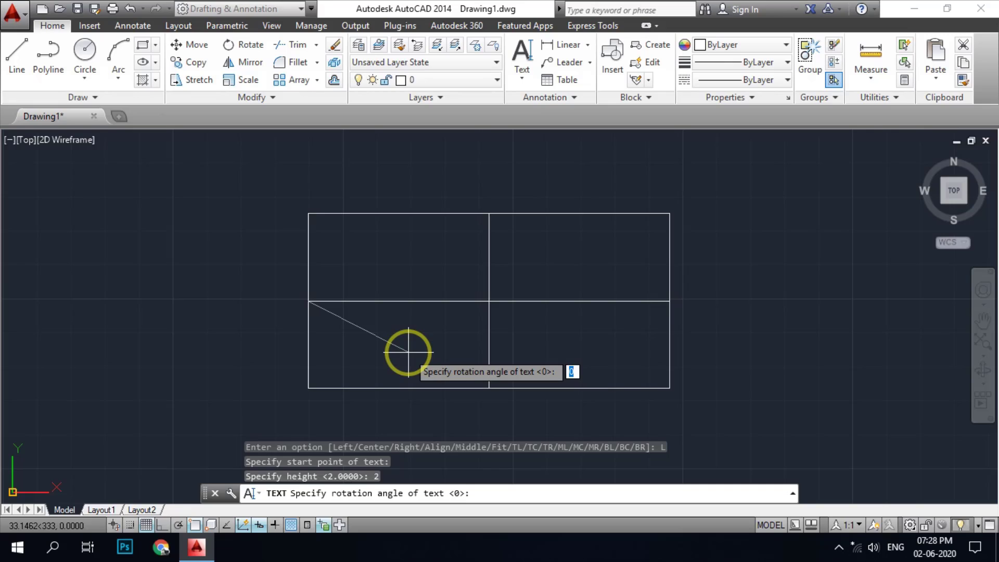
text(0)
key(Return)
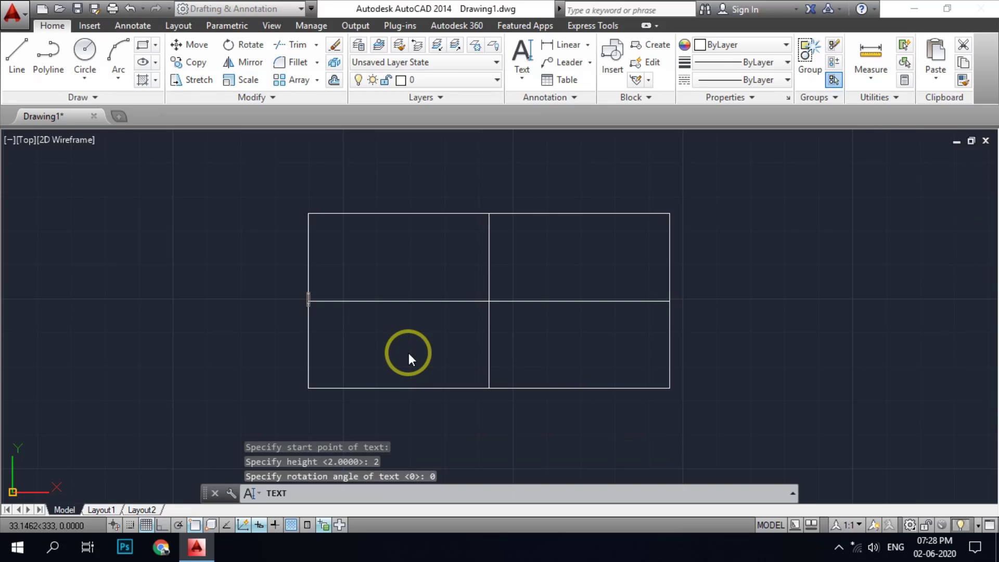
Enter a long first line of random letters beginning "jasgjgjjfjga" that runs past the rectangle's right edge.
scroll(314, 286, up, 2)
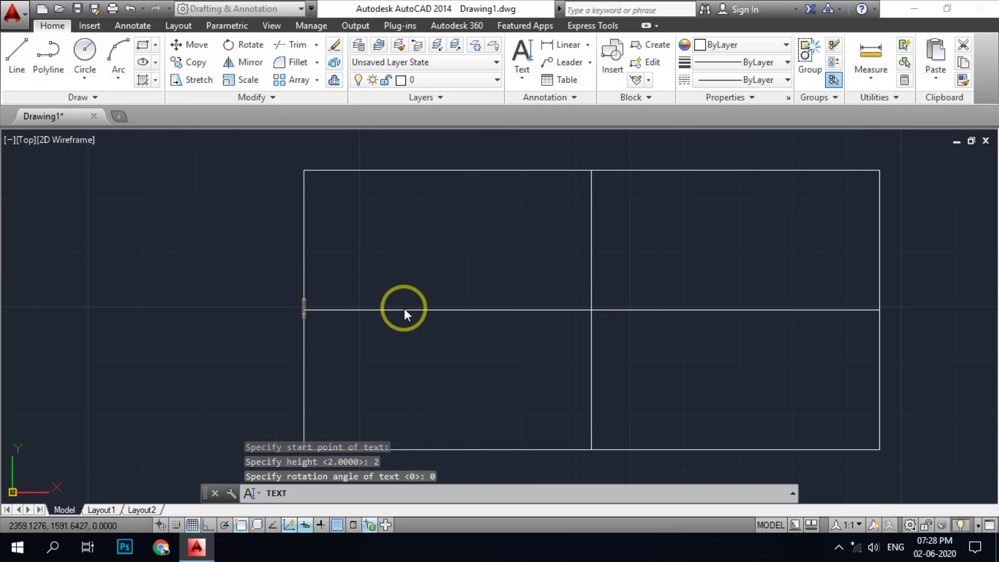
text(jasgjgjjfjga)
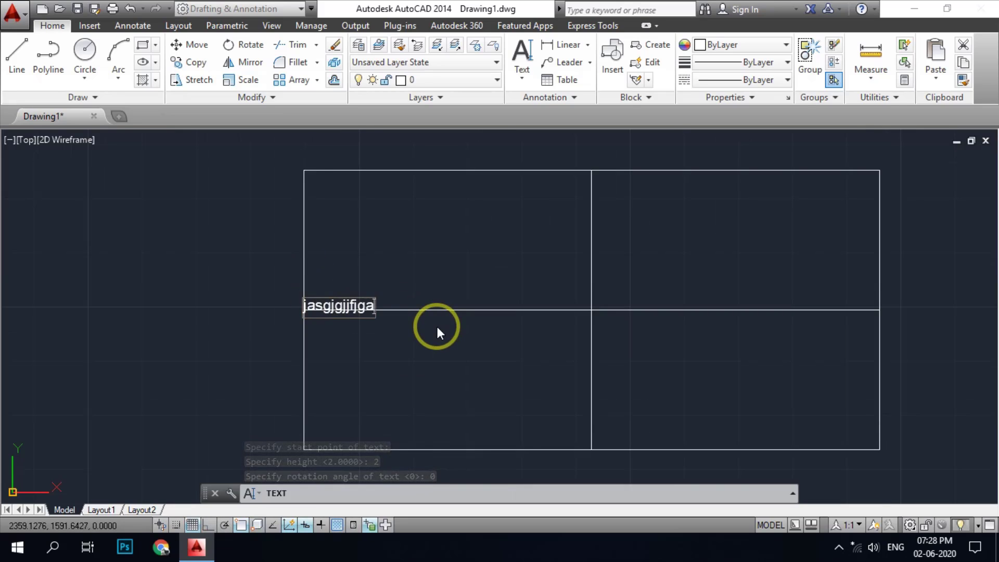
text(jfgjagjfgjagjfgajg)
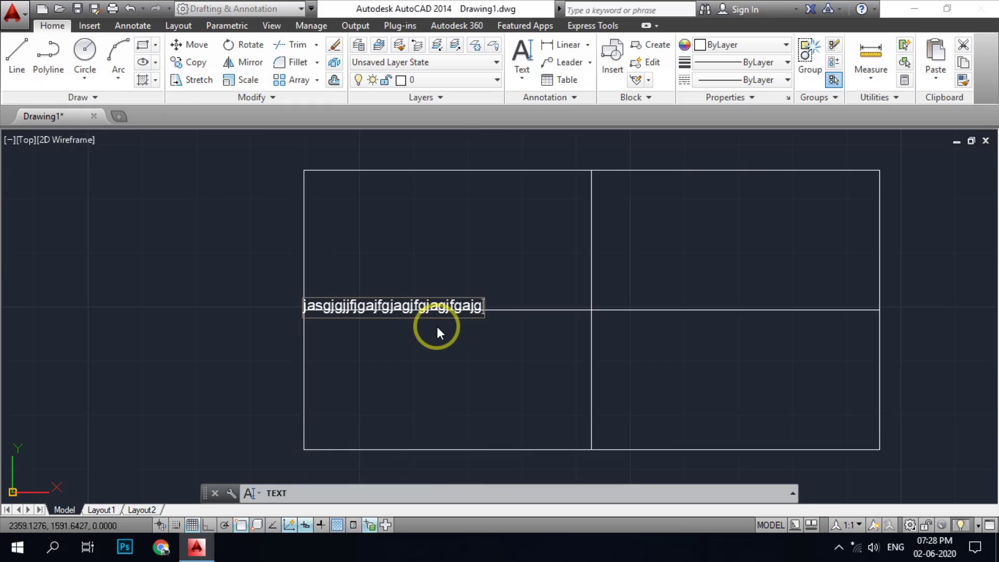
text(fkahkf)
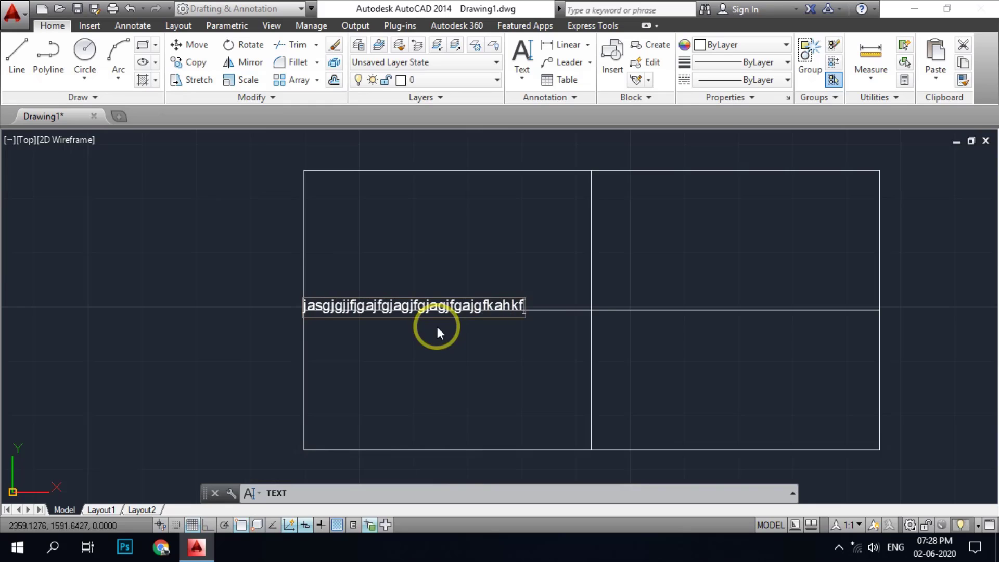
text(hakhfkhfkhakfhkahfkhkhakhfkah)
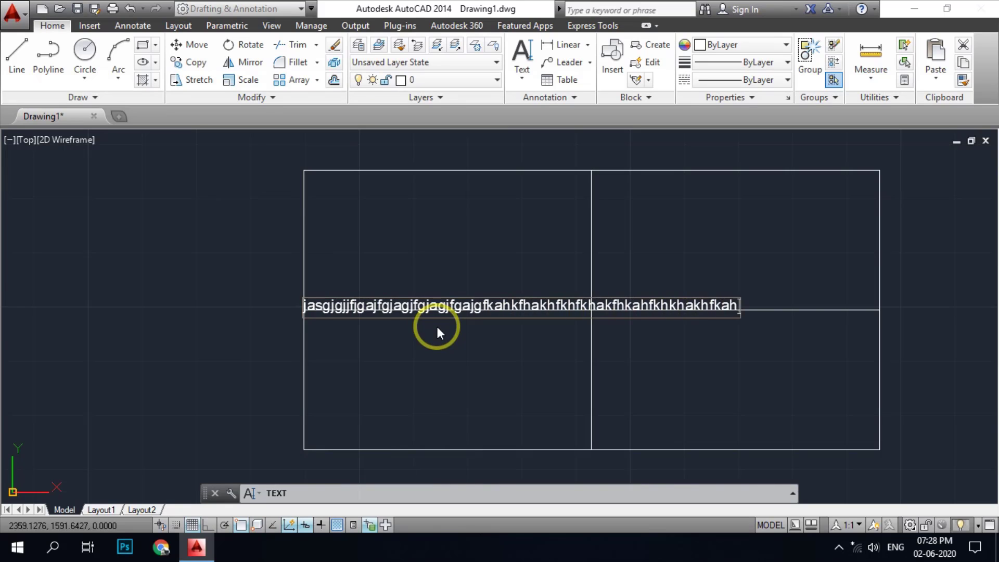
text(ksdhkhkhkahkhakhakhkhkhkh)
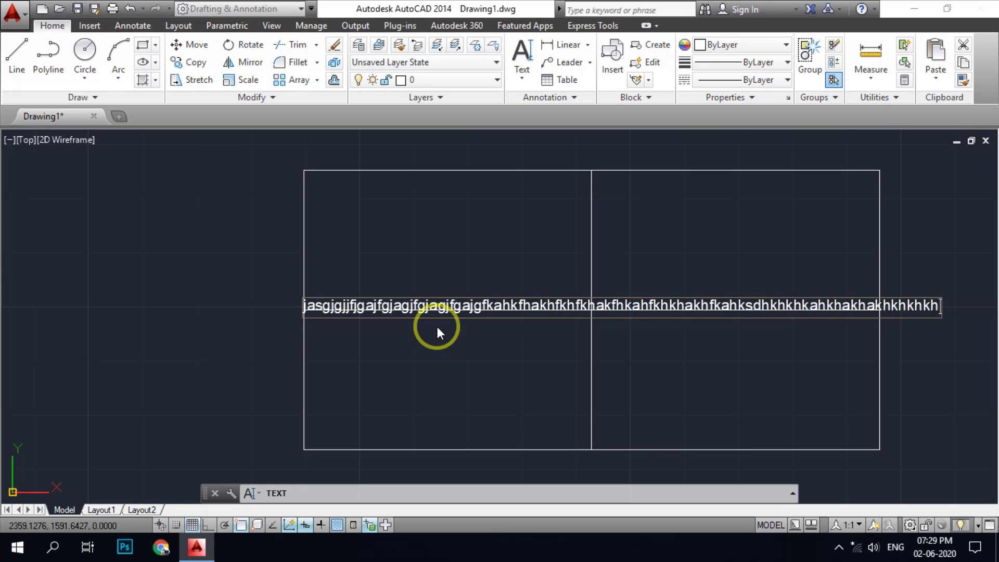
text(kahk)
Trim the first line back inside the rectangle to end in "hakfhka" and append "dbaab,sb,".
key(BackSpace)
key(BackSpace)
key(BackSpace)
key(BackSpace)
key(BackSpace)
key(BackSpace)
key(BackSpace)
key(BackSpace)
key(BackSpace)
key(BackSpace)
key(BackSpace)
key(BackSpace)
key(BackSpace)
key(BackSpace)
key(BackSpace)
key(BackSpace)
key(BackSpace)
key(BackSpace)
key(BackSpace)
key(BackSpace)
key(BackSpace)
key(BackSpace)
key(BackSpace)
key(BackSpace)
key(BackSpace)
key(BackSpace)
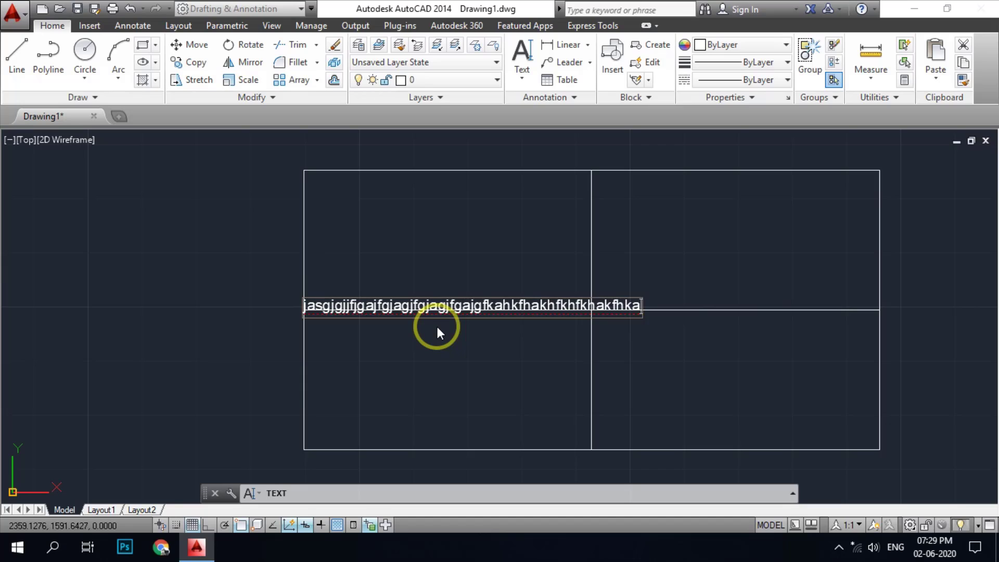
text(dbaab,sb,)
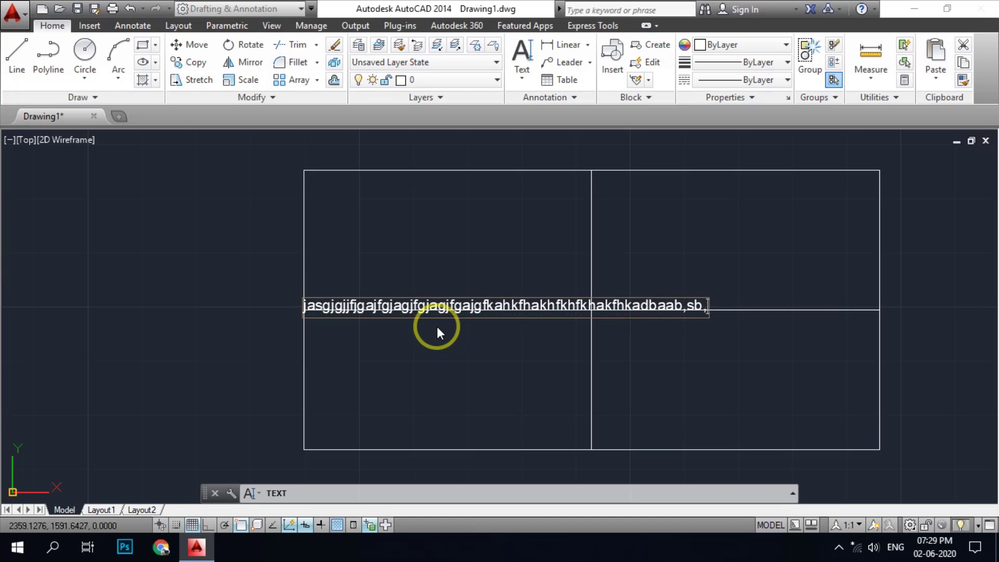
Add the lines "zbbmvbmzvmbzmv", "zmbvmzn mzmnzx", ",vznnz," and "nnz,zn,n,znzm,z,,zv," below the first line and finish the text.
key(Return)
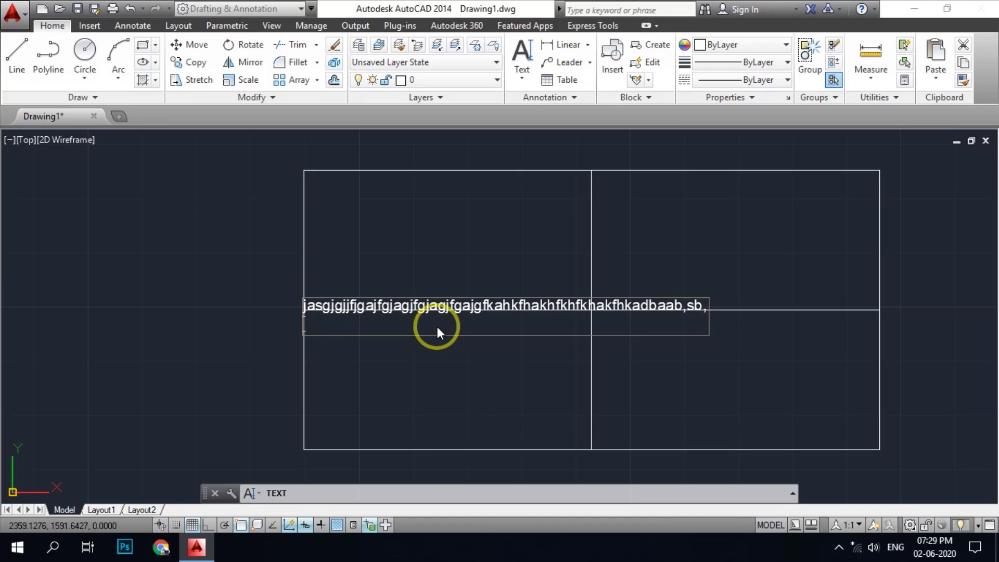
text(zbbmvbmzvmbzmv)
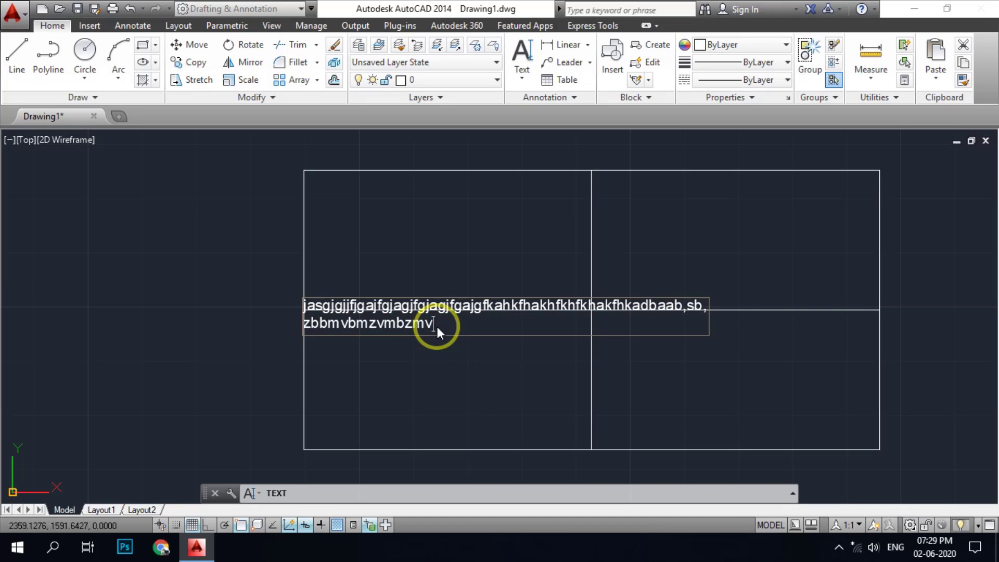
key(Return)
text(zmbvmzn mzmnzx)
key(Return)
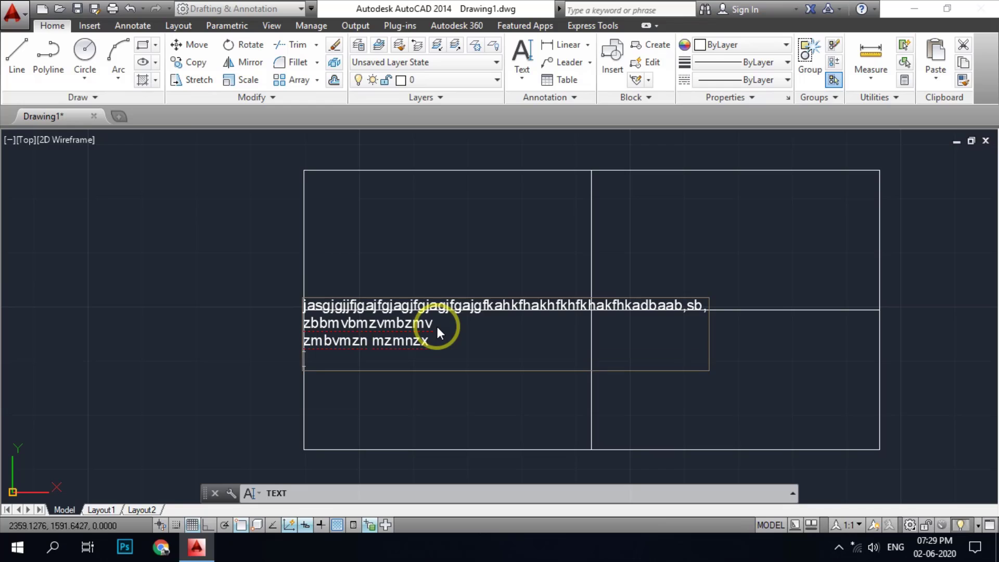
text(,vznnz,)
key(Return)
text(nnz,zn,n,zn)
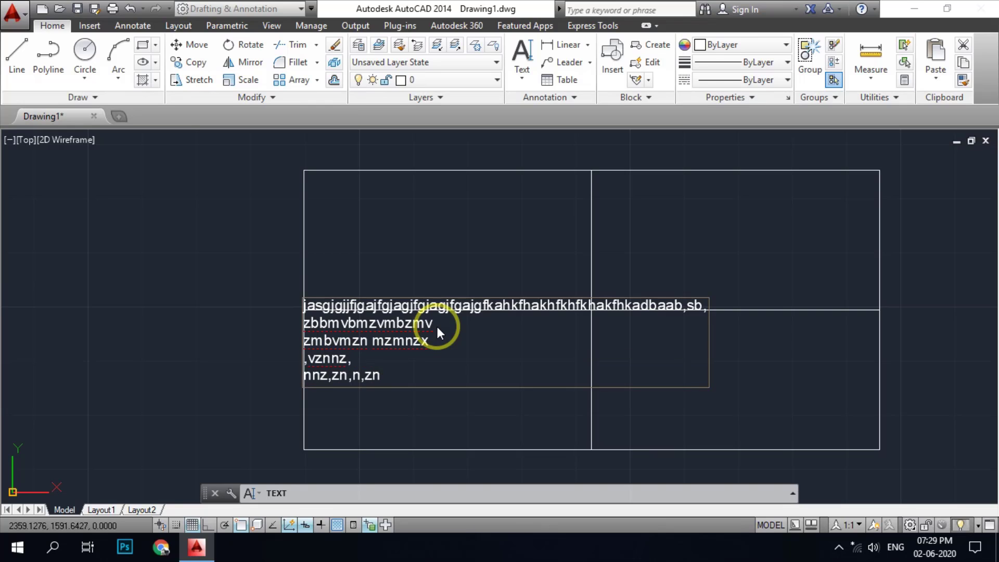
text(zm,z,,zv,)
key(Return)
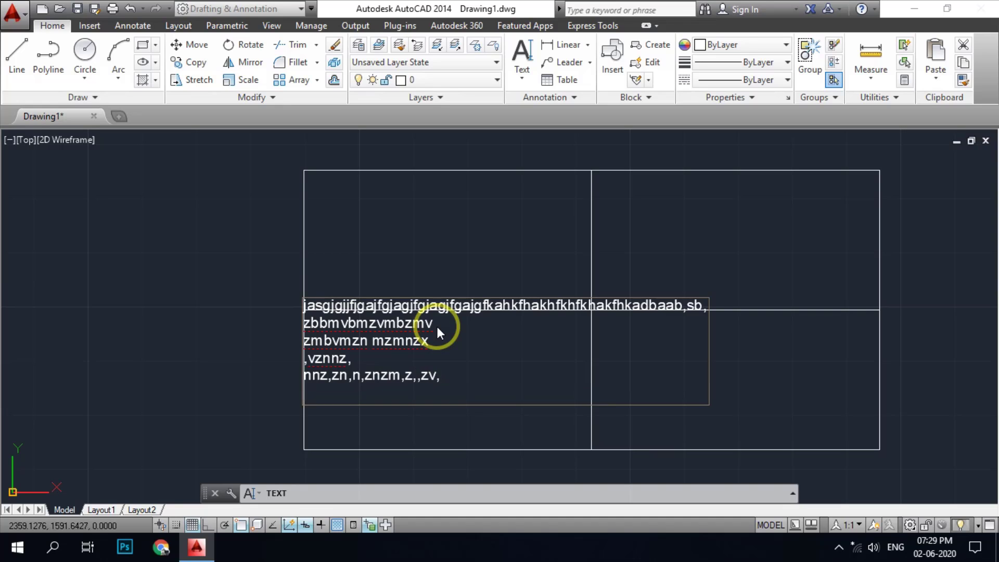
key(Return)
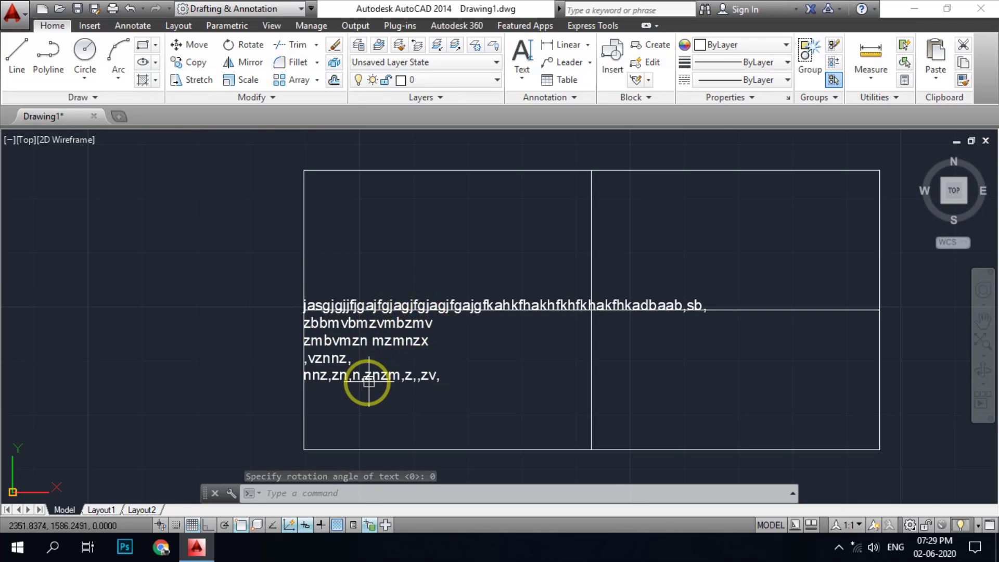
Erase all five left-justified text lines from the divided rectangle.
scroll(367, 383, up, 4)
scroll(357, 373, down, 4)
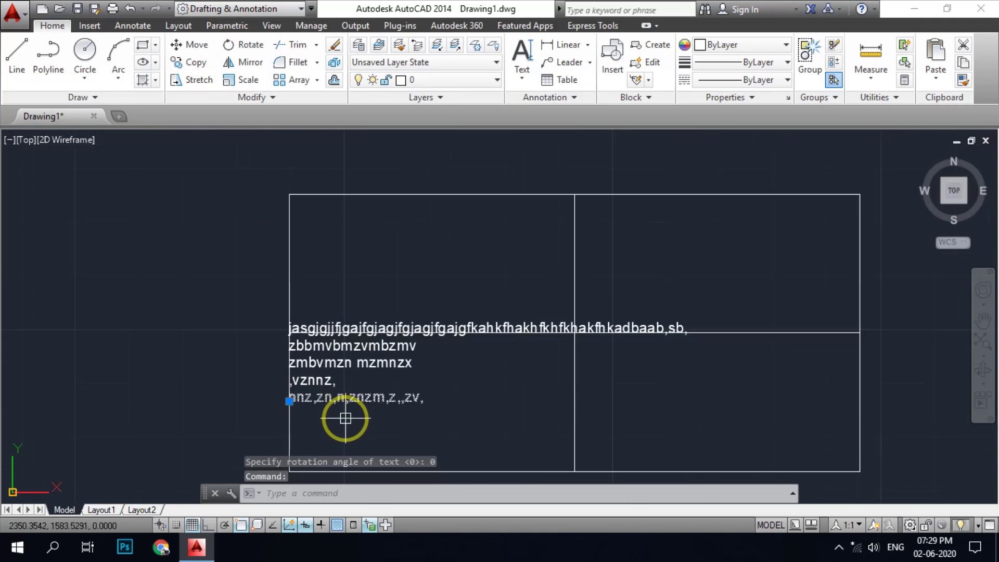
click(331, 382)
click(347, 354)
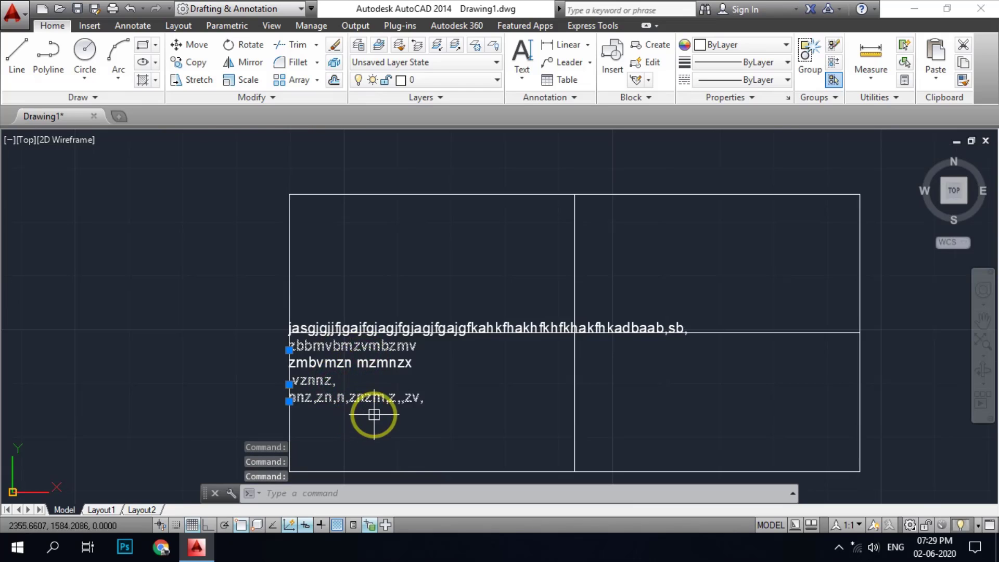
click(438, 408)
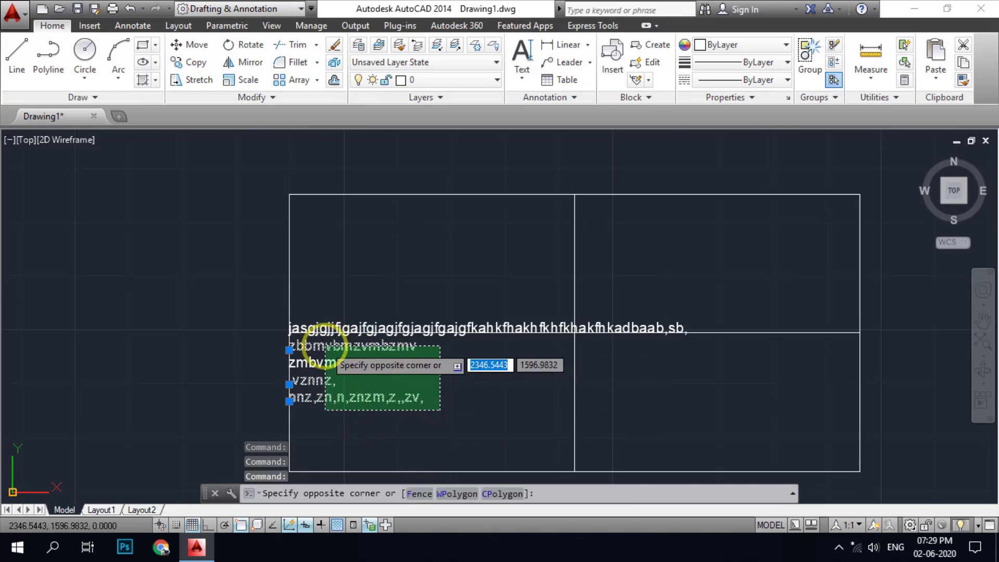
click(325, 345)
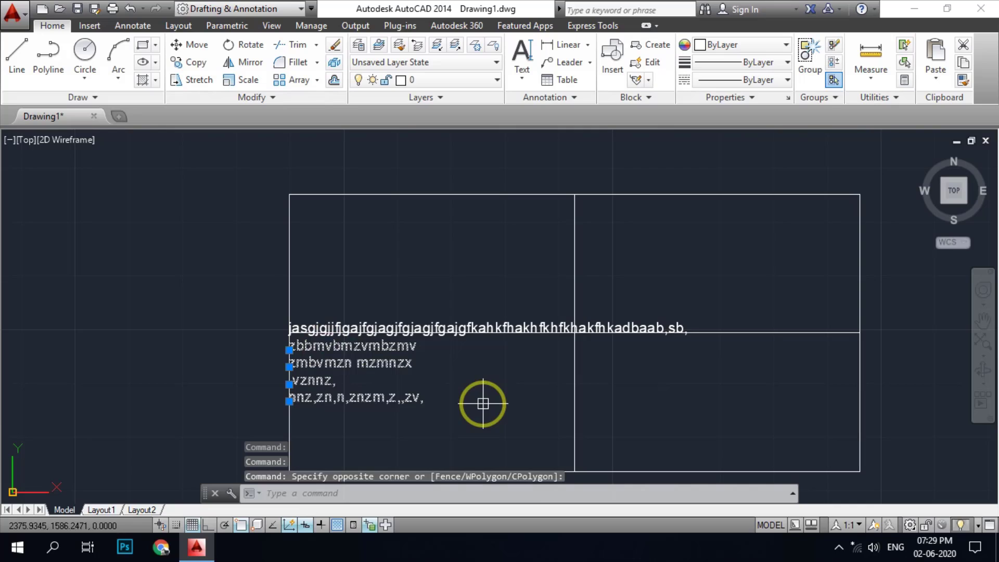
key(Delete)
click(437, 324)
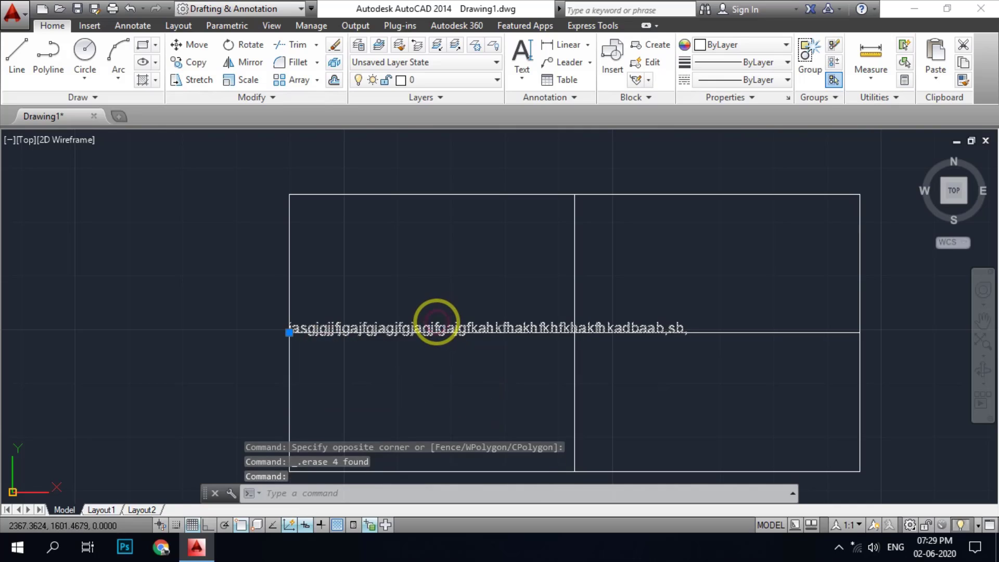
key(Delete)
Start center-justified single-line text at the intersection of the rectangle's dividing lines, with height 3 and rotation 0.
text(text)
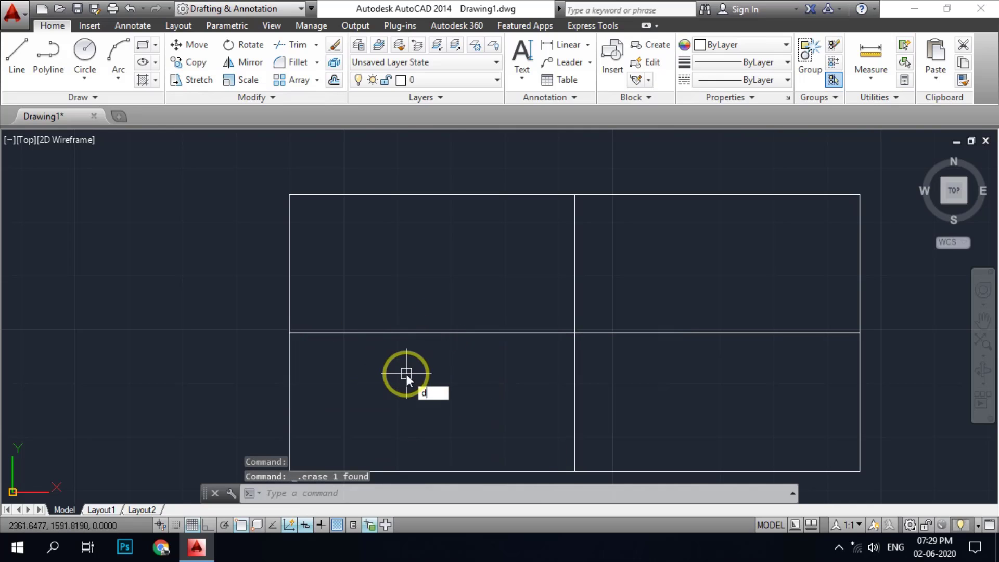
key(Return)
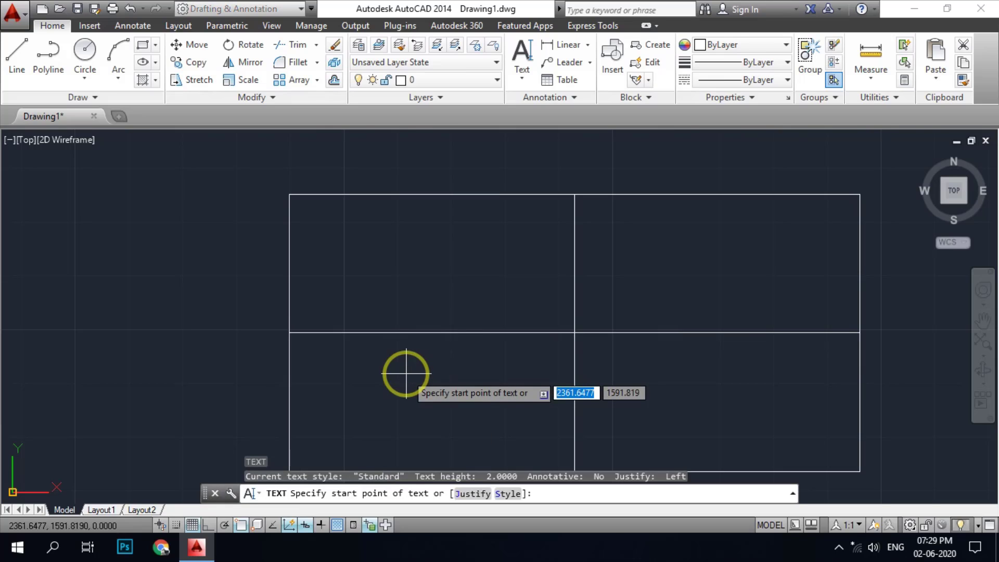
text(j)
key(Return)
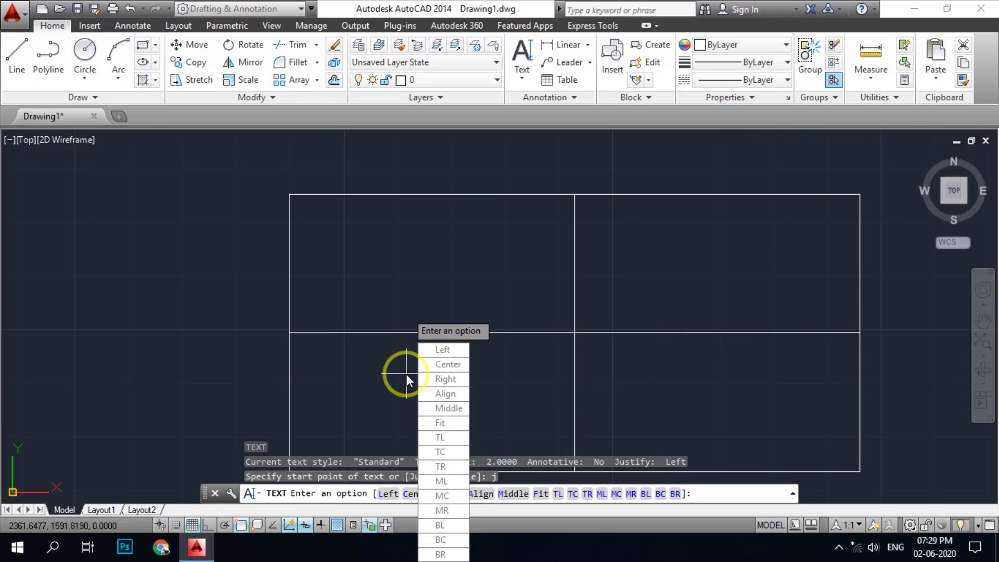
click(451, 366)
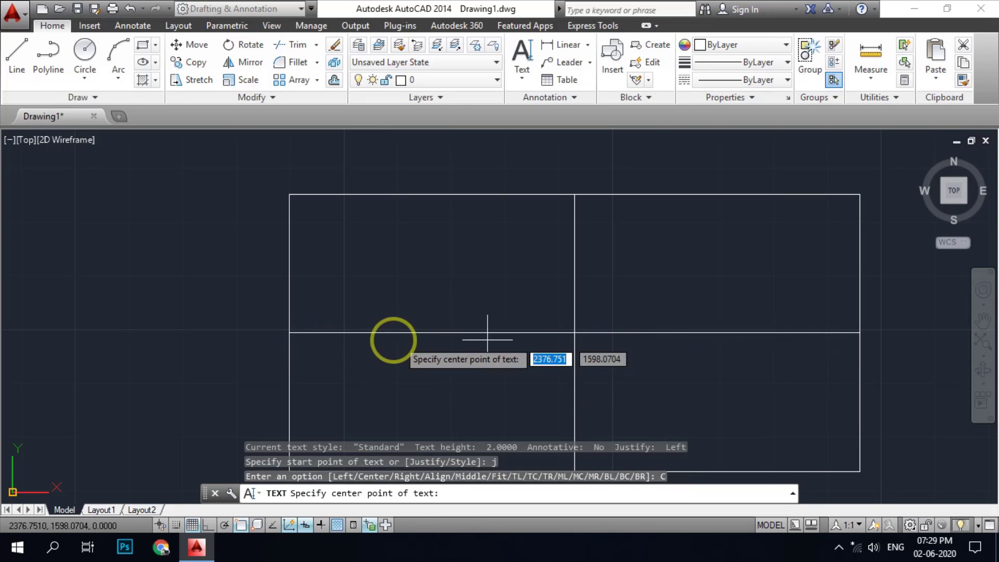
scroll(370, 335, down, 2)
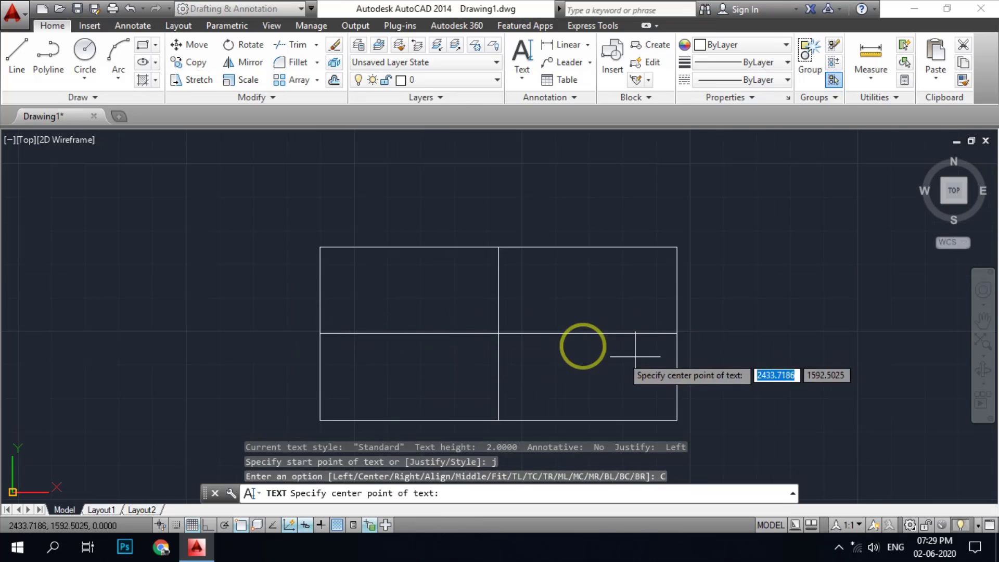
scroll(520, 335, up, 2)
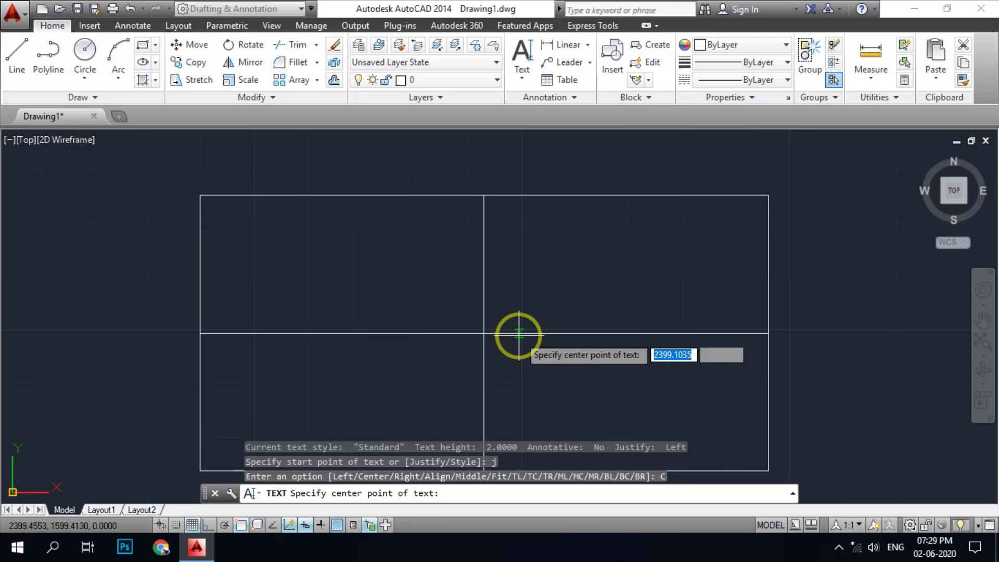
click(484, 333)
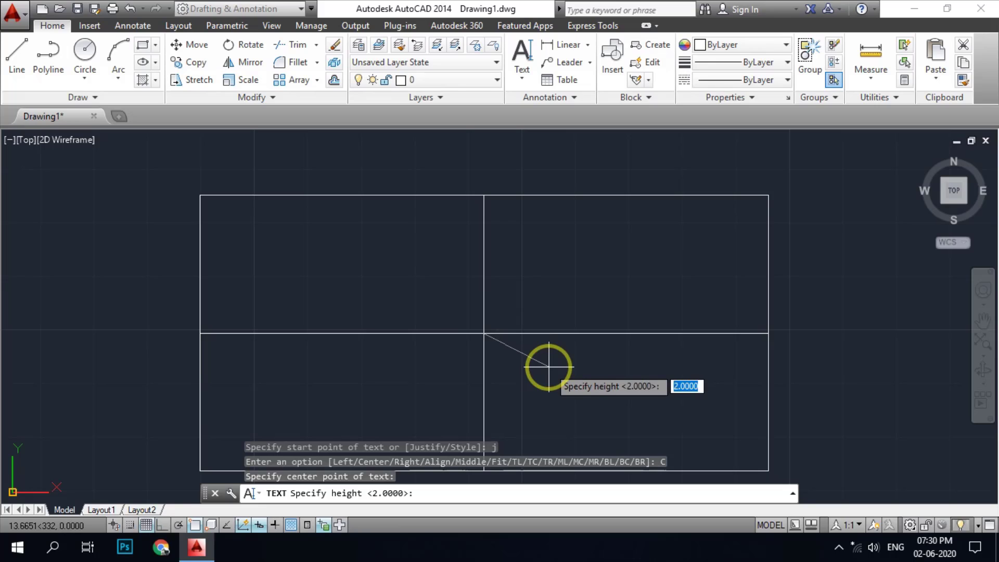
text(3)
key(Return)
key(Return)
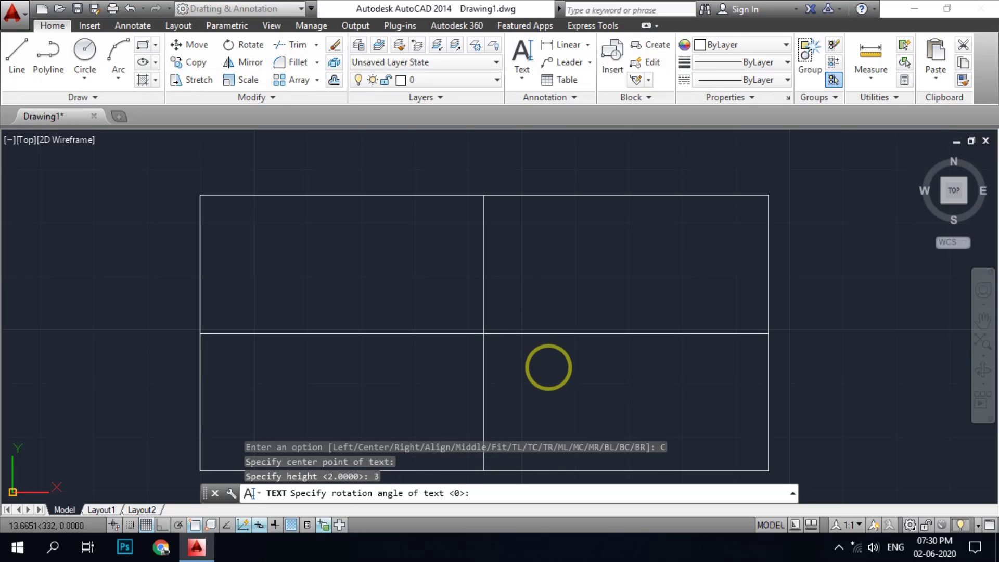
Enter the centered text line "jhhafhahakjfaksakgajsagkgkhalkhfahhadjkshdkahksfsfs".
text(jhhafh)
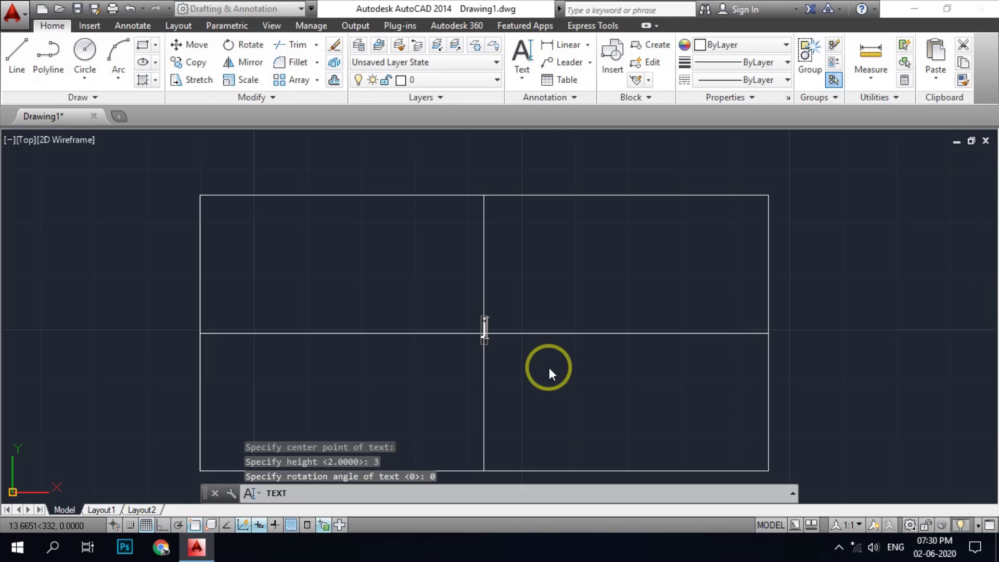
text(ahakjfak)
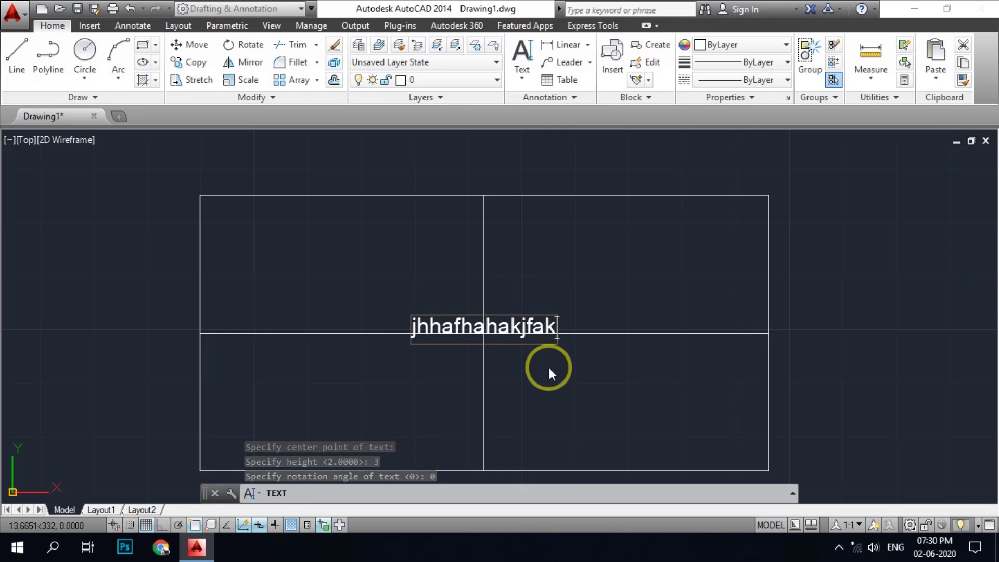
text(sakgajsagkgk)
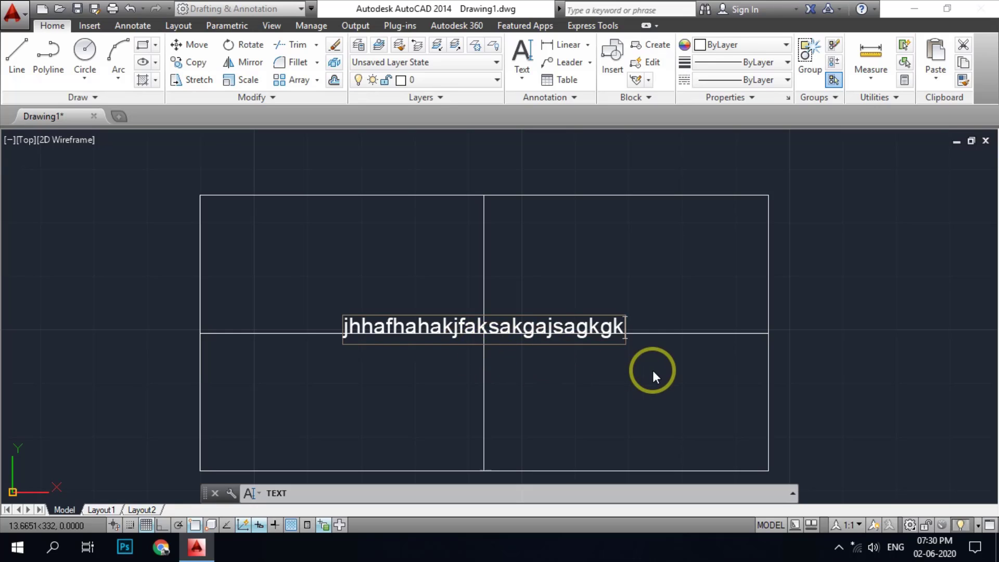
text(halkhfah)
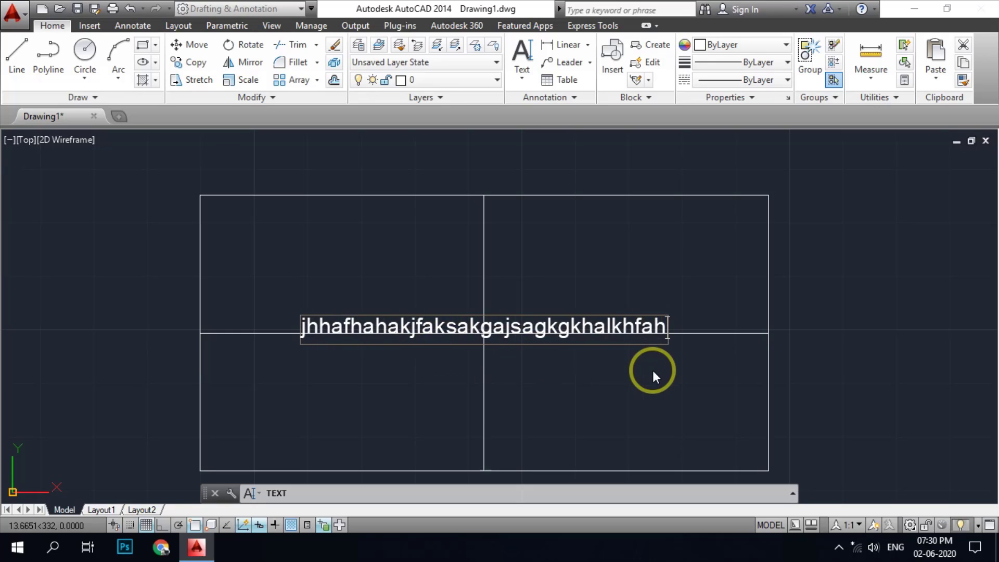
text(hadjkshdkahks)
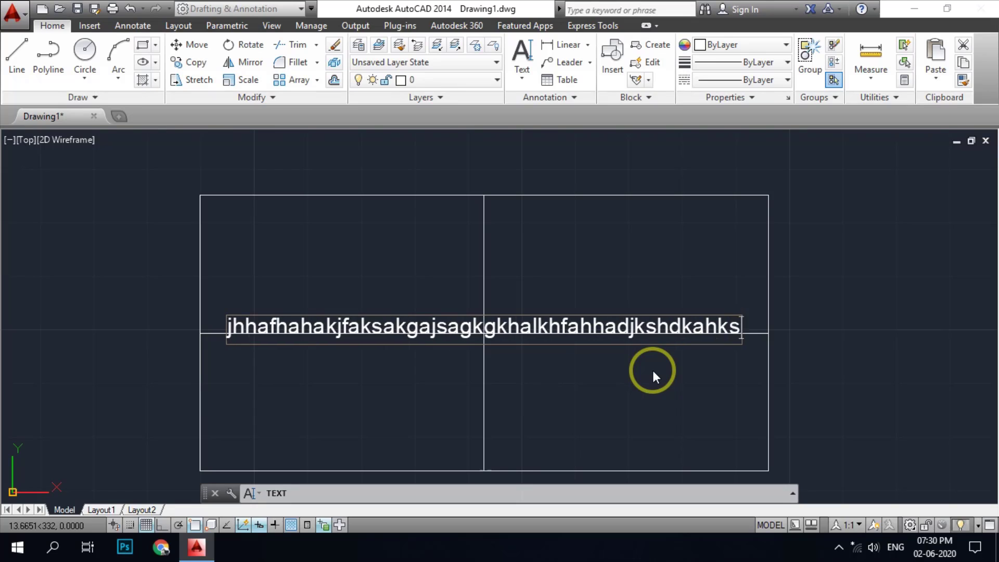
text(fsfs)
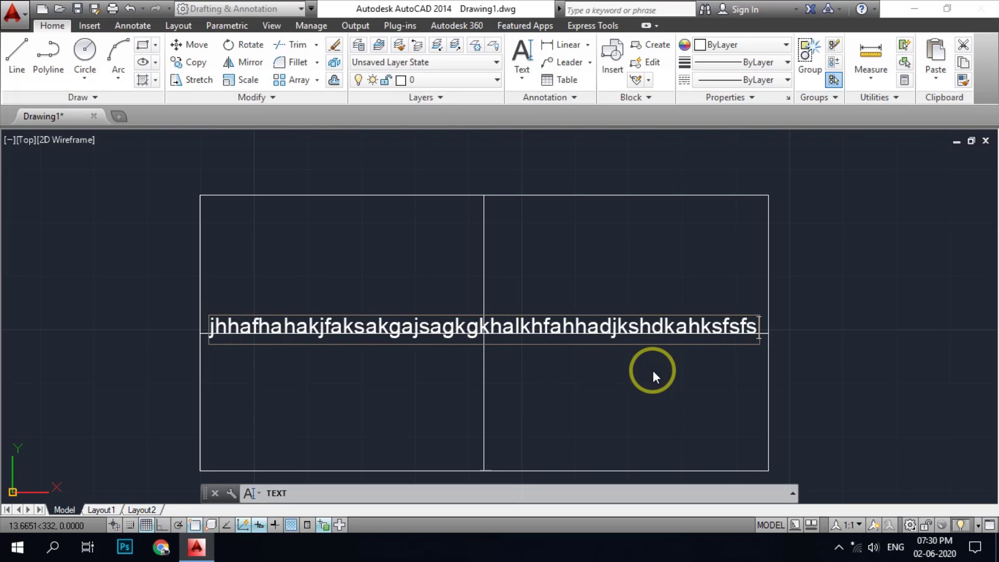
Finish the centered text line and erase it from the rectangle.
key(Return)
key(Return)
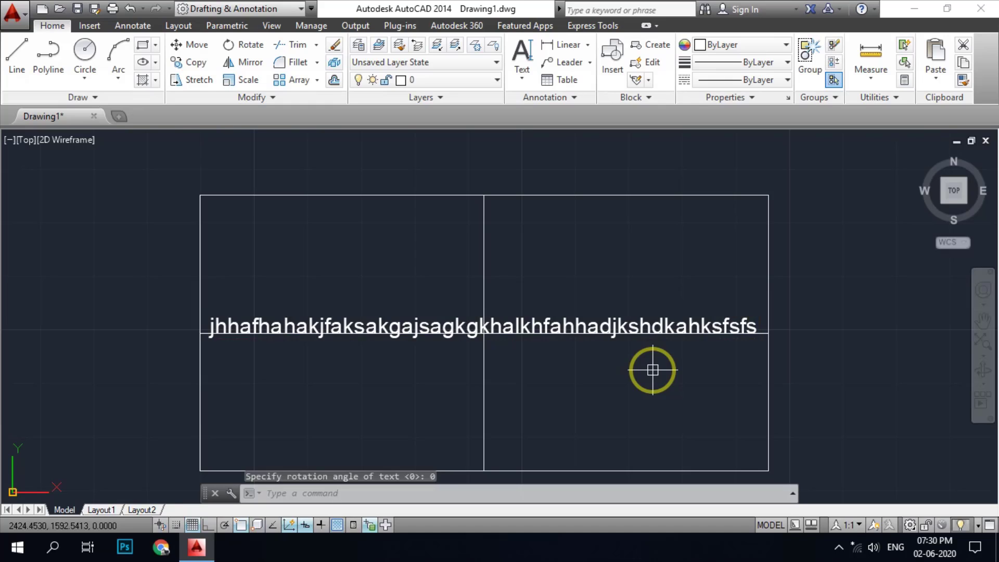
click(547, 313)
key(Delete)
Start right-justified single-line text at the intersection of the rectangle's dividing lines, with height 4 and rotation 0.
text(dt)
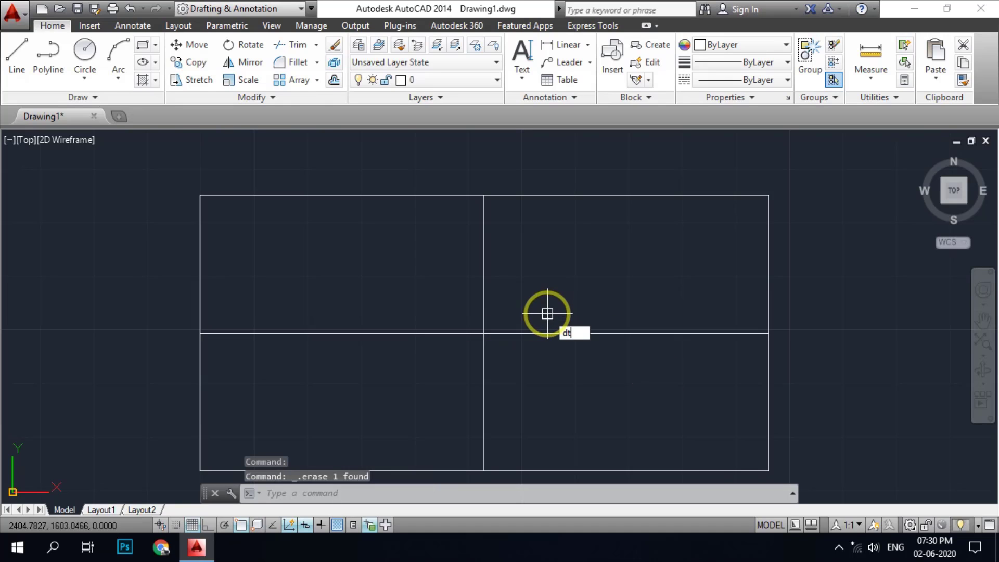
key(Return)
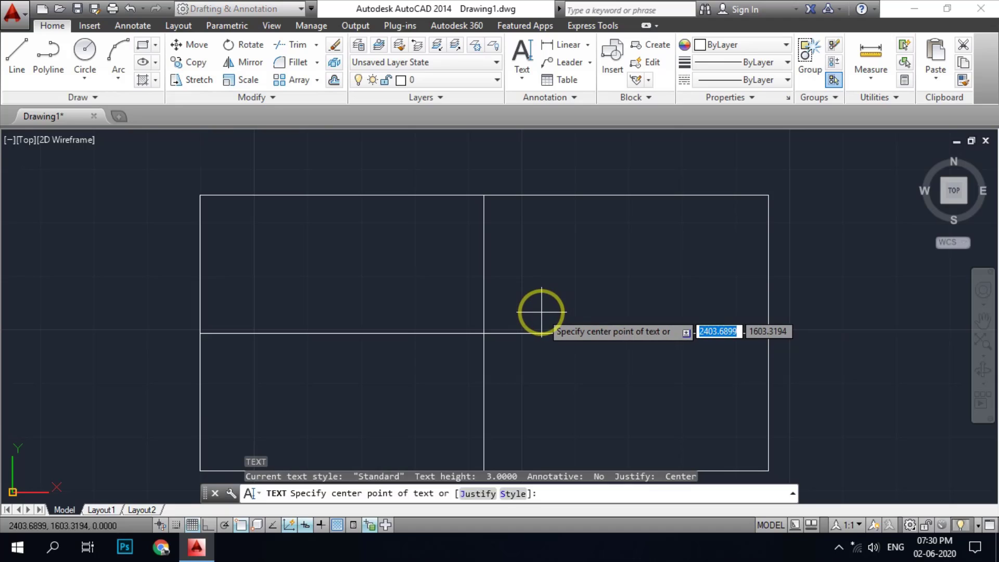
text(j)
key(Return)
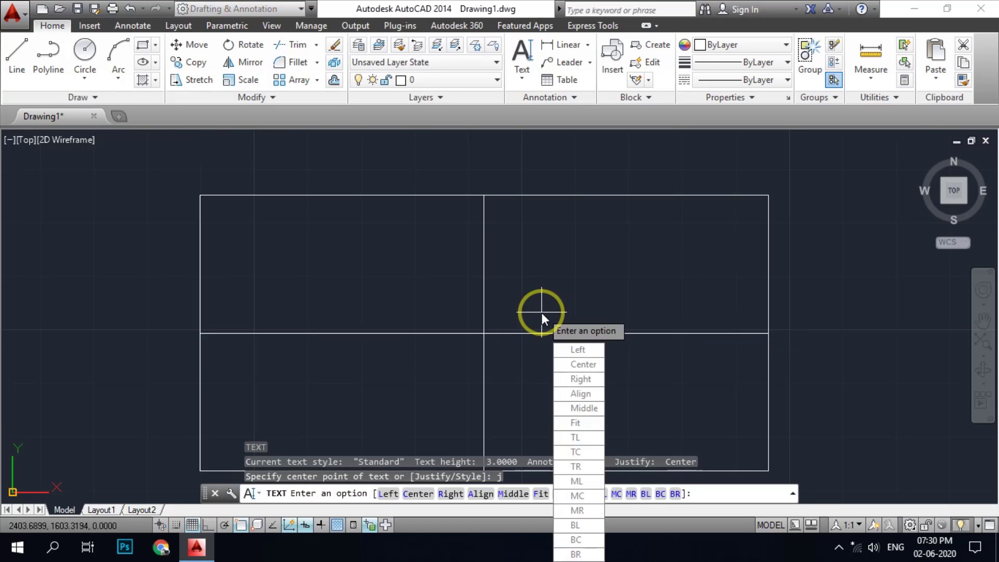
click(580, 380)
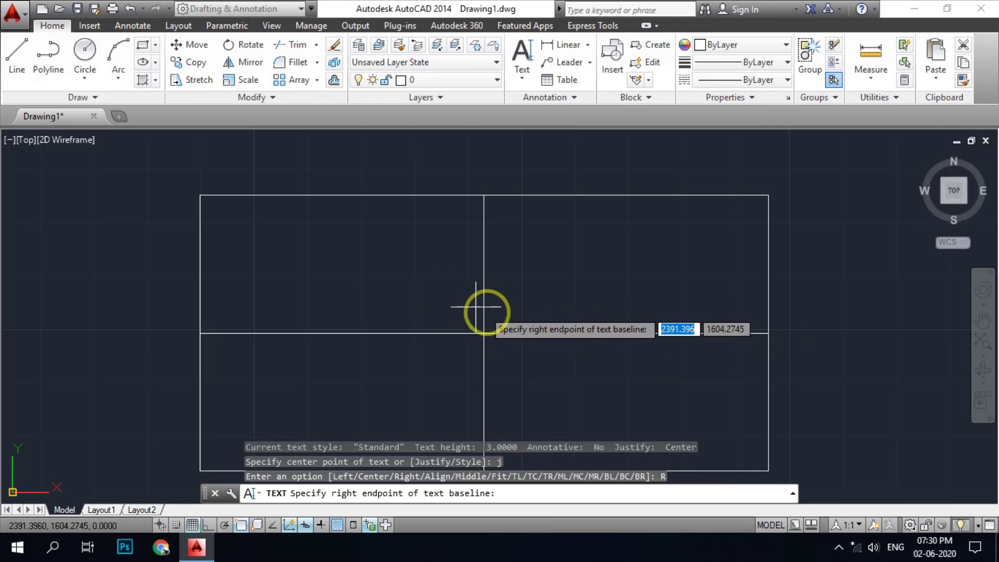
scroll(484, 308, down, 2)
scroll(482, 327, up, 4)
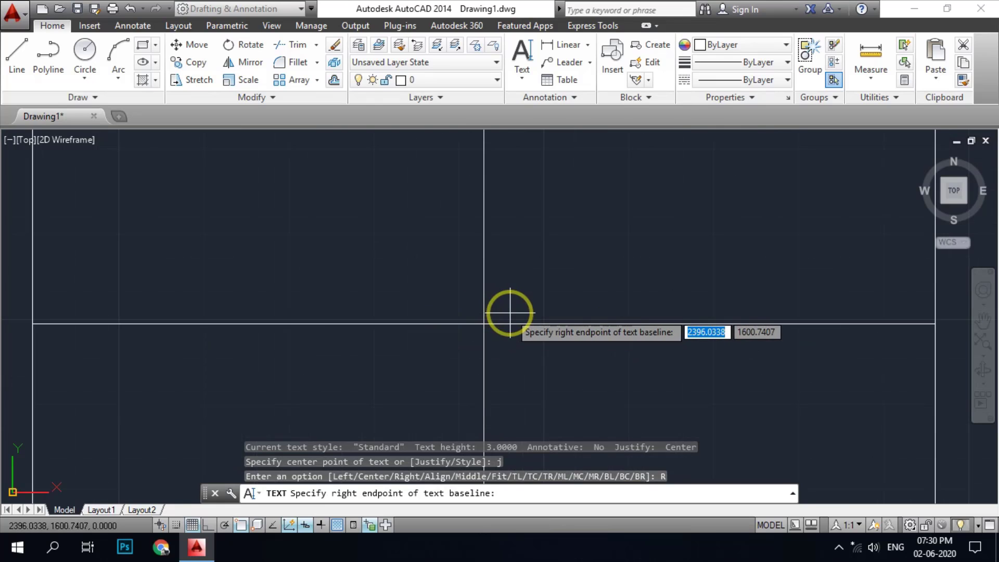
click(485, 325)
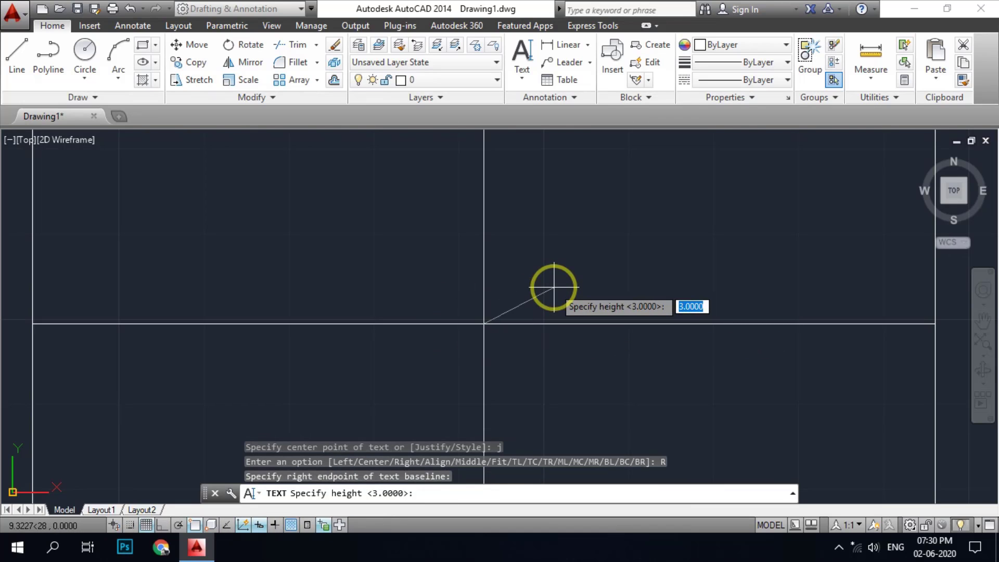
text(4)
key(Return)
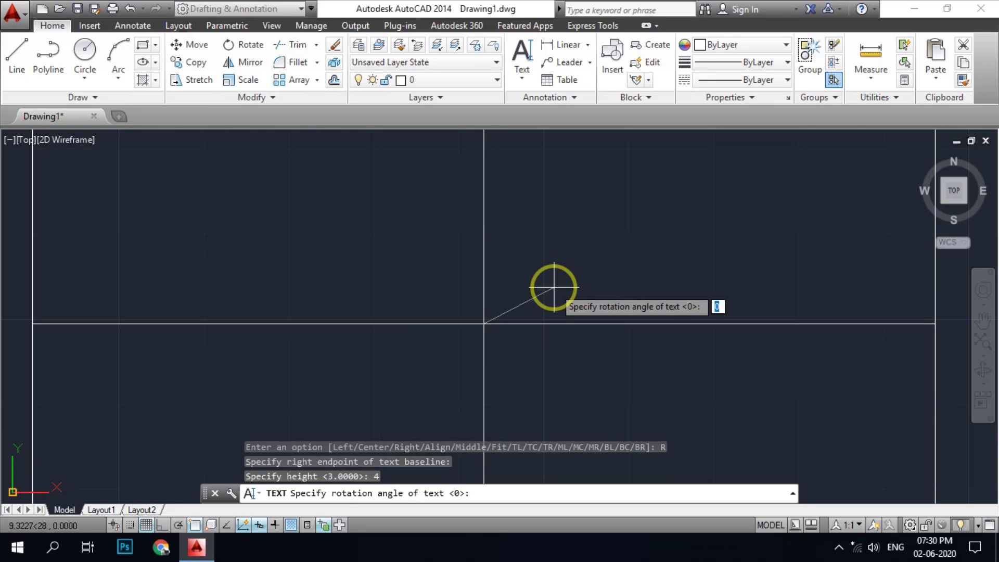
key(Return)
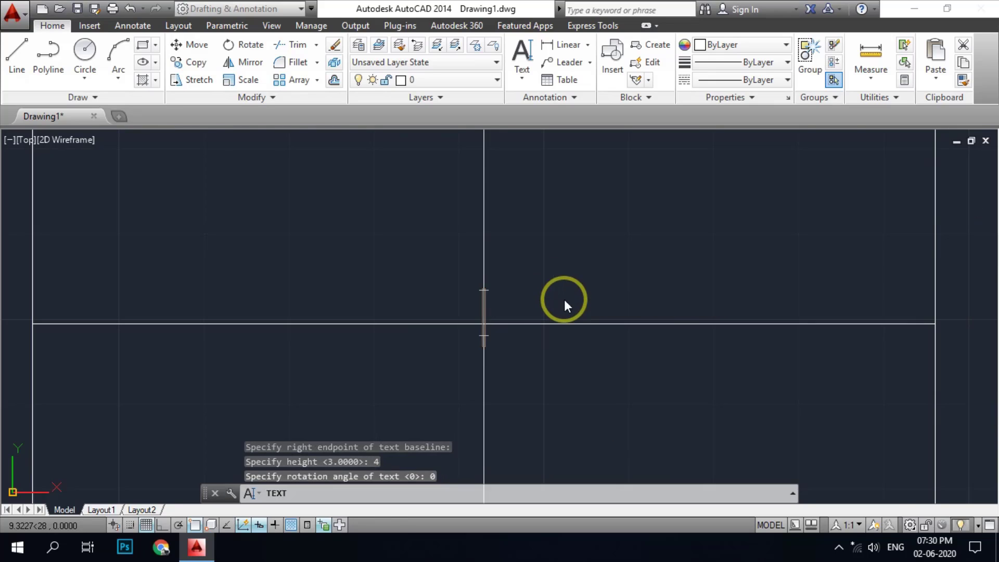
Enter the right-justified text "hfalkhlfhadfaanaskjgkshlghshglshgdhslhf" so that it runs past the rectangle's left edge.
scroll(519, 338, down, 2)
text(hfalkhlfha)
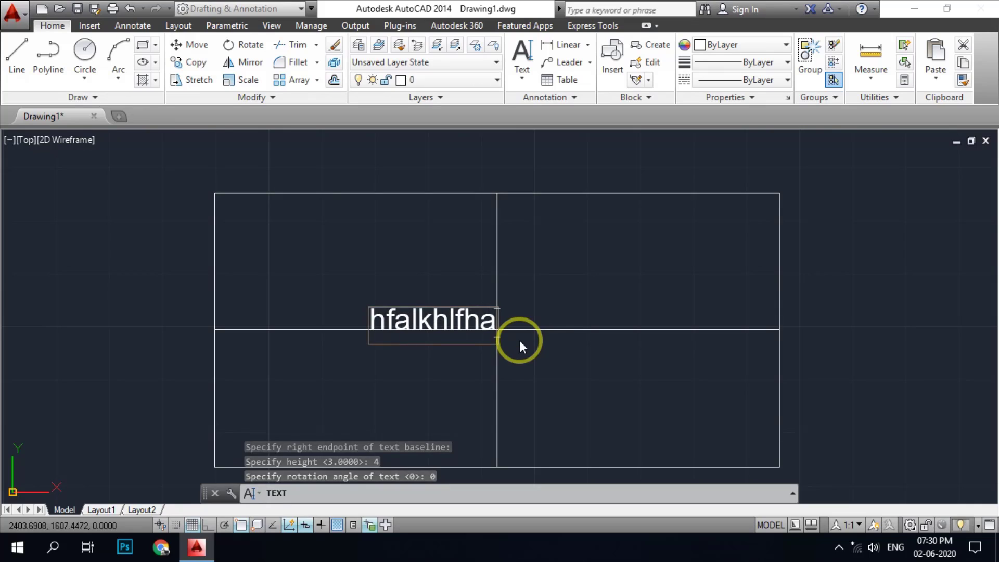
text(dfaanask)
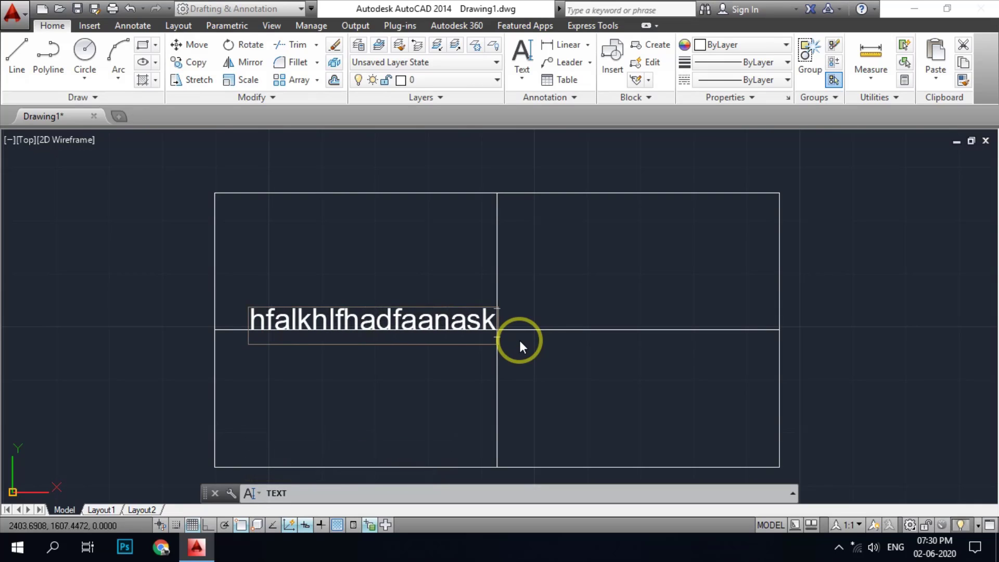
text(jgkshlghshg)
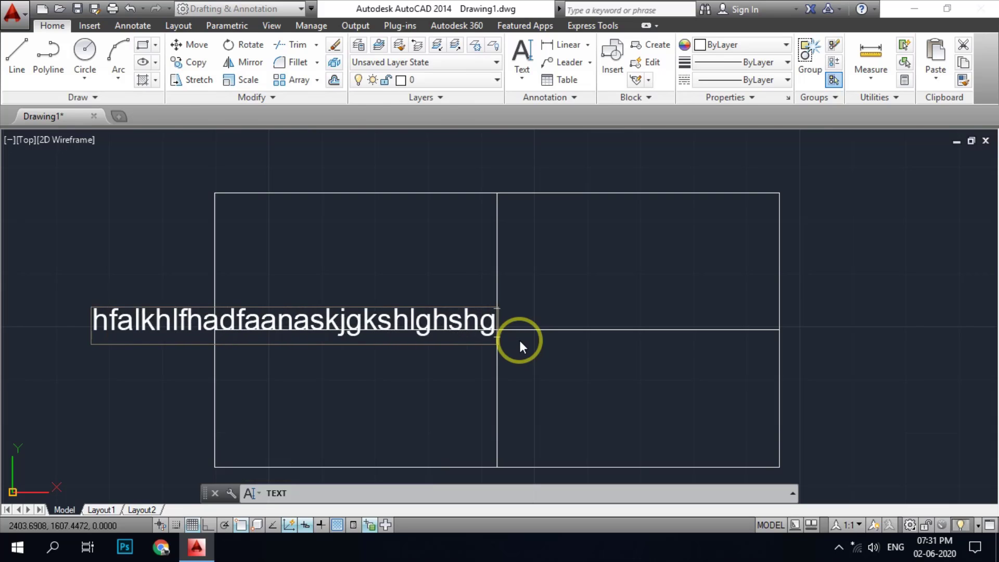
text(lshgdhslhfd)
Clear the right-justified line and end the text command without leaving any text.
key(BackSpace)
key(BackSpace)
key(BackSpace)
key(BackSpace)
key(BackSpace)
key(BackSpace)
key(BackSpace)
key(BackSpace)
key(BackSpace)
key(BackSpace)
key(BackSpace)
key(BackSpace)
key(BackSpace)
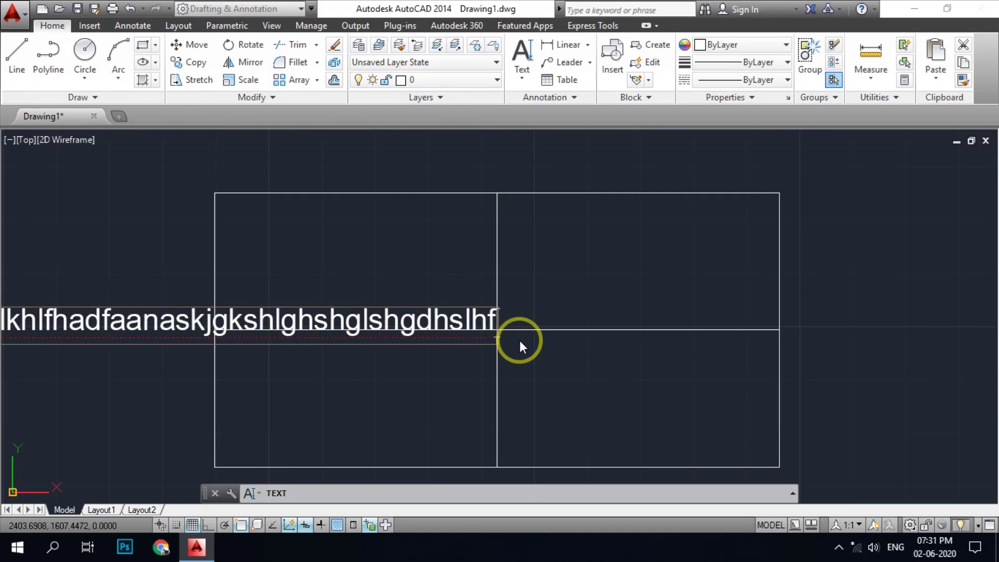
key(BackSpace)
key(BackSpace)
key(BackSpace)
key(BackSpace)
key(BackSpace)
key(BackSpace)
key(BackSpace)
key(BackSpace)
key(BackSpace)
key(BackSpace)
key(BackSpace)
key(BackSpace)
key(BackSpace)
key(BackSpace)
key(BackSpace)
key(BackSpace)
key(BackSpace)
key(BackSpace)
key(BackSpace)
key(BackSpace)
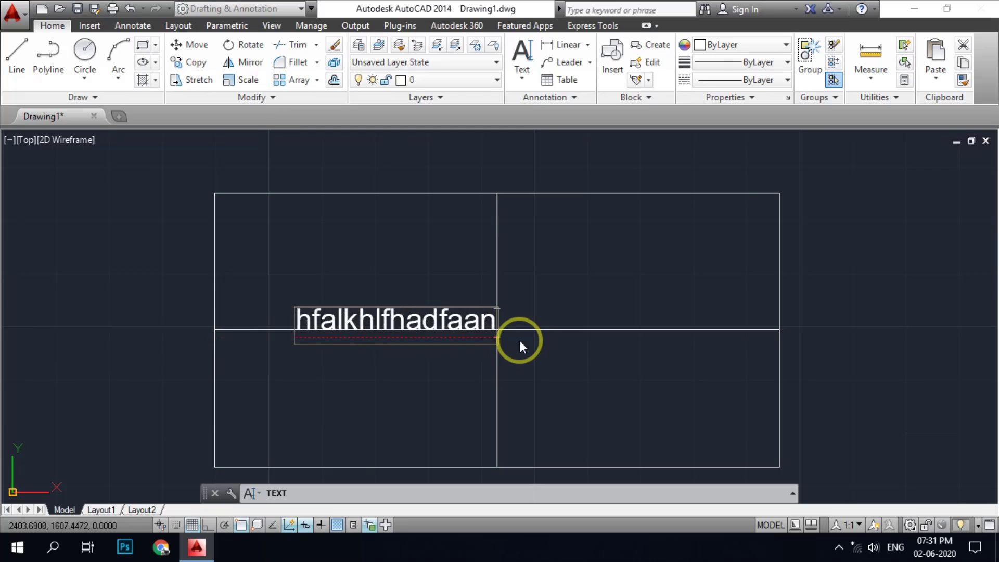
key(Return)
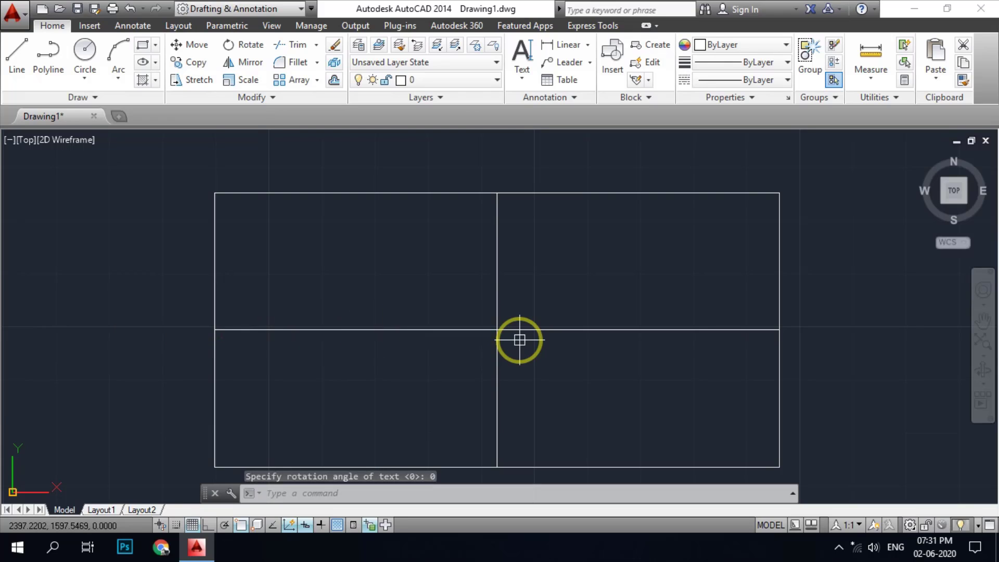
Start single-line text with Align justification, setting its baseline from the rectangle's upper-left corner to its upper-right corner.
text(d)
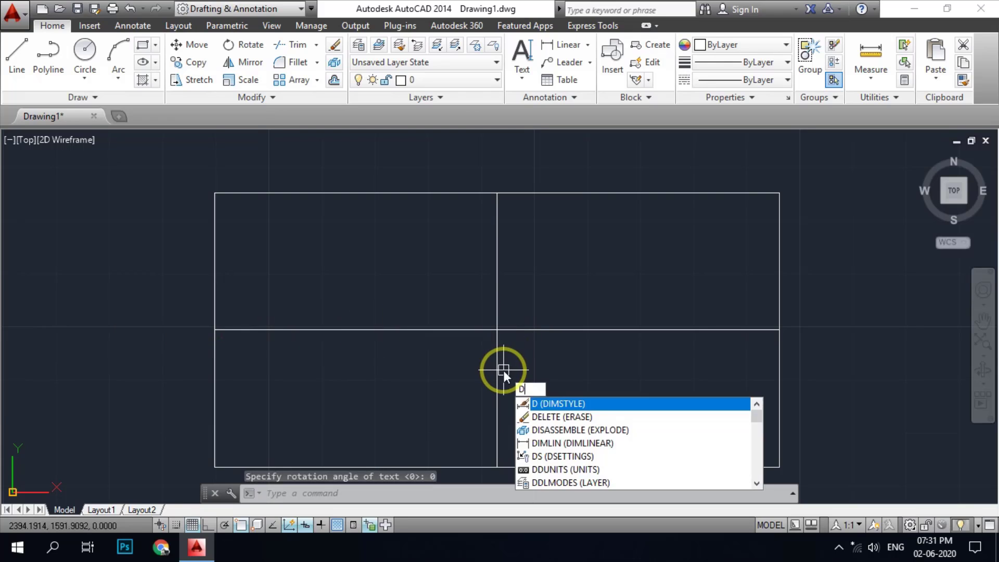
text(t)
key(Return)
text(j)
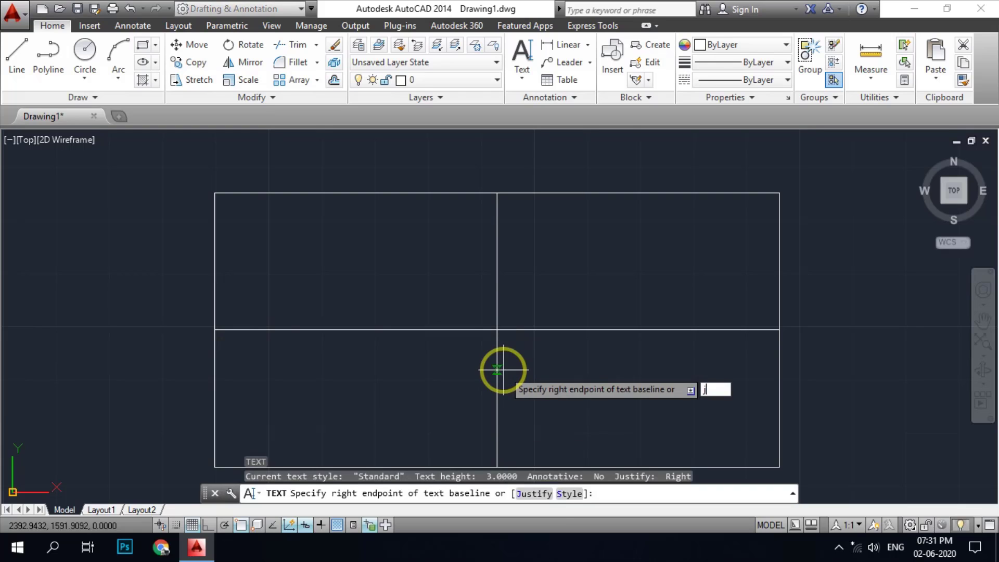
key(Return)
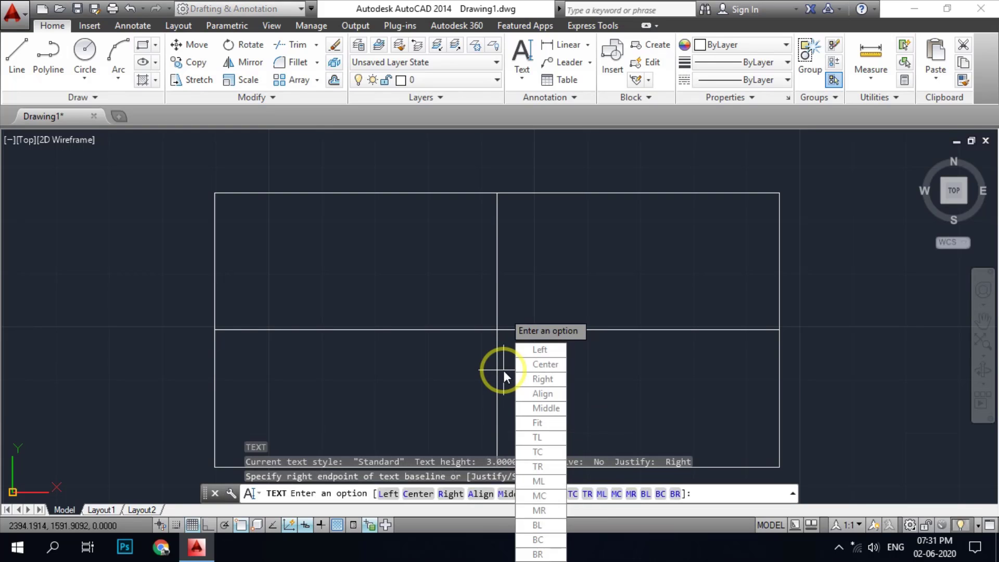
click(550, 398)
scroll(342, 320, down, 4)
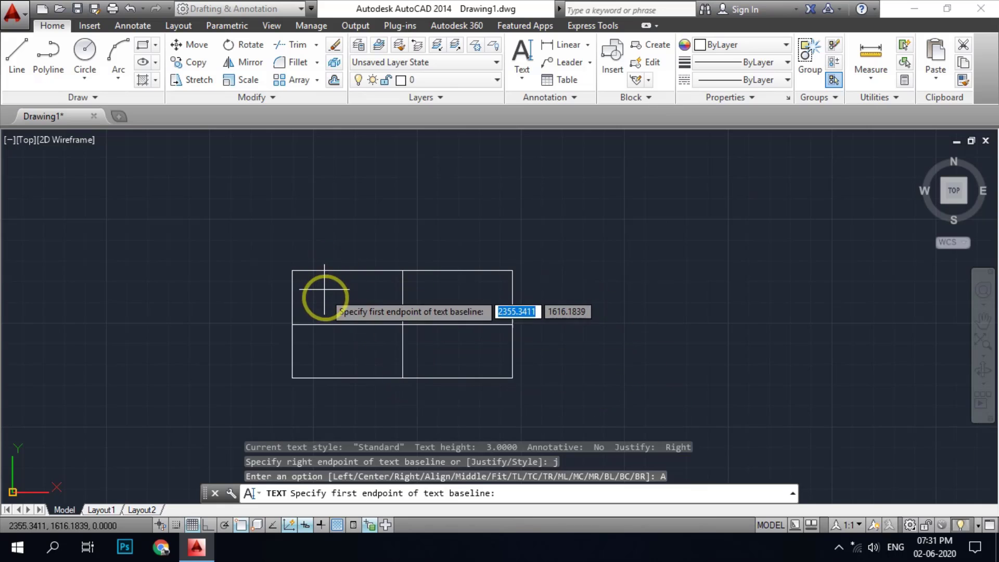
scroll(283, 233, up, 2)
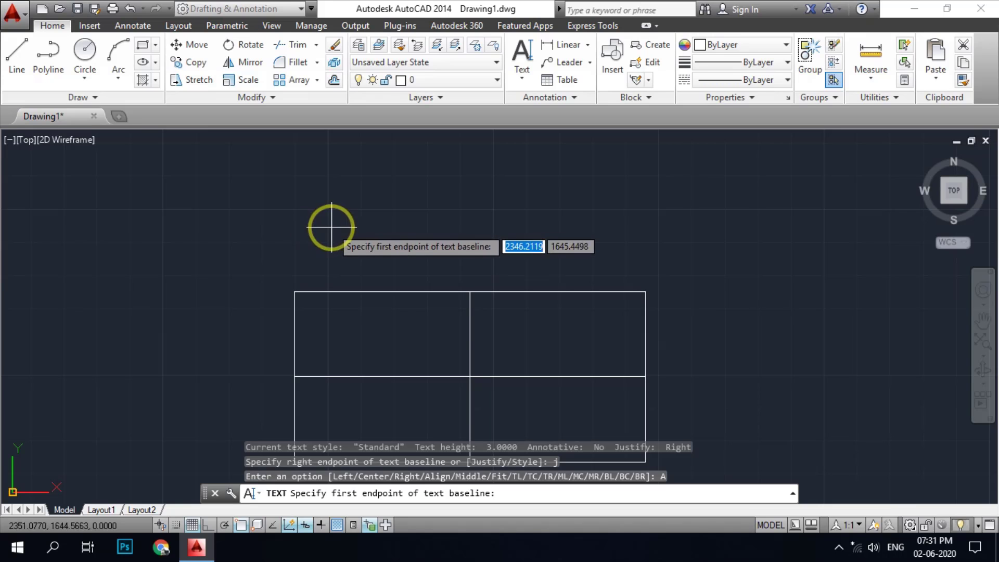
click(295, 291)
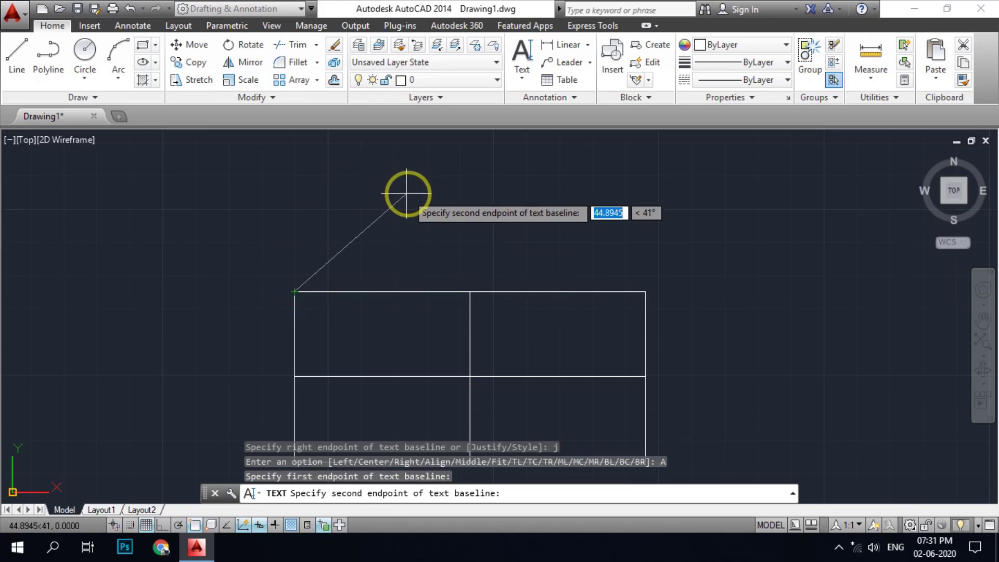
click(646, 291)
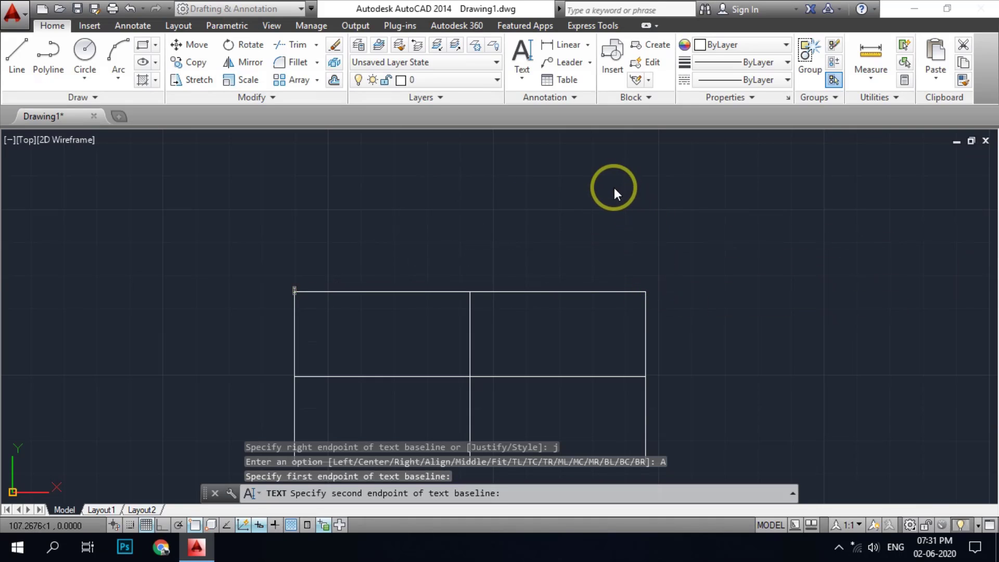
Enter the single letter "a" as the aligned text and examine how it fits between the rectangle's upper corners.
scroll(470, 229, down, 3)
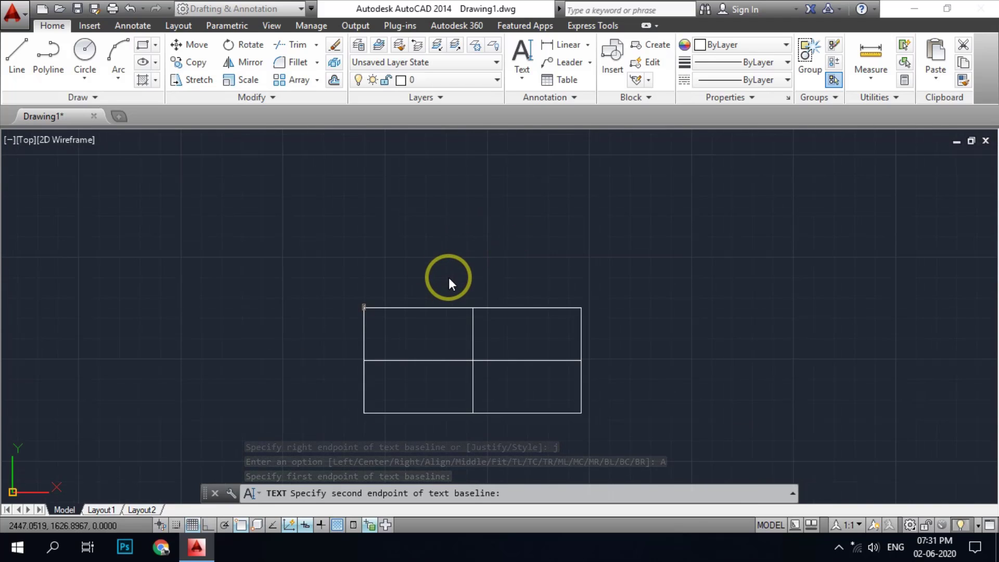
scroll(449, 277, up, 2)
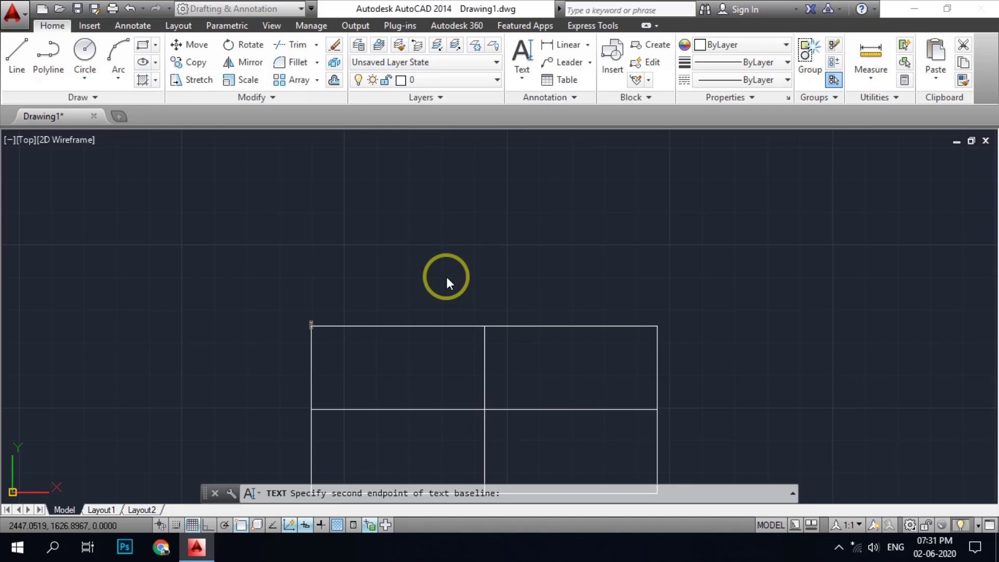
click(446, 277)
text(a)
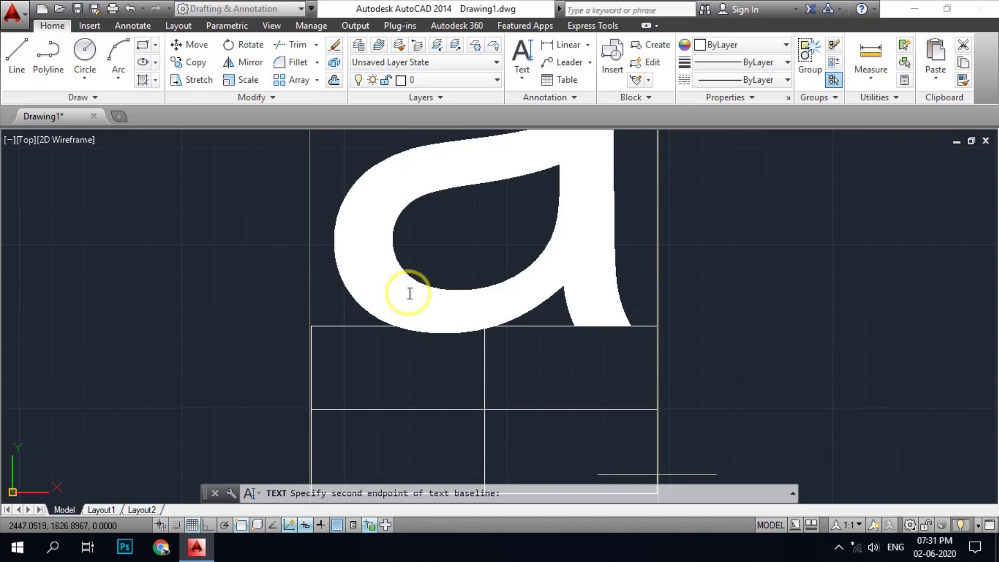
scroll(330, 319, down, 4)
scroll(337, 323, up, 4)
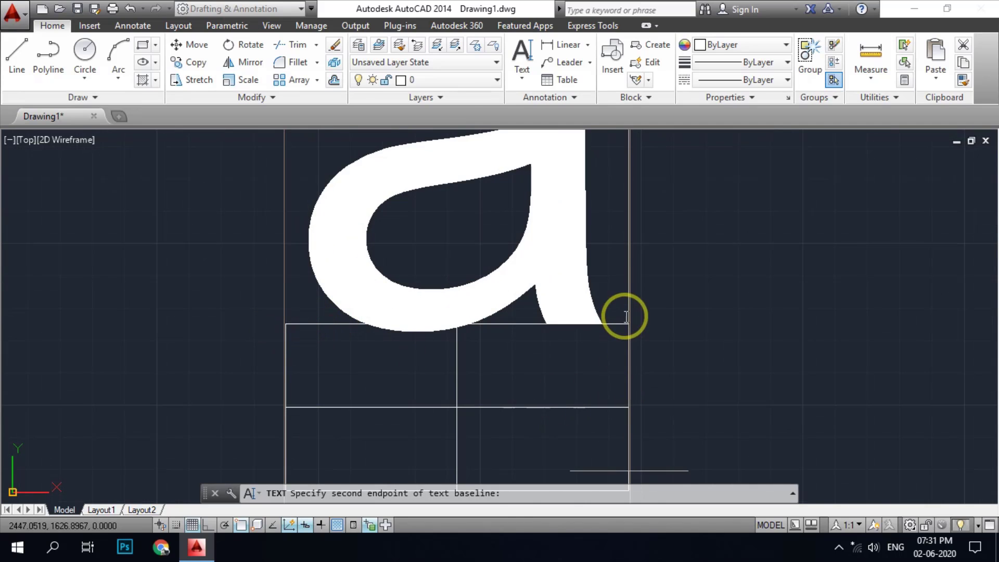
scroll(482, 408, down, 3)
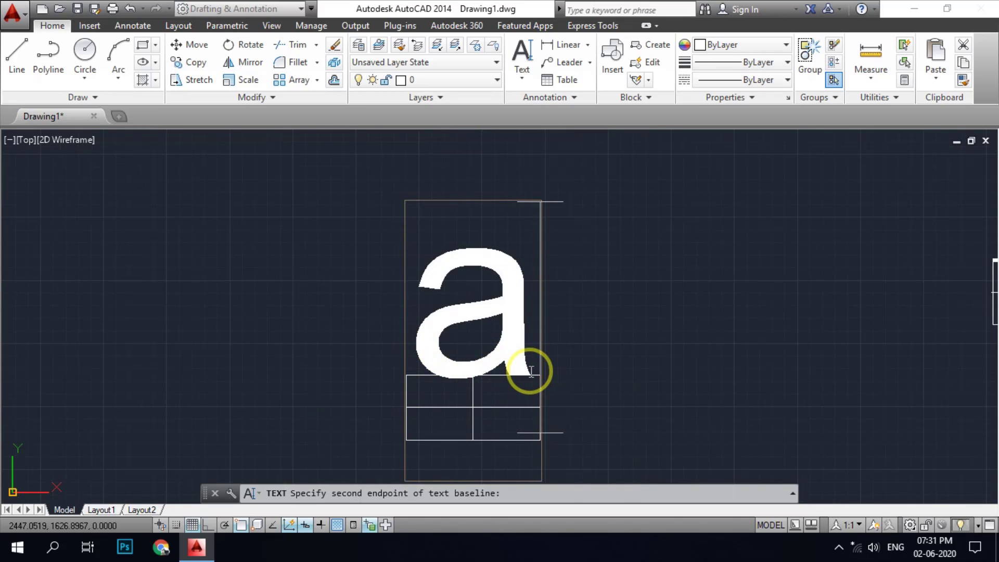
scroll(457, 328, down, 2)
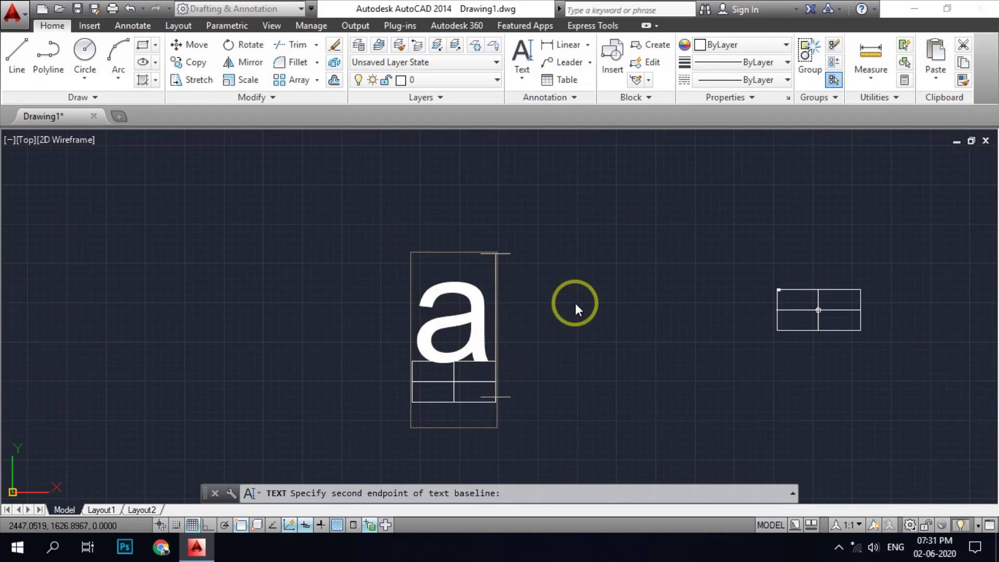
scroll(579, 304, up, 4)
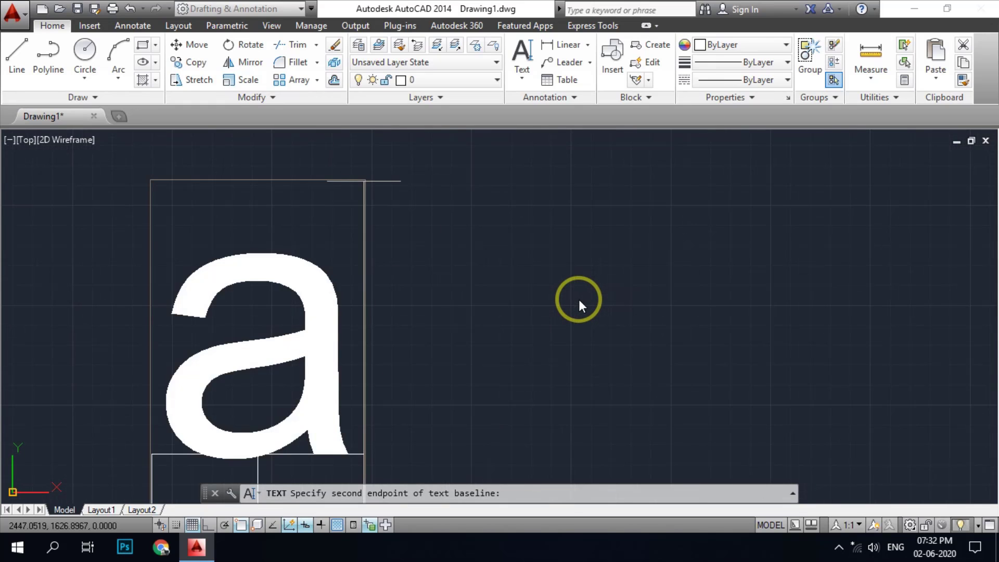
Extend the aligned text to "ahhhhhkhskhkk" and inspect its fit along the rectangle's upper edge.
text(hh)
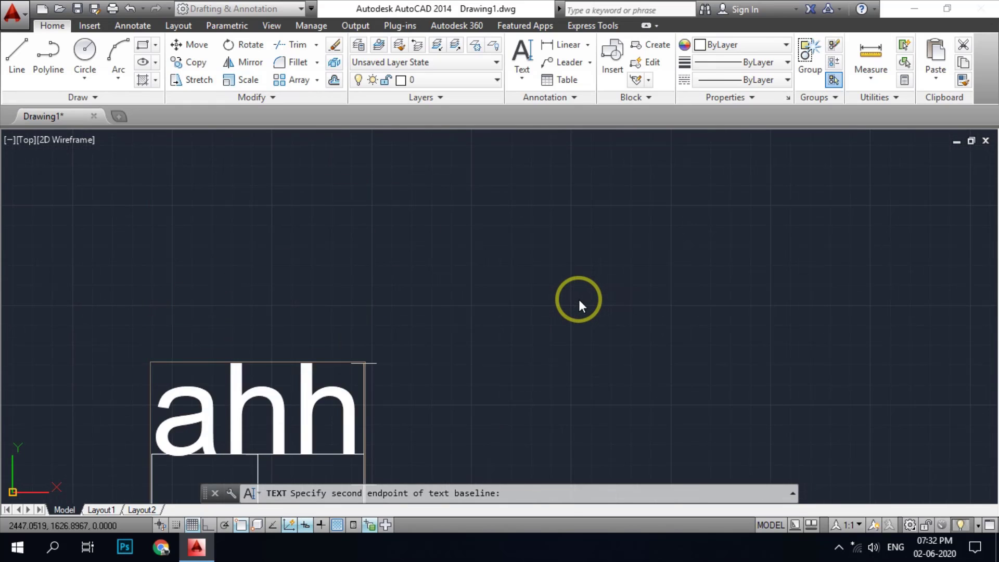
text(hhhkhskhkk)
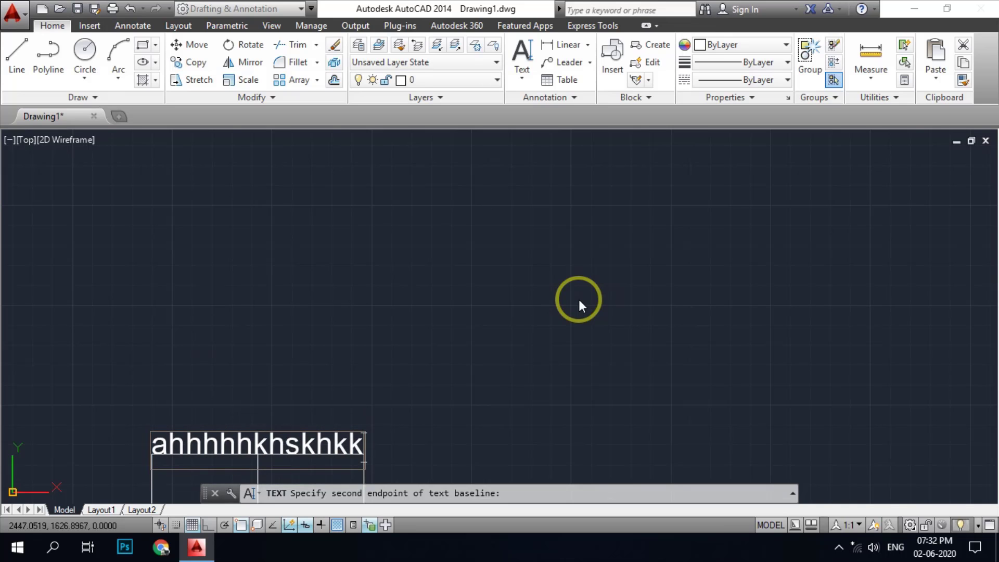
scroll(660, 278, down, 4)
scroll(502, 348, up, 2)
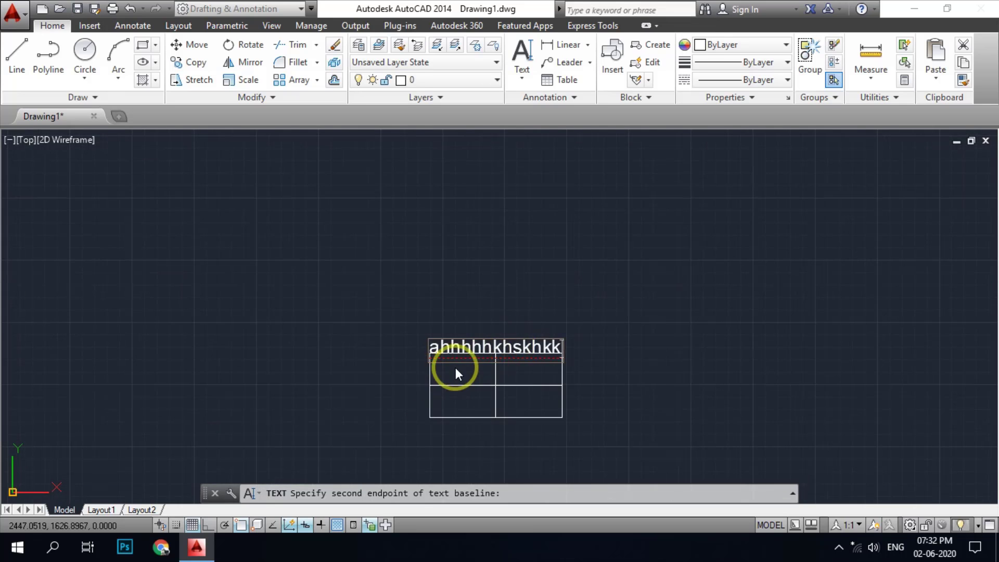
scroll(455, 367, up, 4)
scroll(702, 335, up, 2)
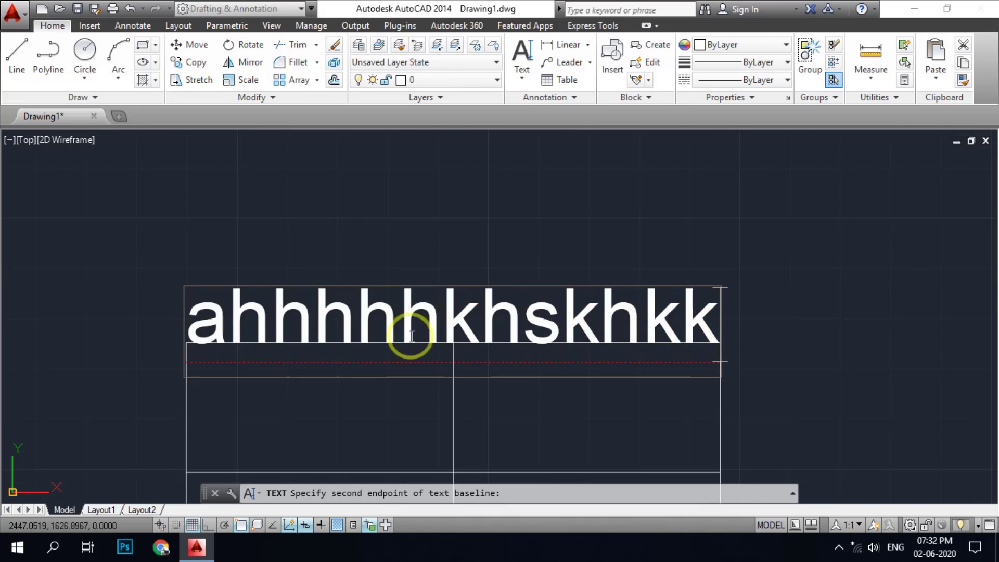
Append "hkjahkhakhkahkhkahkfhakhfkhakfhkhkhkkhkhkhkhk" to the aligned text.
text(hkjahkhakh)
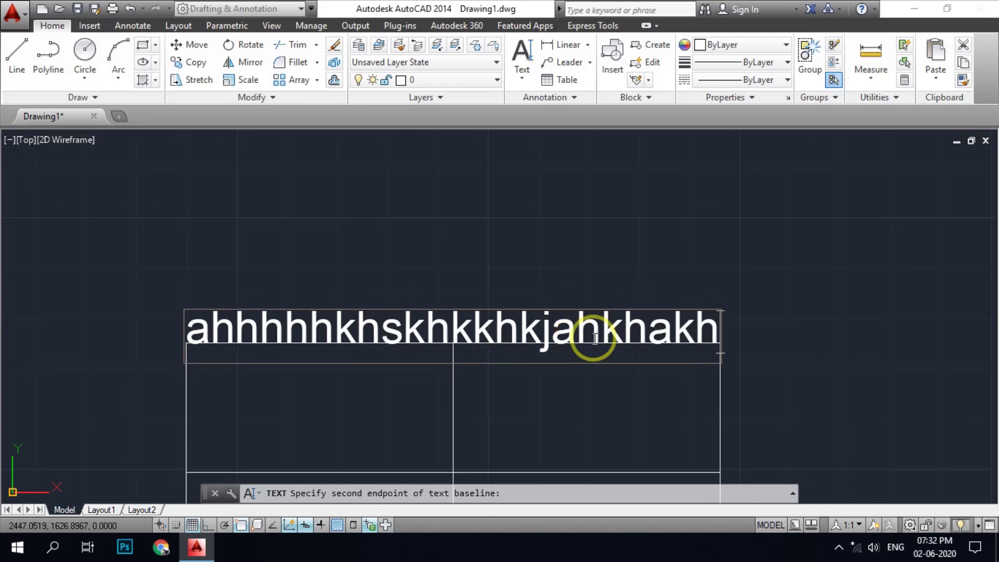
text(kahkhkahkfhakhfkhakfhkhkhk)
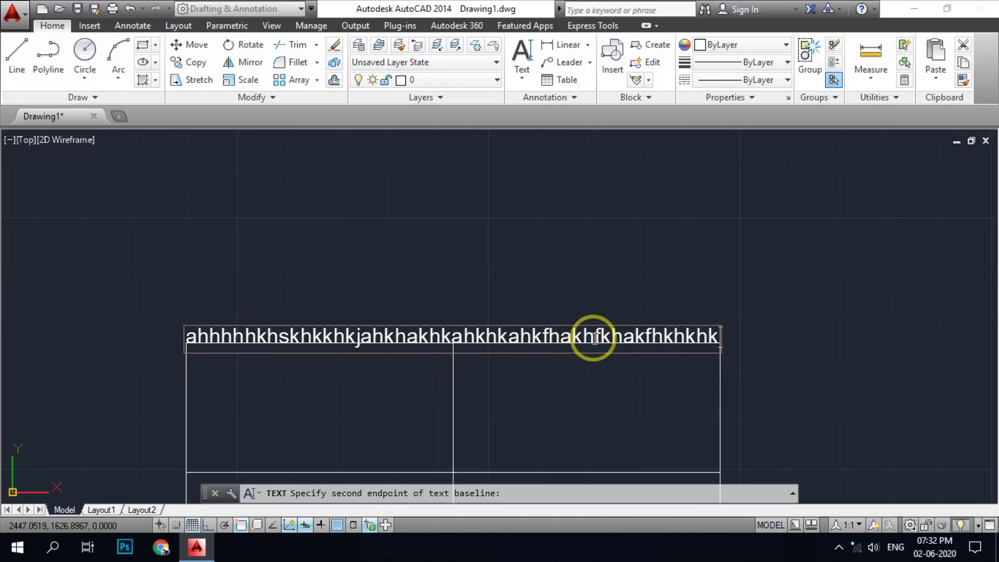
text(khkhkhkhk)
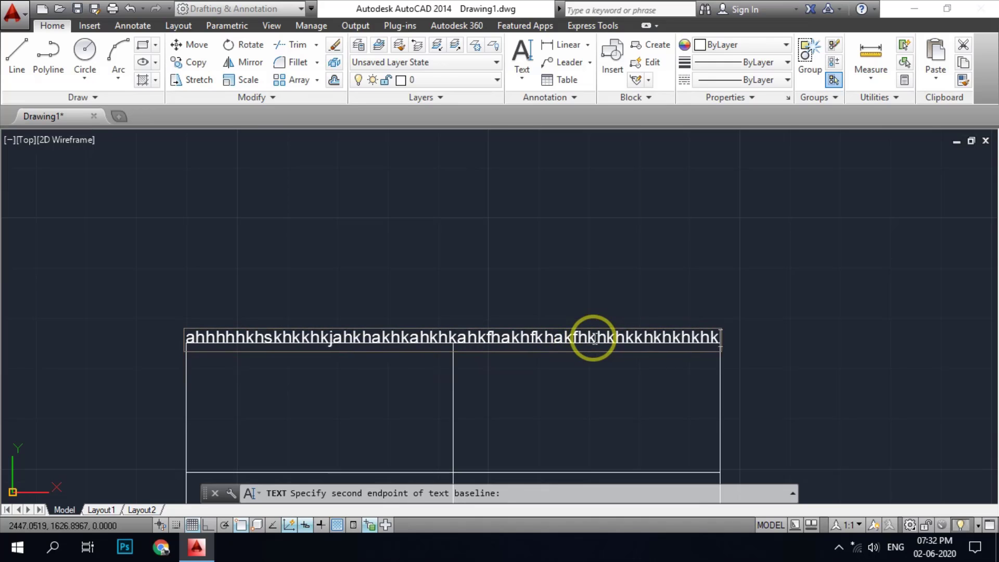
Delete all characters of the aligned text and end the text command without leaving any text.
key(BackSpace)
key(BackSpace)
key(BackSpace)
key(BackSpace)
key(BackSpace)
key(BackSpace)
key(BackSpace)
key(BackSpace)
key(BackSpace)
key(BackSpace)
key(BackSpace)
key(BackSpace)
key(BackSpace)
key(BackSpace)
key(BackSpace)
key(BackSpace)
key(BackSpace)
key(BackSpace)
key(BackSpace)
key(BackSpace)
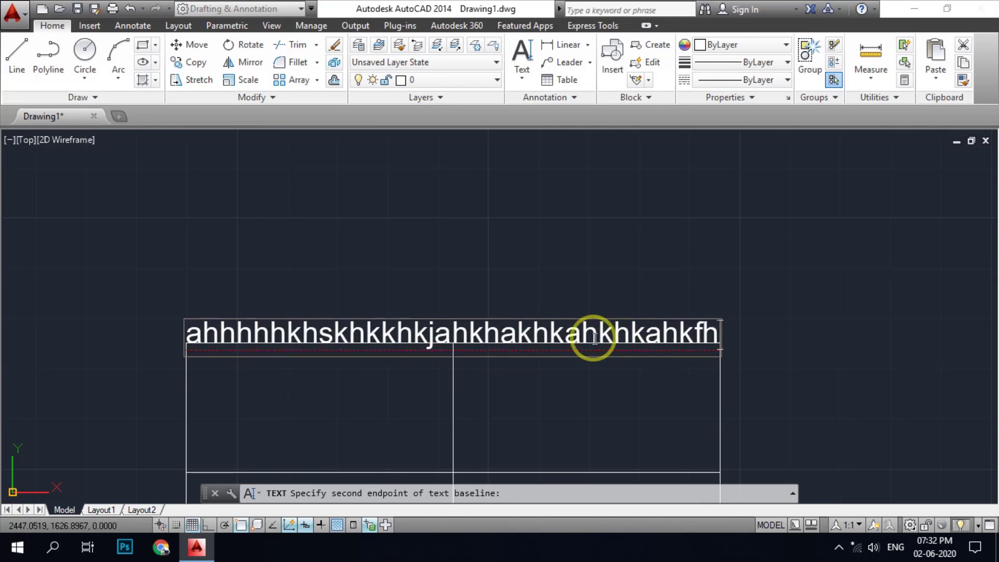
key(BackSpace)
key(BackSpace)
key(BackSpace)
key(BackSpace)
key(BackSpace)
key(BackSpace)
key(BackSpace)
key(BackSpace)
key(BackSpace)
key(BackSpace)
key(BackSpace)
key(BackSpace)
key(BackSpace)
key(BackSpace)
key(BackSpace)
key(BackSpace)
key(BackSpace)
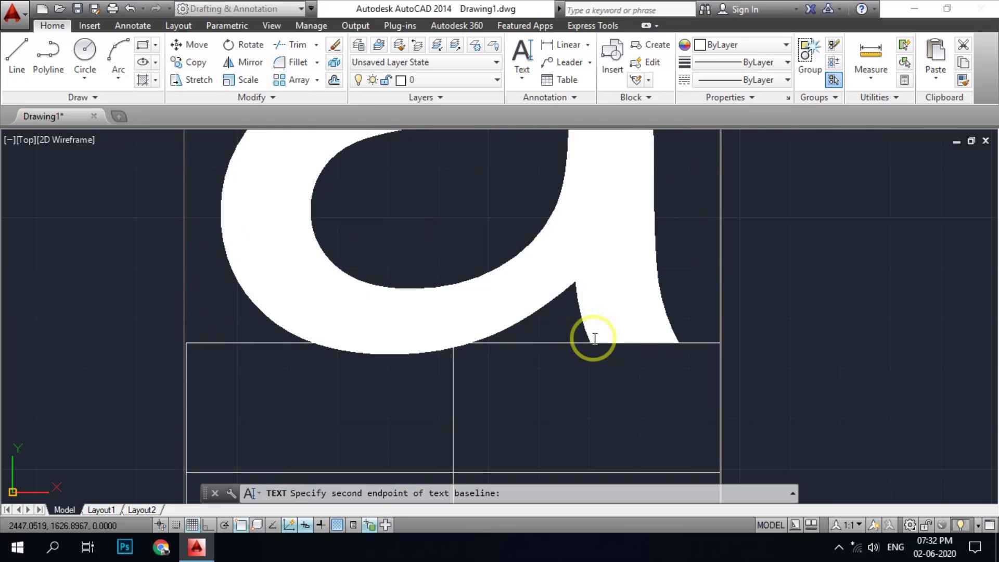
scroll(531, 341, down, 2)
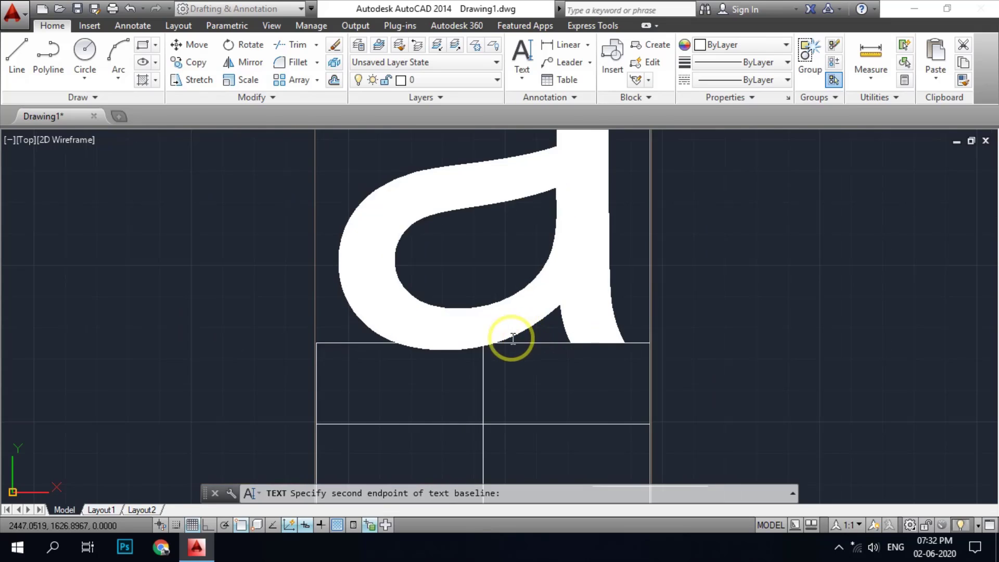
scroll(523, 264, down, 4)
key(BackSpace)
key(Return)
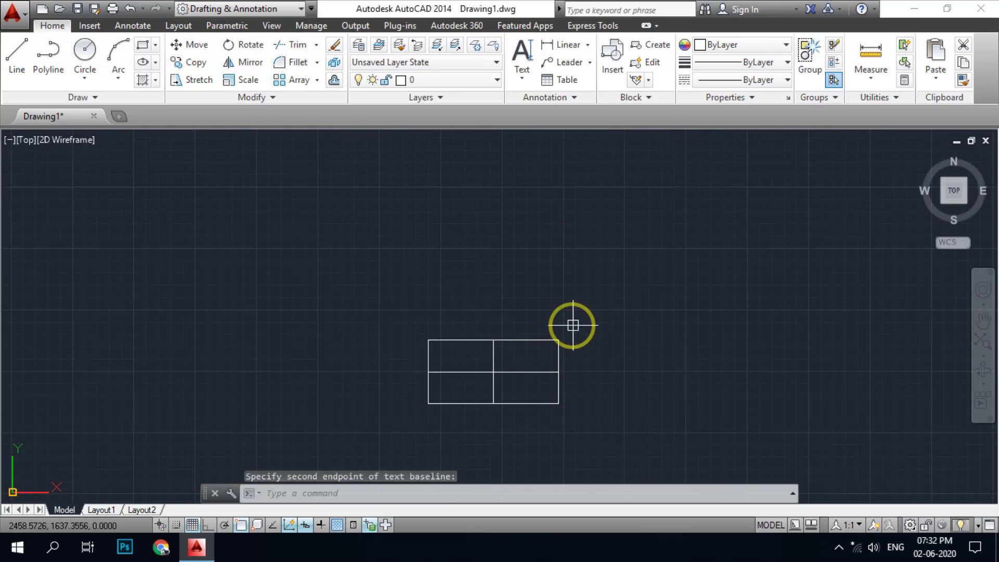
Start Middle-justified single-line text at the intersection of the rectangle's dividing lines, with height 5 and rotation 0.
scroll(545, 339, up, 1)
text(d)
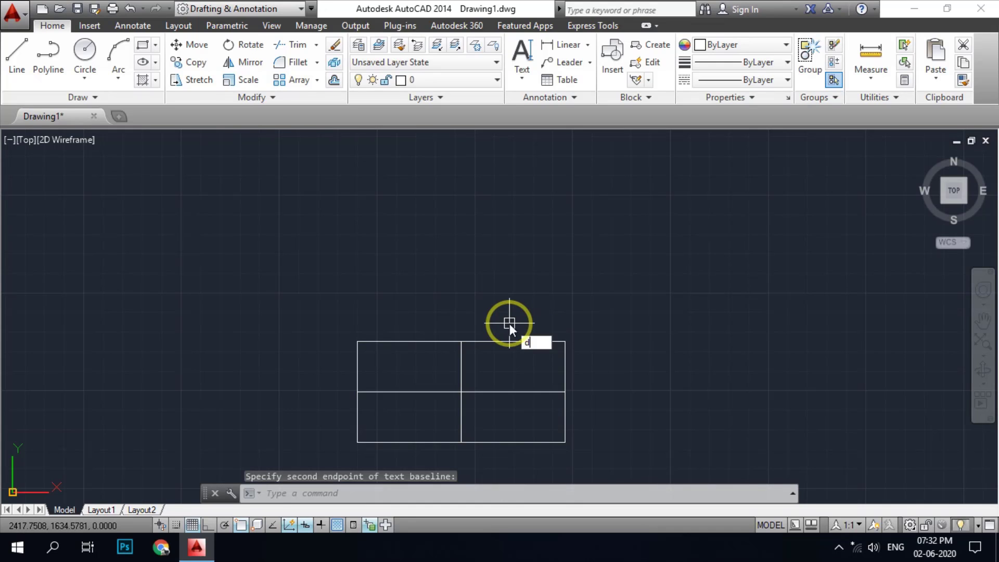
text(t)
key(Return)
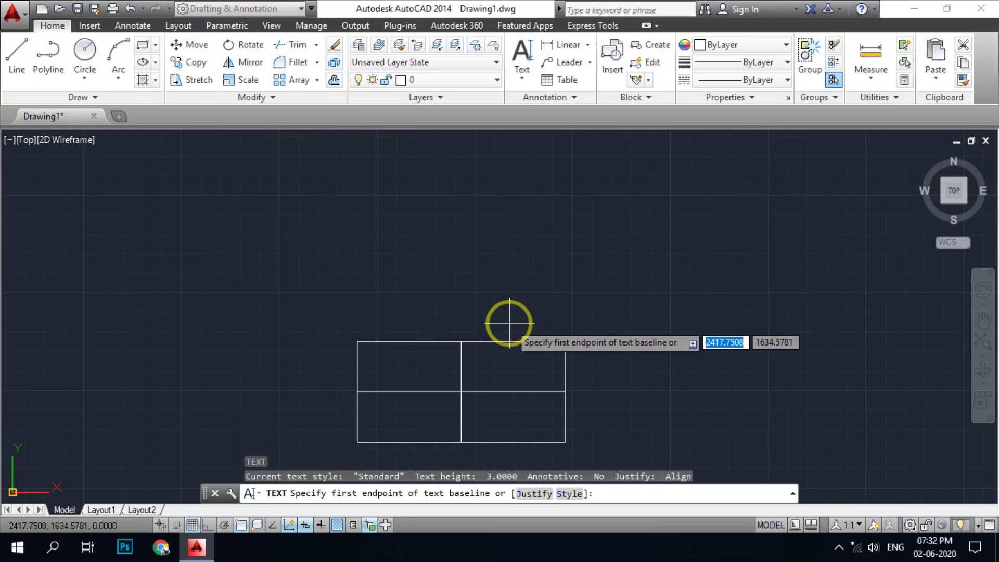
text(j)
key(Return)
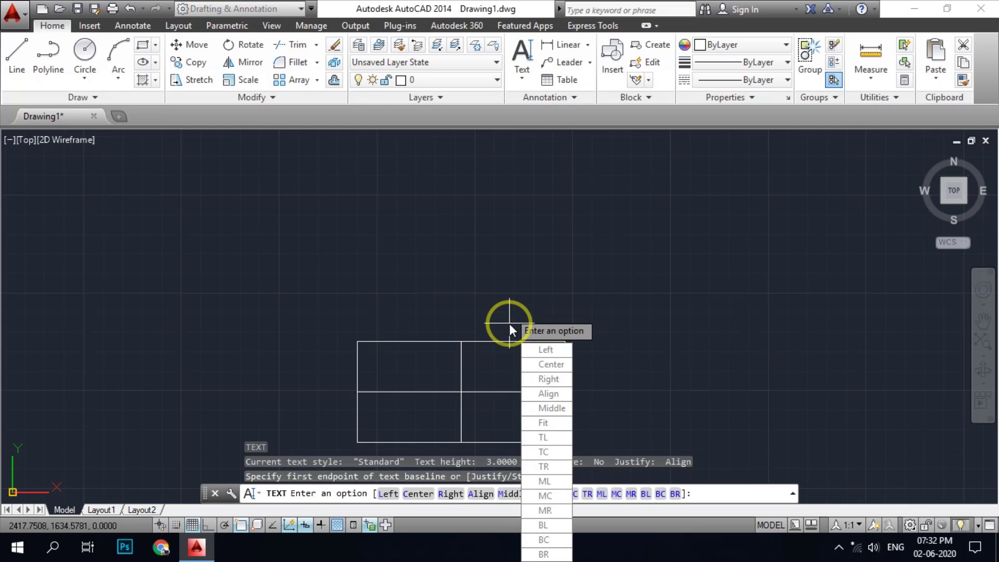
click(546, 408)
scroll(500, 324, down, 1)
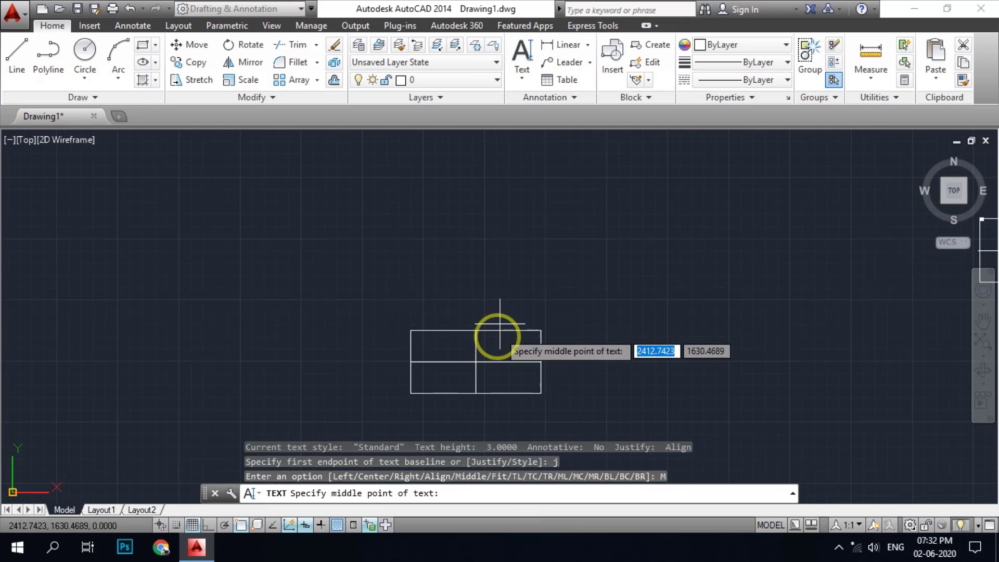
scroll(484, 356, up, 4)
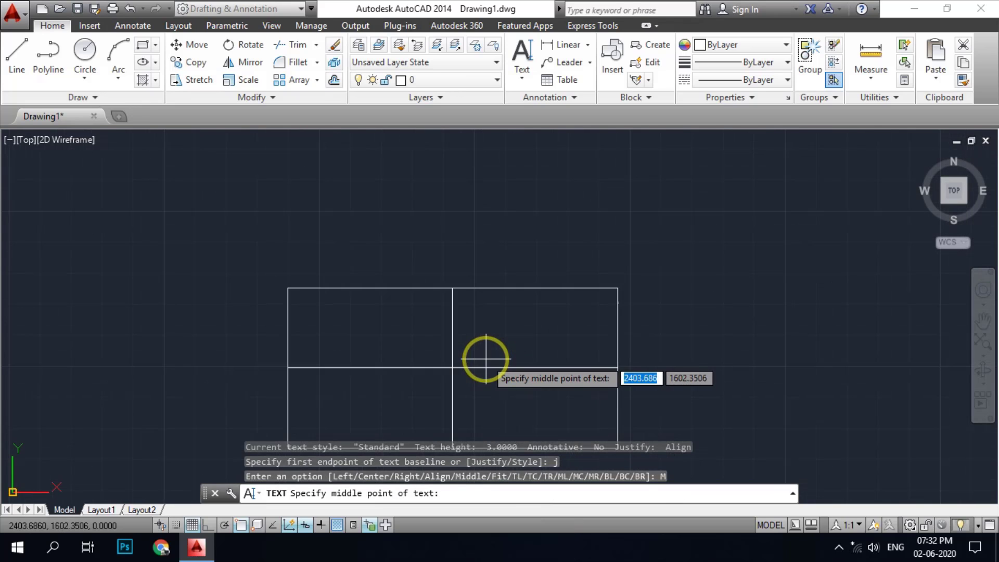
click(452, 367)
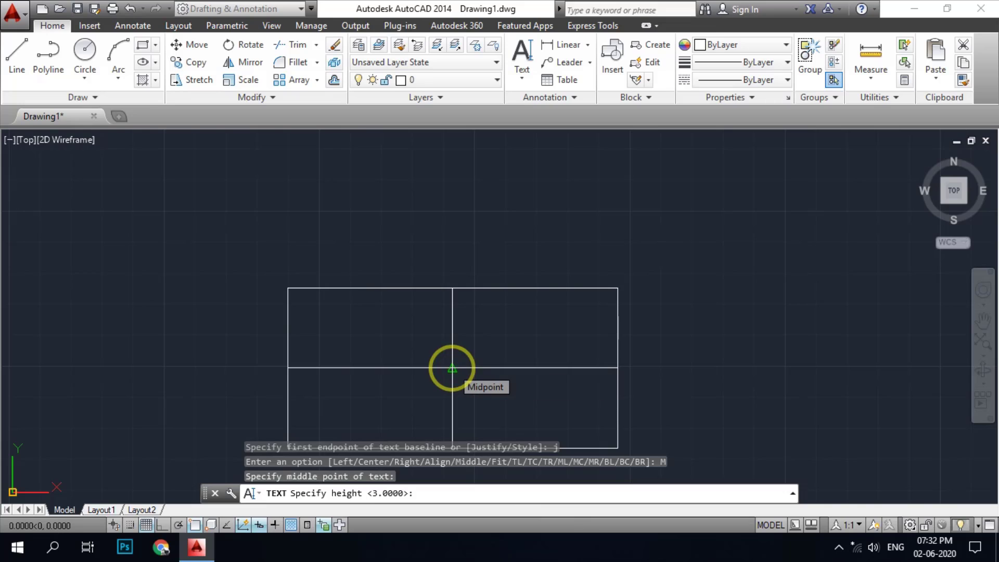
text(5)
key(Return)
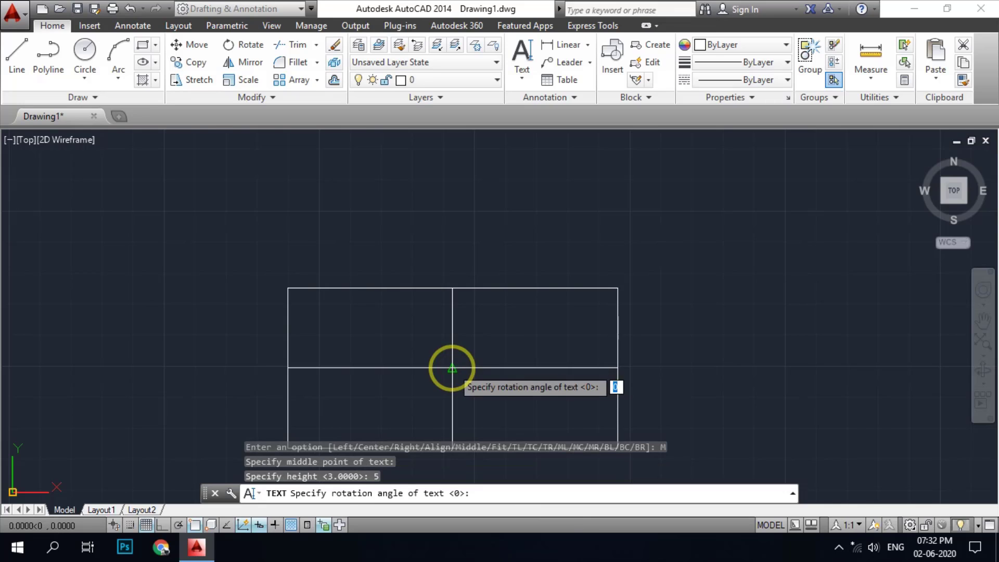
text(0)
key(Return)
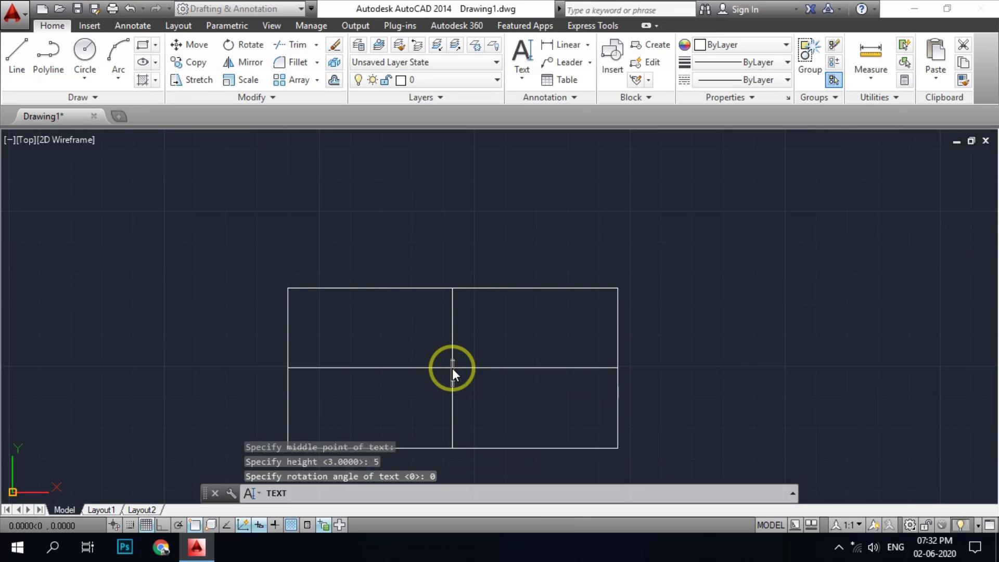
Enter "dsfshkshfkshkhk" as the Middle-justified text and inspect its placement around the intersection.
text(dsfshkshfkshkhk)
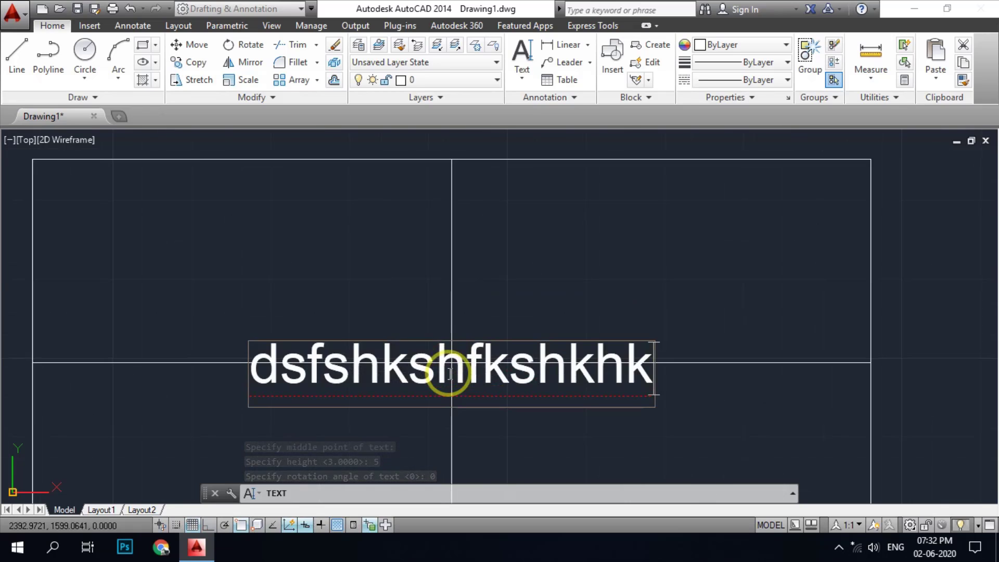
scroll(451, 372, up, 4)
scroll(323, 385, up, 2)
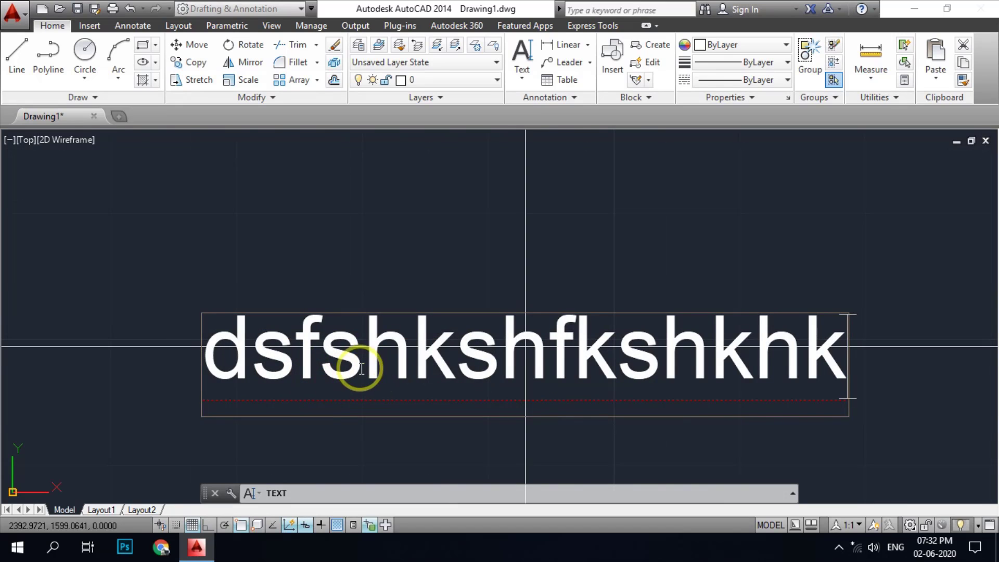
Append "dsfmmlm" to the Middle-justified text, inspect its spread around the intersection, and cancel the text command.
text(dsfmmlm)
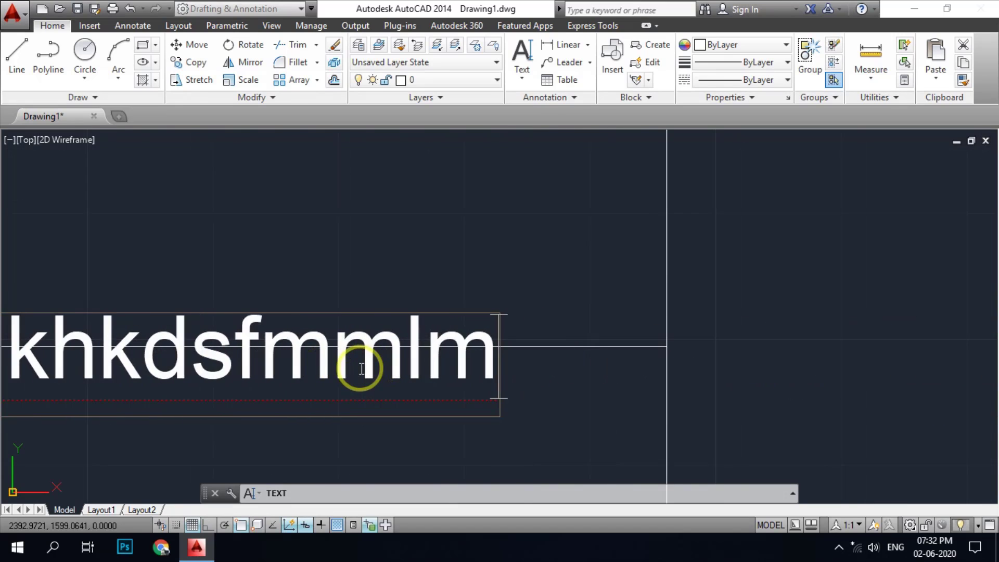
scroll(645, 365, down, 10)
scroll(562, 396, up, 4)
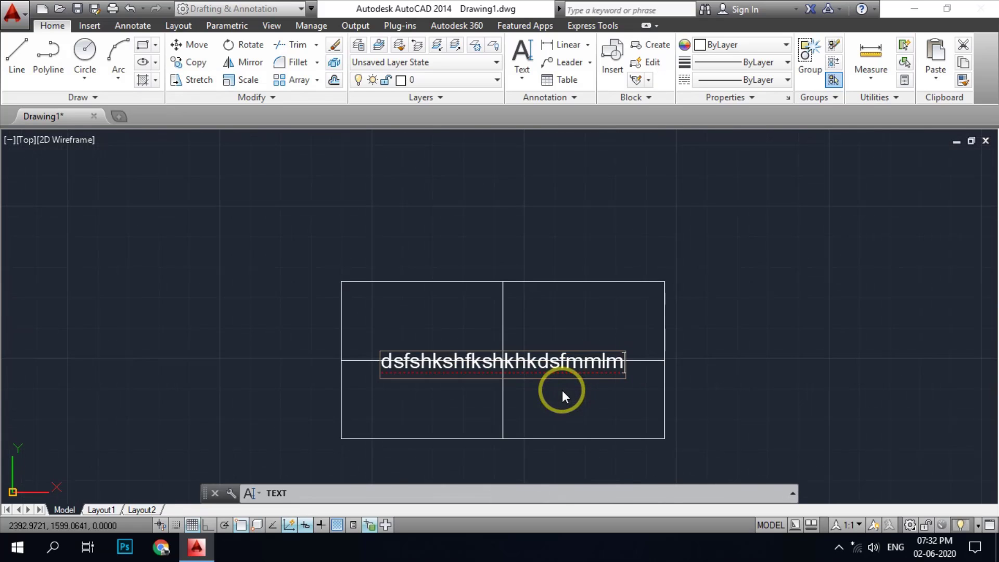
key(Escape)
scroll(562, 382, up, 4)
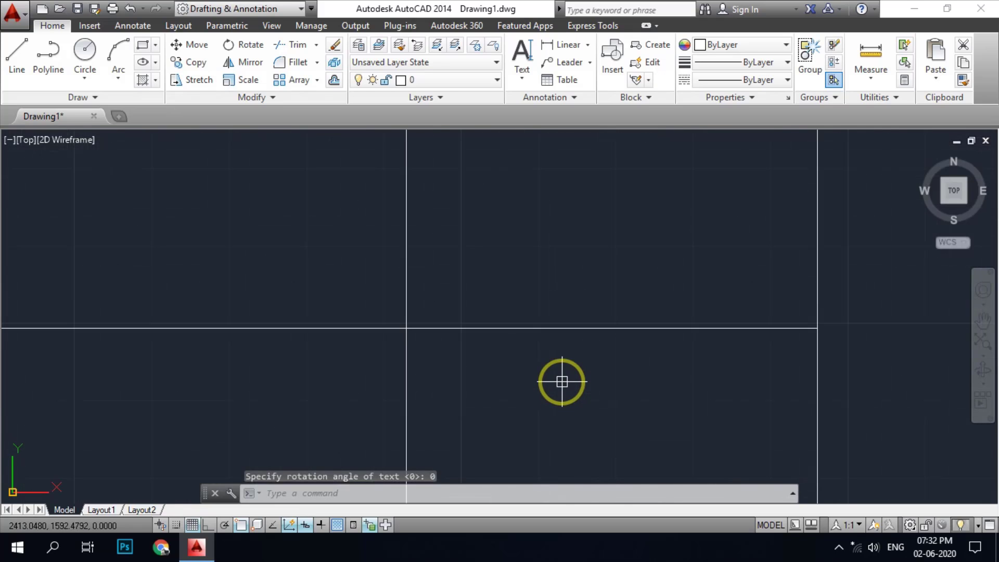
Start Fit-justified single-line text from the rectangle's upper-left corner to its upper-right corner, with height 2.
key(Return)
text(j)
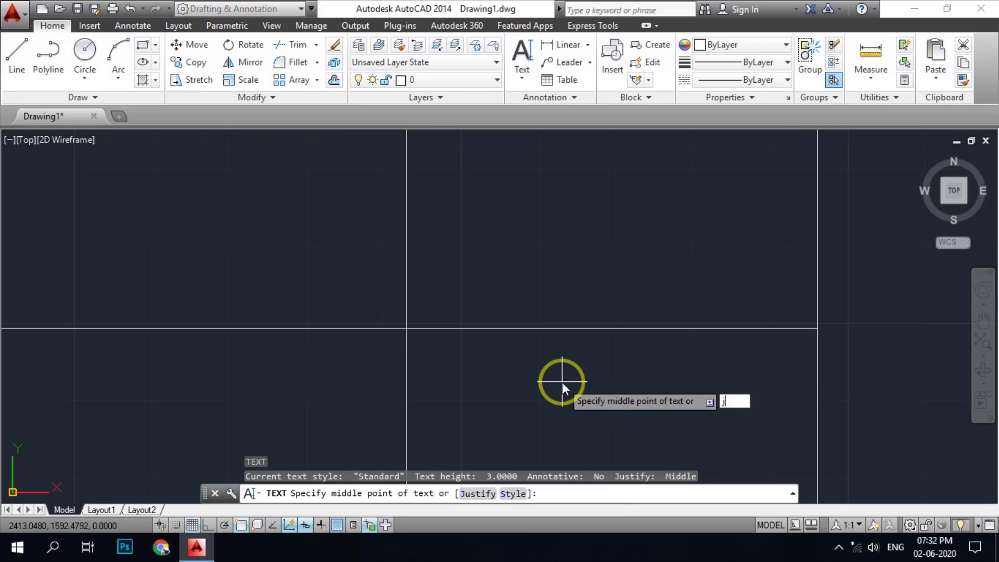
key(Return)
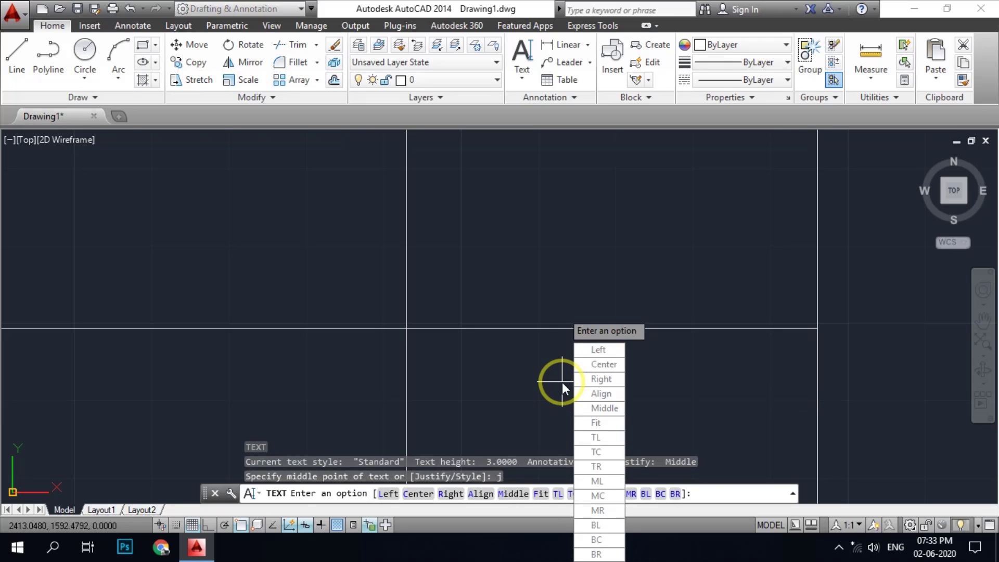
click(595, 426)
scroll(526, 384, down, 2)
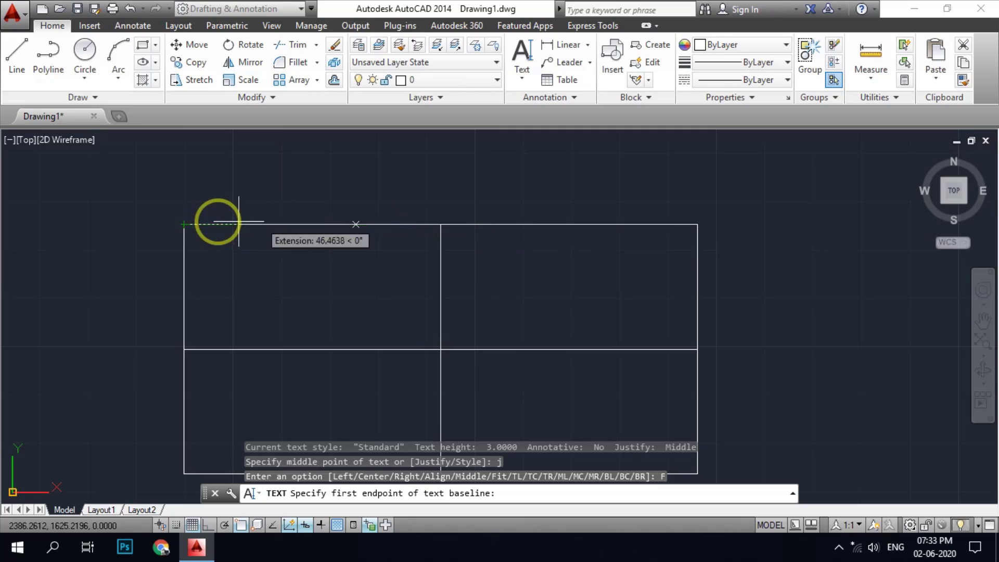
scroll(650, 357, down, 4)
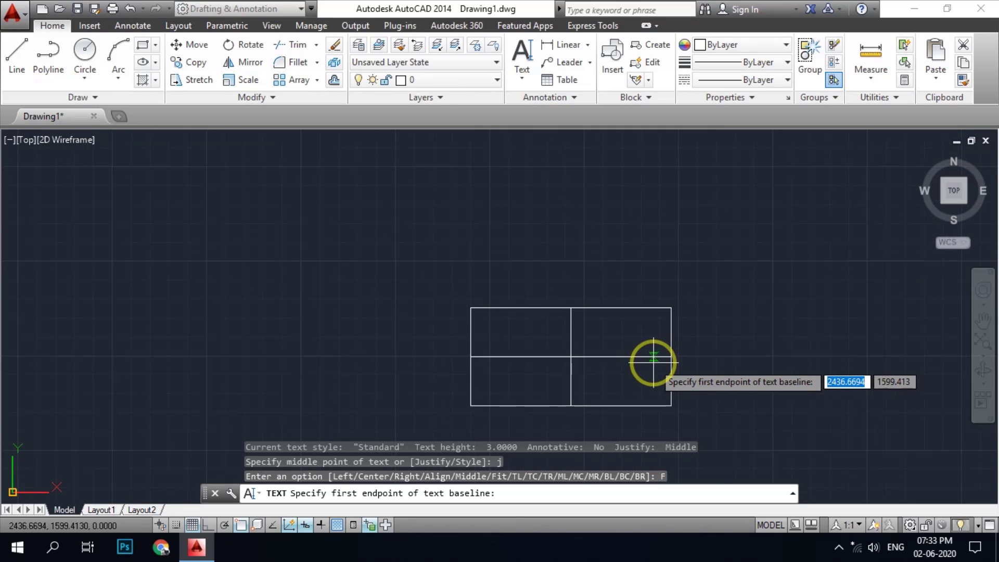
scroll(672, 301, up, 2)
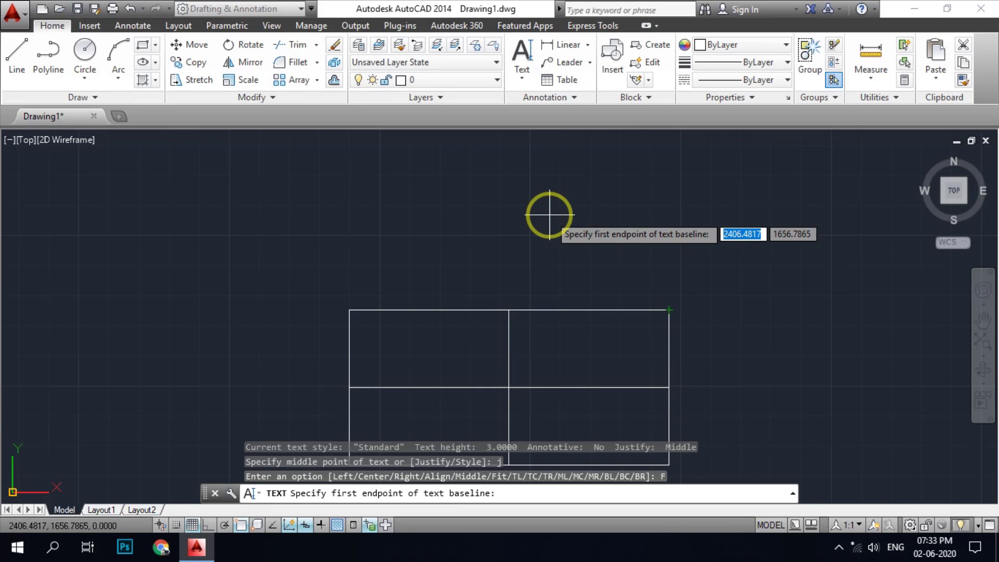
click(349, 309)
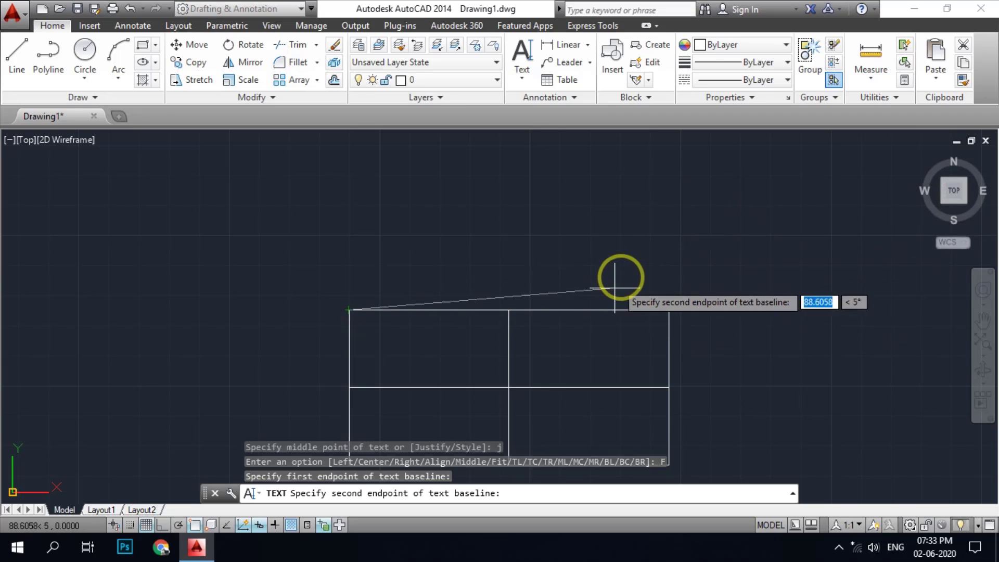
click(668, 310)
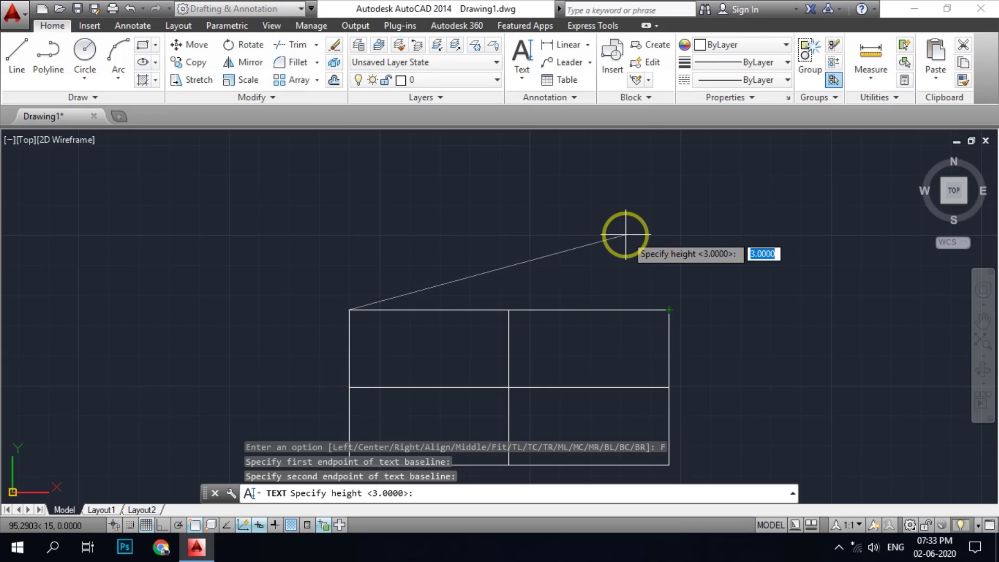
text(2)
key(Return)
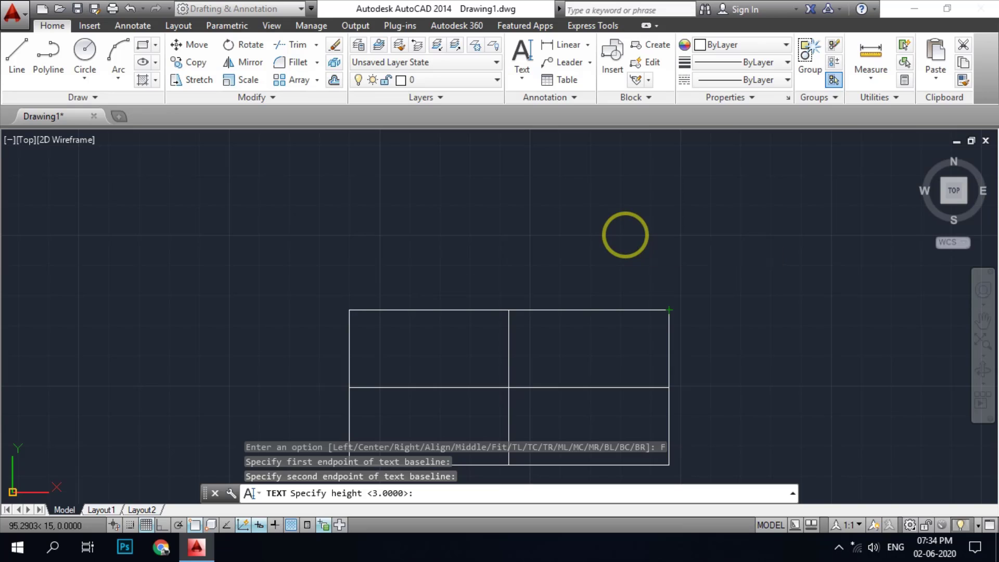
Inspect the height-2 Fit text along the rectangle's upper edge and cancel it.
scroll(320, 281, down, 4)
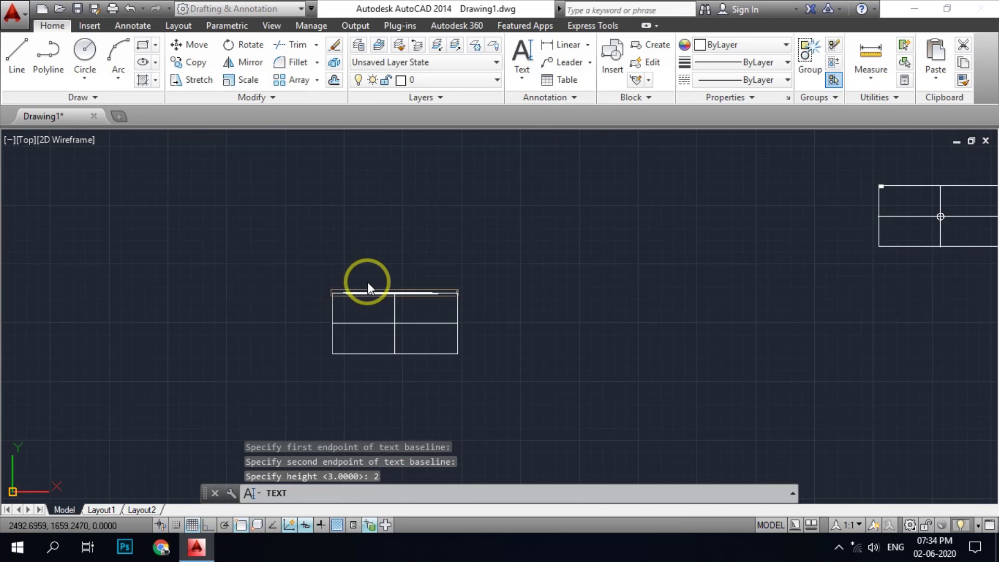
scroll(383, 284, up, 5)
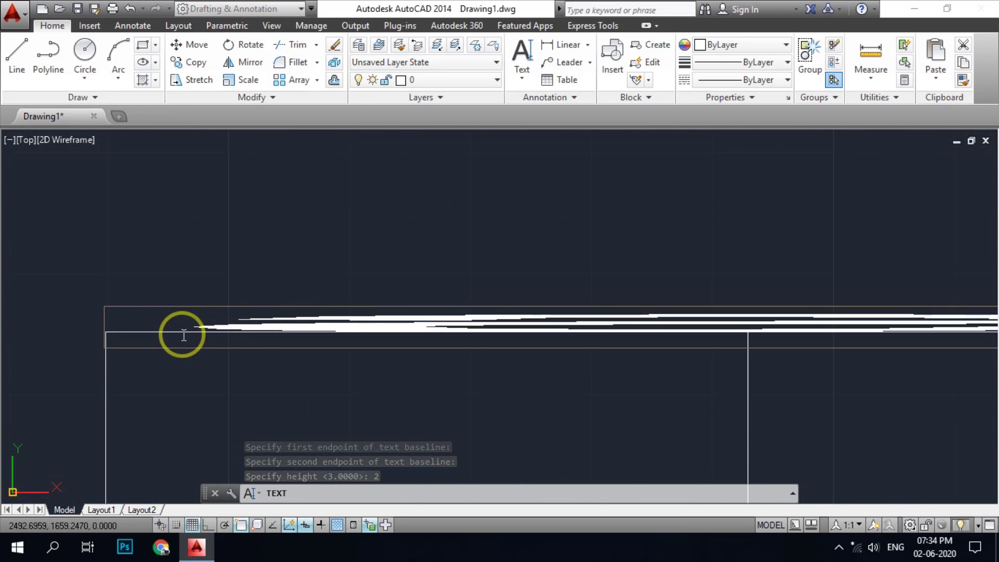
scroll(183, 334, up, 2)
scroll(471, 328, down, 4)
scroll(404, 325, up, 2)
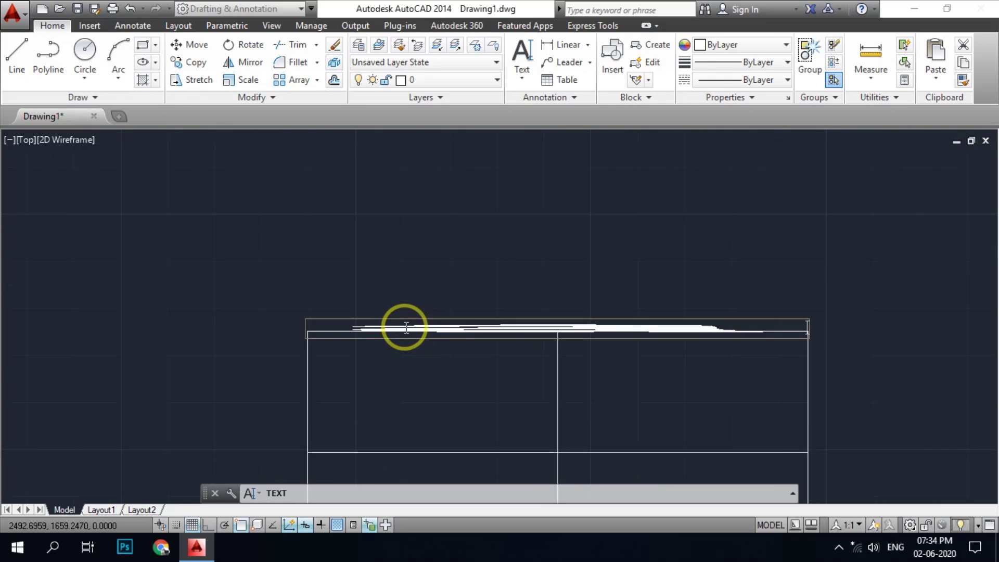
key(Escape)
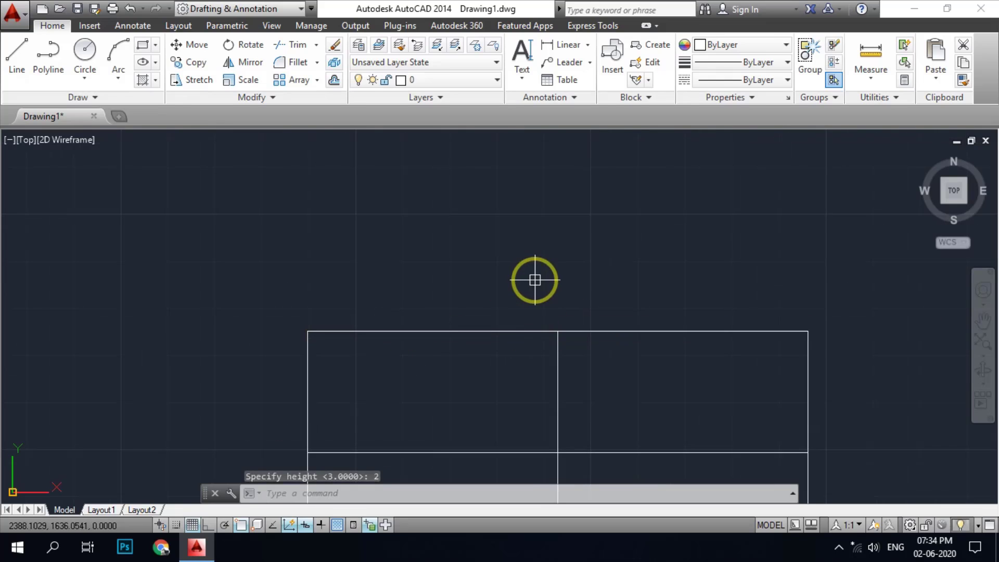
Start Fit-justified single-line text between the rectangle's two upper corners, with height 20.
text(dt)
key(Return)
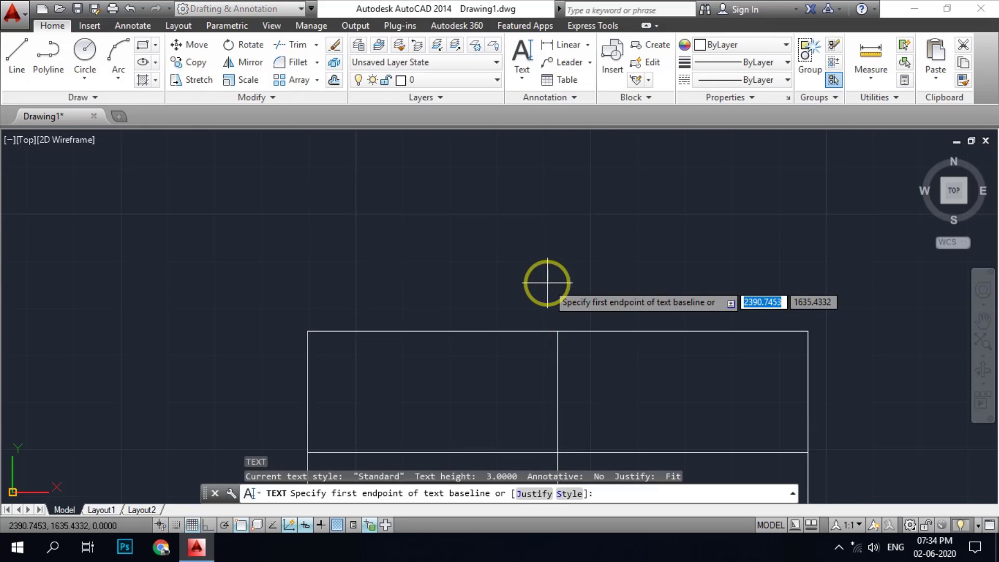
text(j)
key(Return)
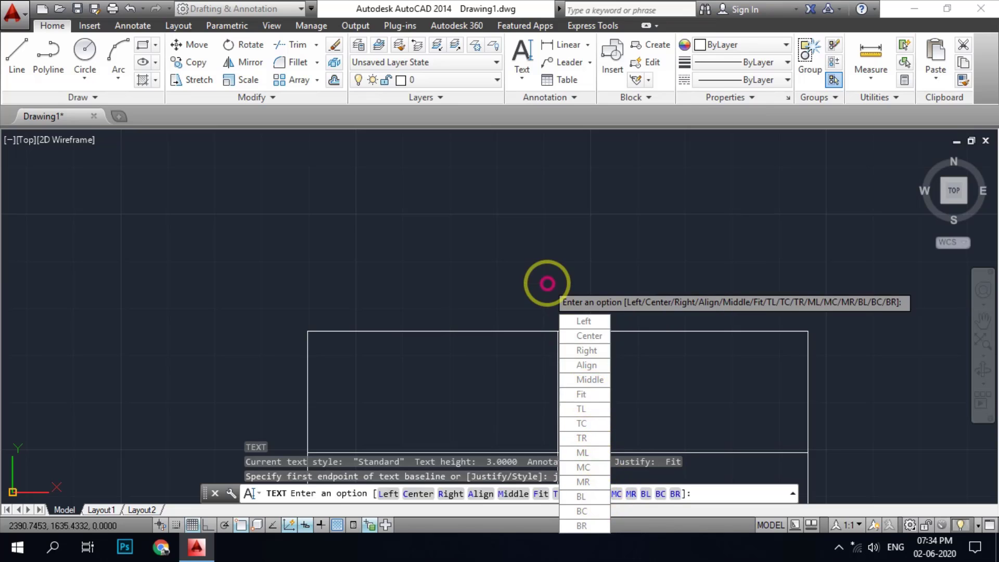
text(F)
key(Return)
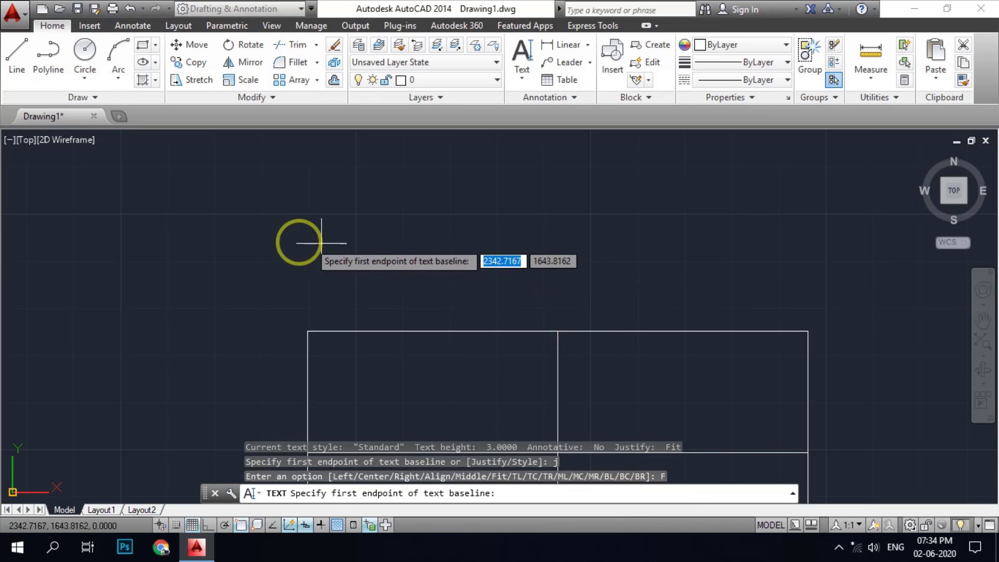
click(307, 331)
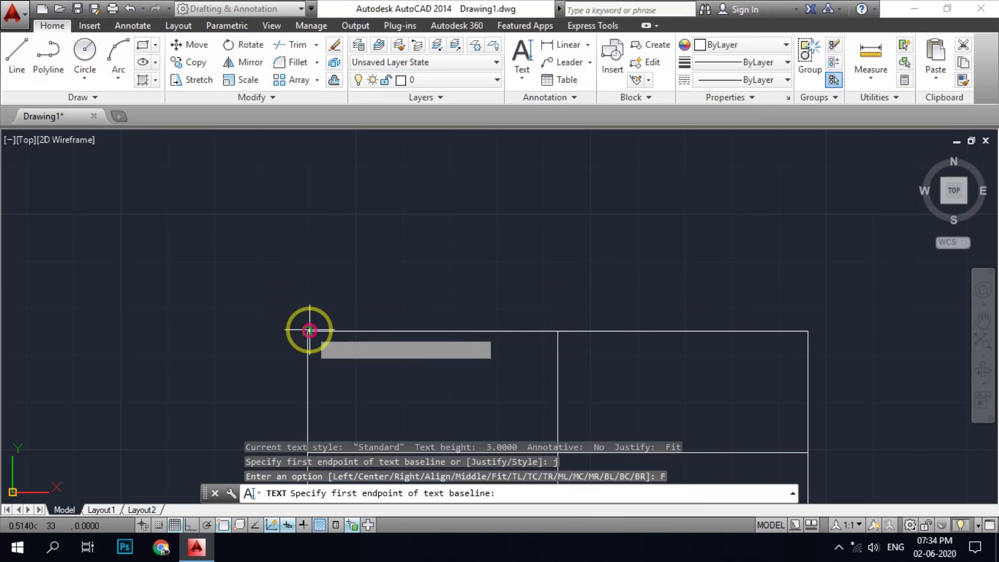
click(809, 331)
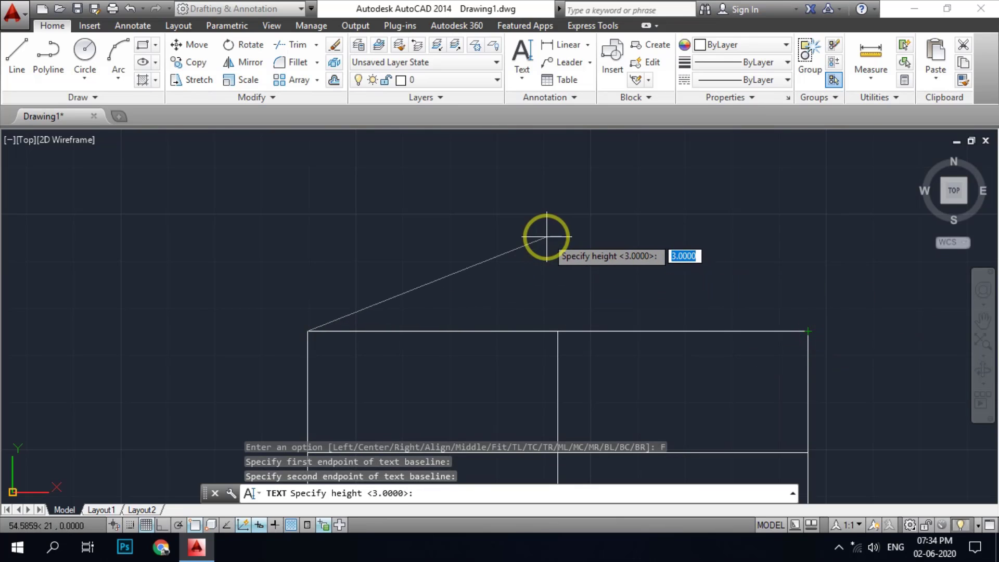
text(20)
key(Return)
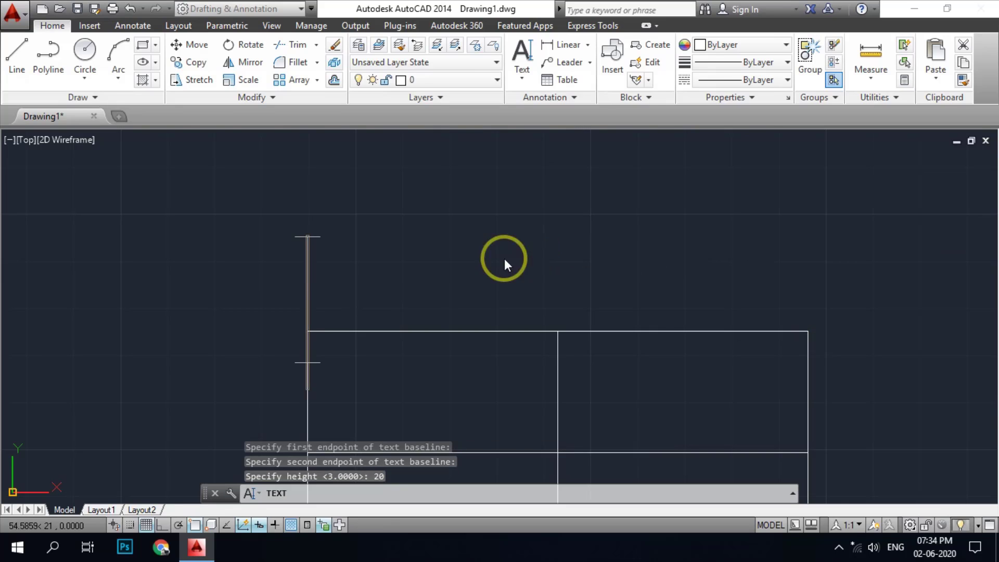
Enter "a" followed by a long run of "s" characters as the height-20 Fit text.
scroll(443, 276, down, 4)
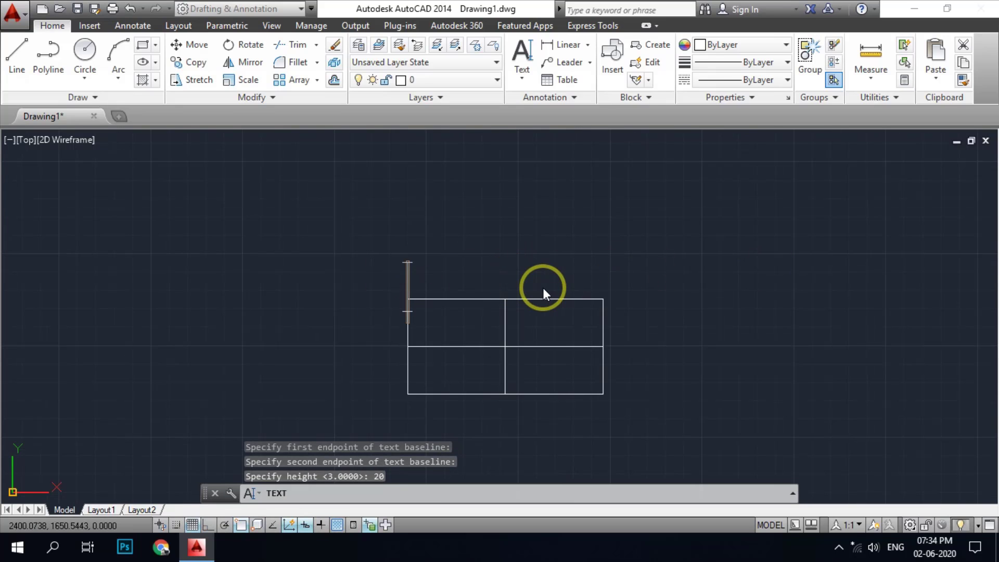
text(a)
scroll(462, 283, up, 4)
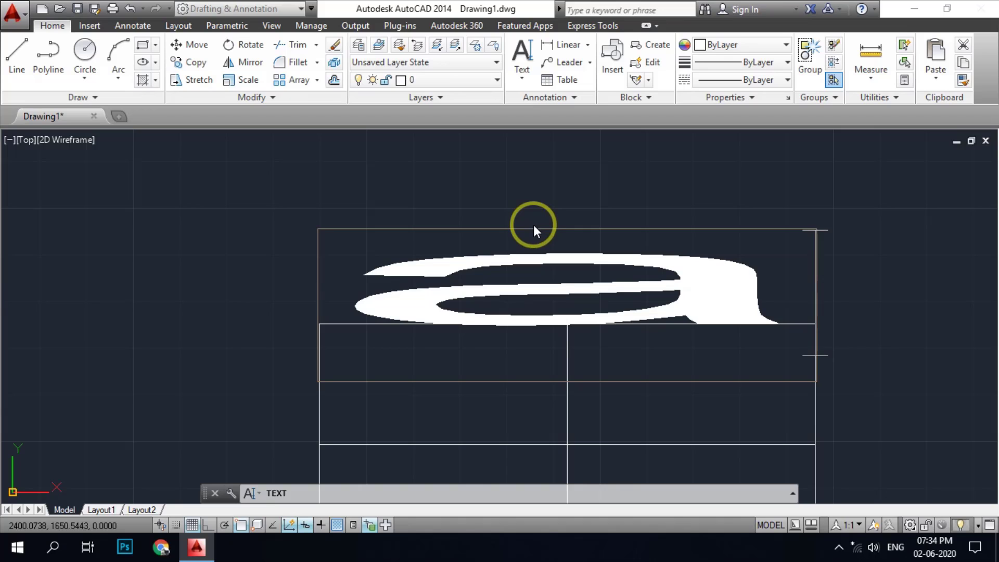
text(s)
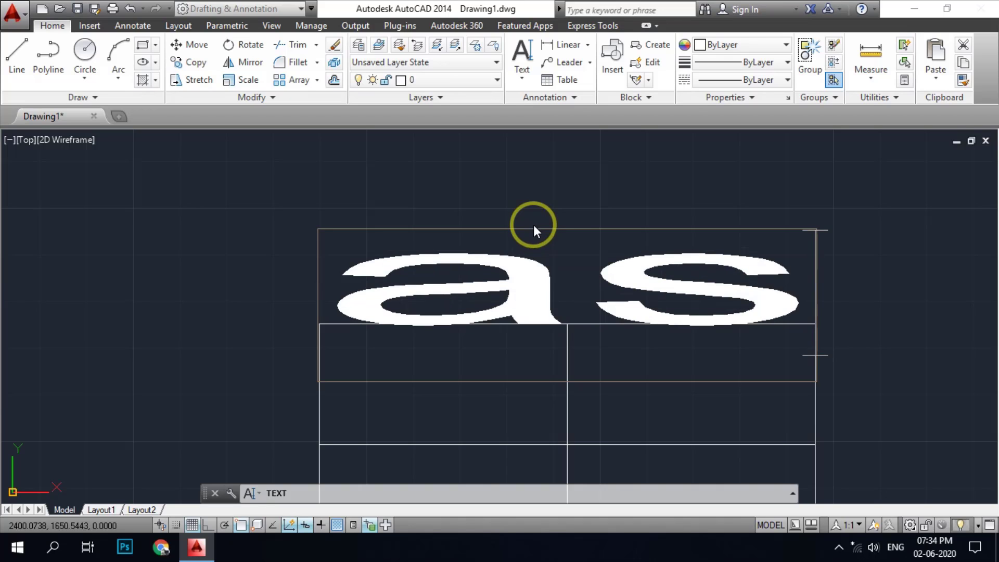
text(sssss)
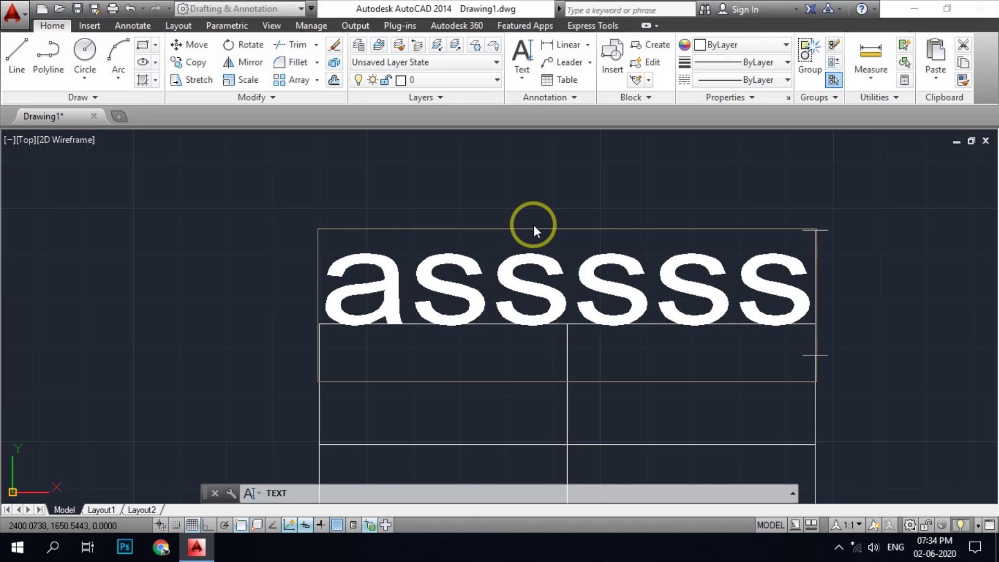
text(sssssssssssss)
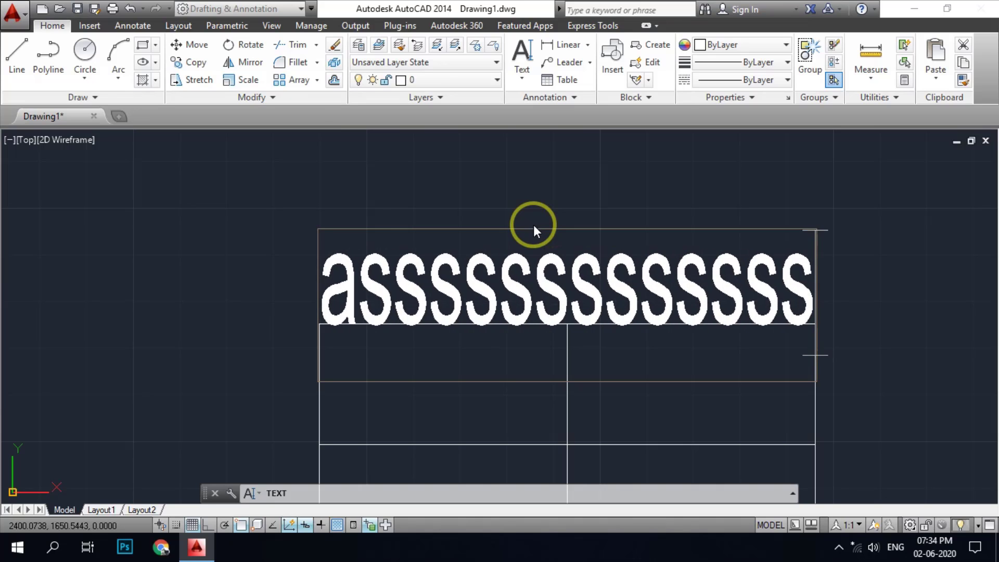
text(sssssssssss)
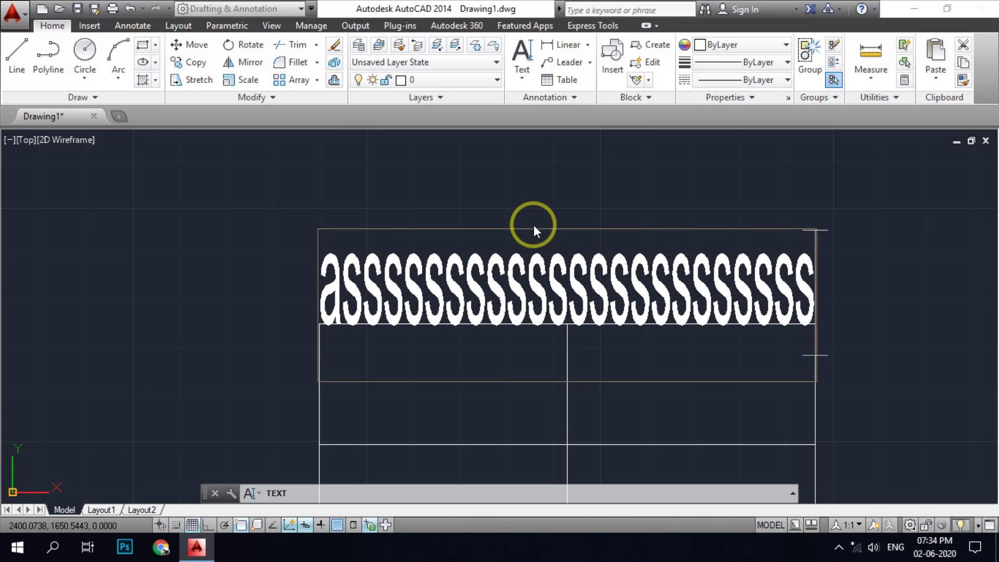
text(sssssss)
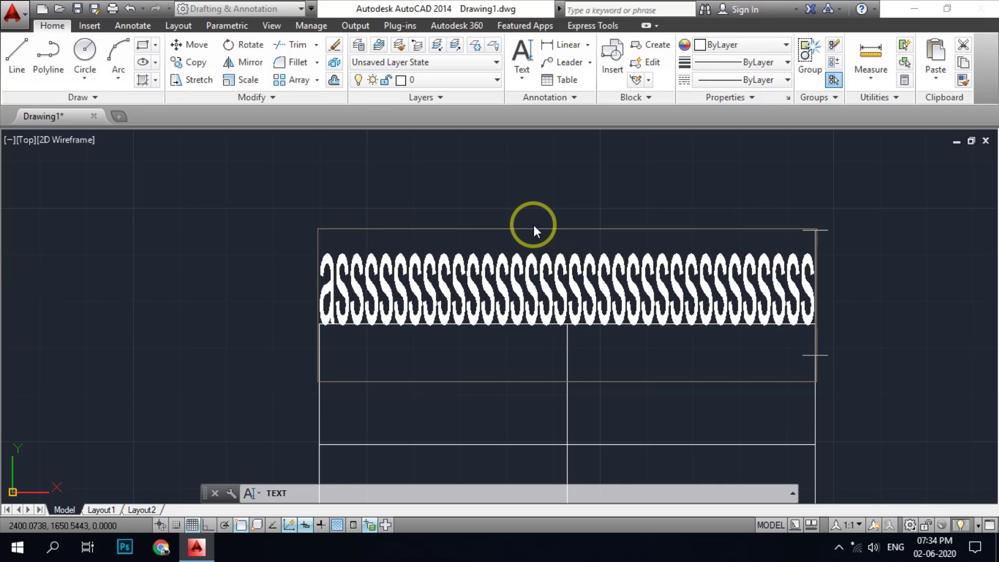
Append a long string of random letters to the Fit text, and end the command without leaving any text.
text(lkyjljkdlsdkfsl)
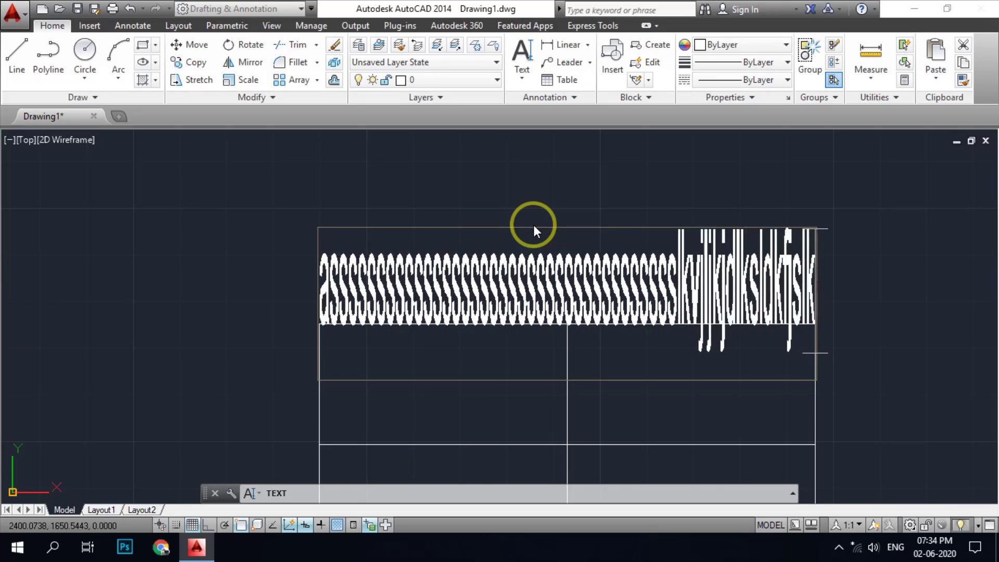
text(fsalkdhfksdnsdhksdalkshfkajs)
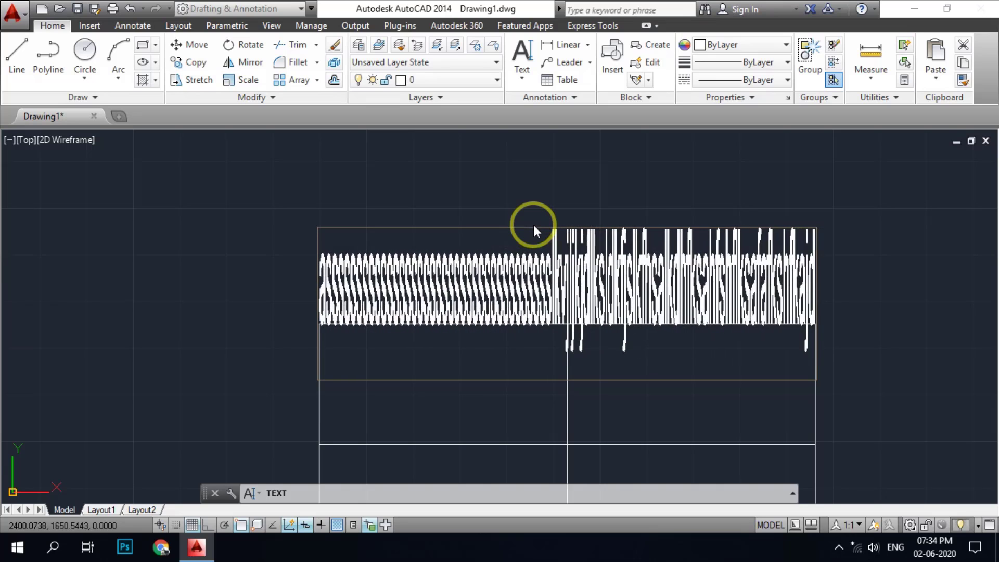
key(BackSpace)
key(Escape)
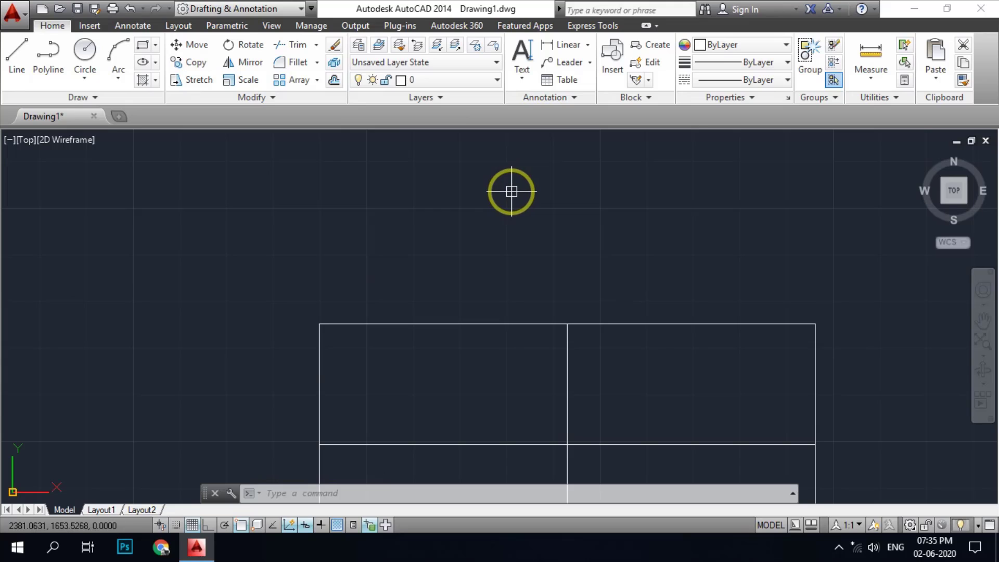
Start TL-justified single-line text at the rectangle's upper-right corner, with height 3 and rotation 0.
text(text)
key(Return)
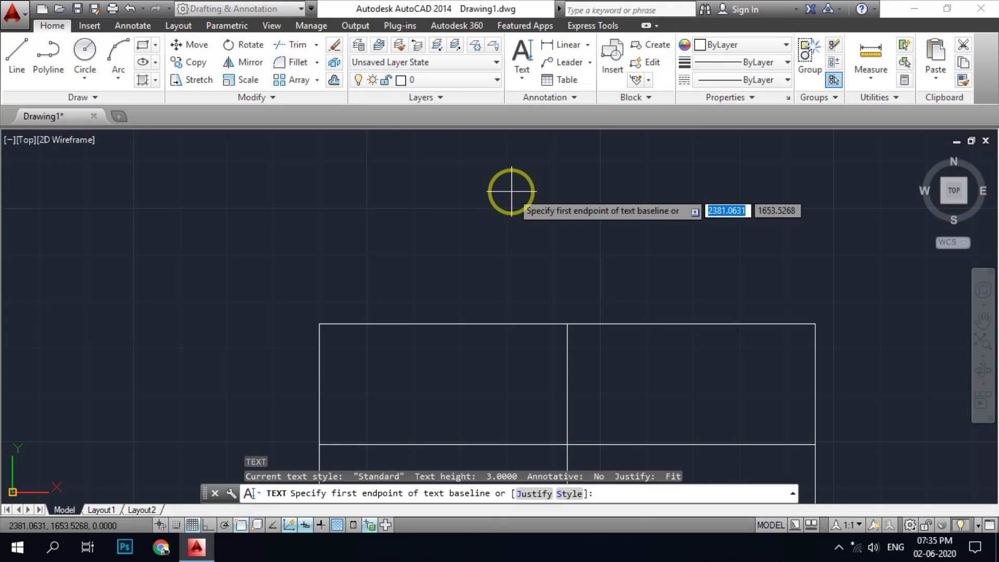
text(j)
key(Return)
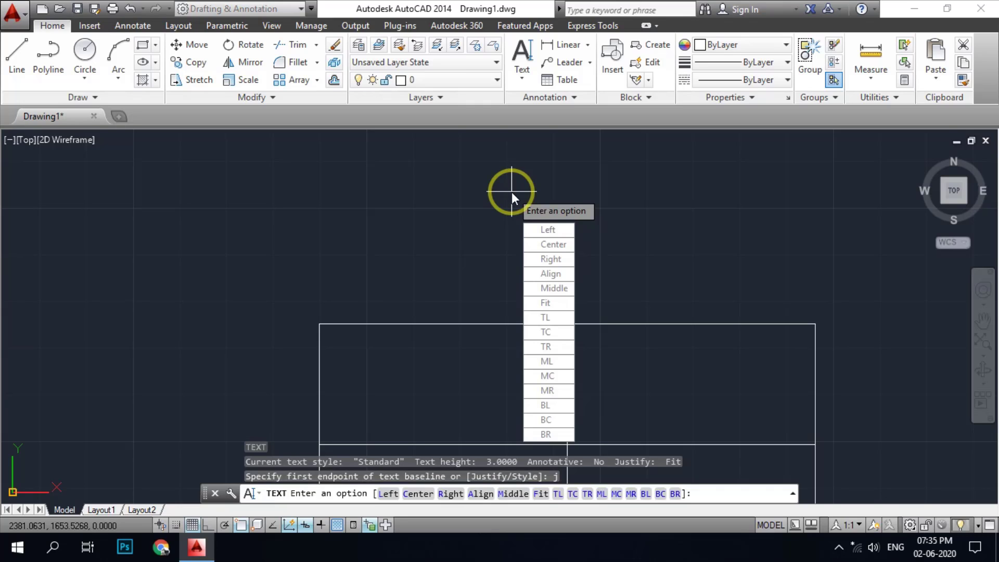
click(546, 318)
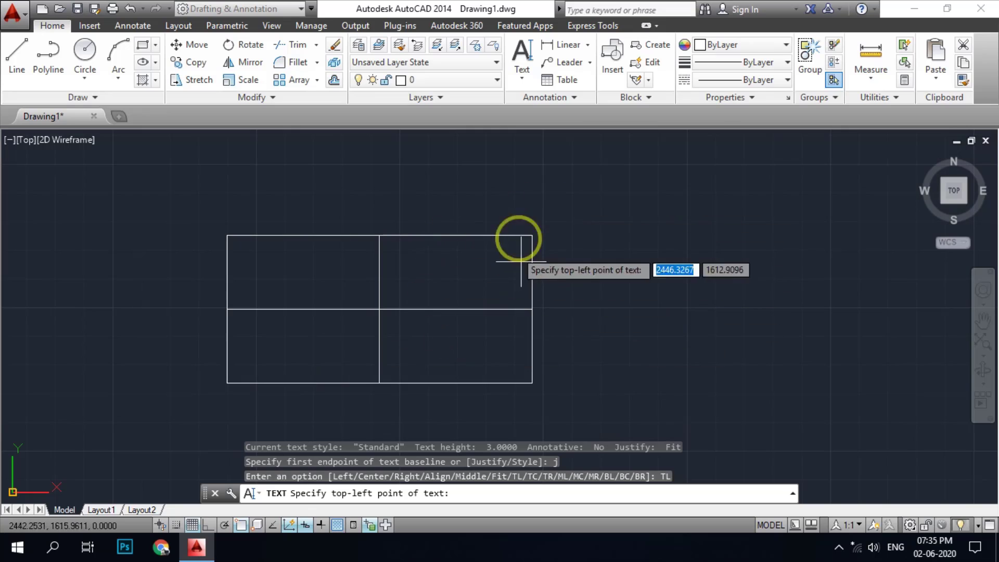
click(528, 235)
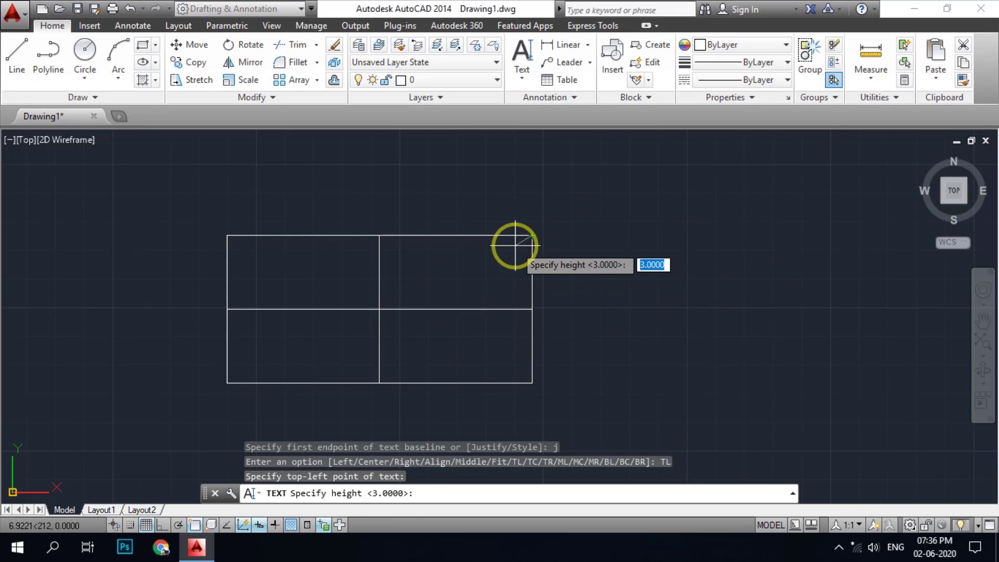
text(3)
key(Return)
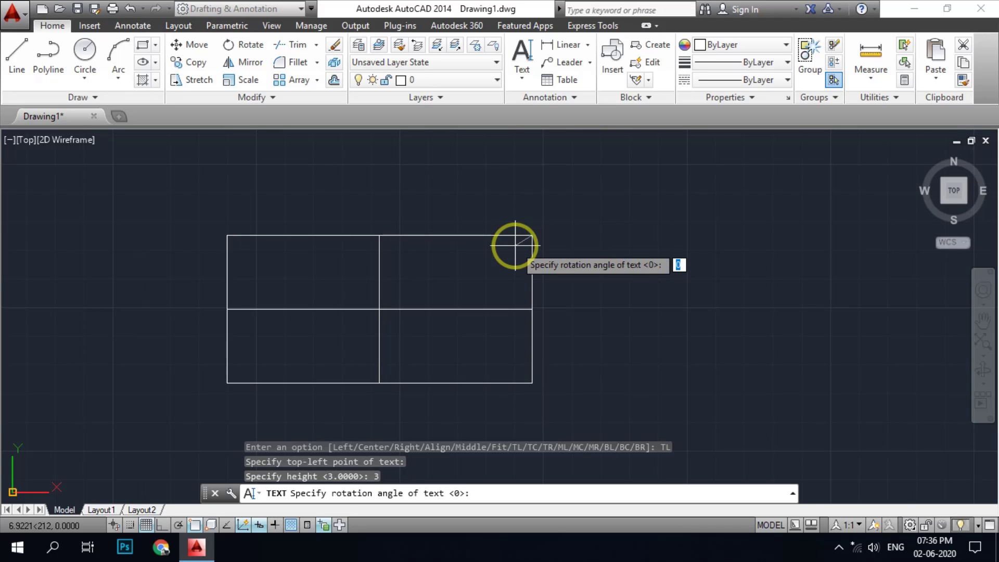
key(Return)
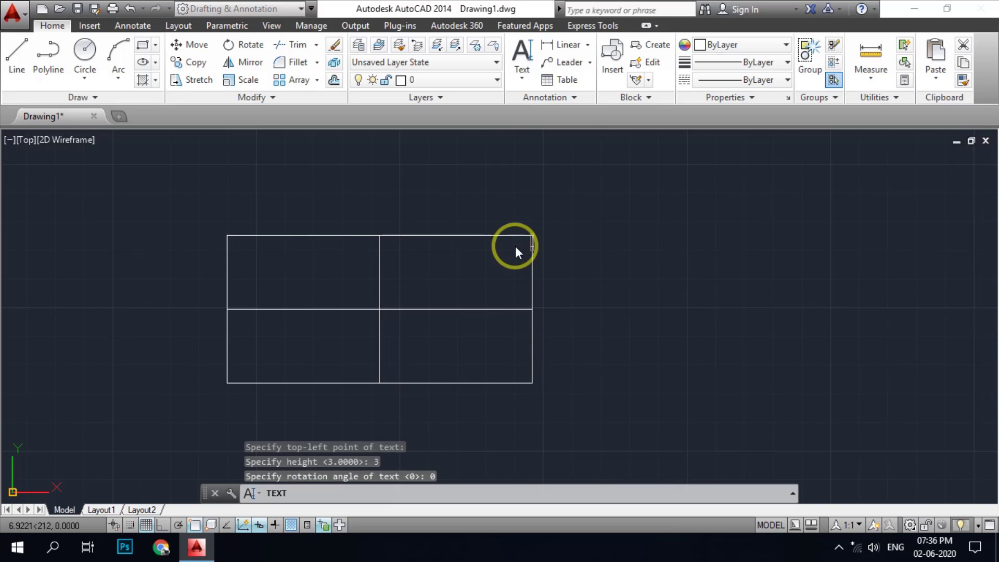
Enter "hkahskfahskfhakhfskahfkahfk" as the TL-justified text and extend it with more random letters.
text(hkahskfahskfhakhfskahfkahfk)
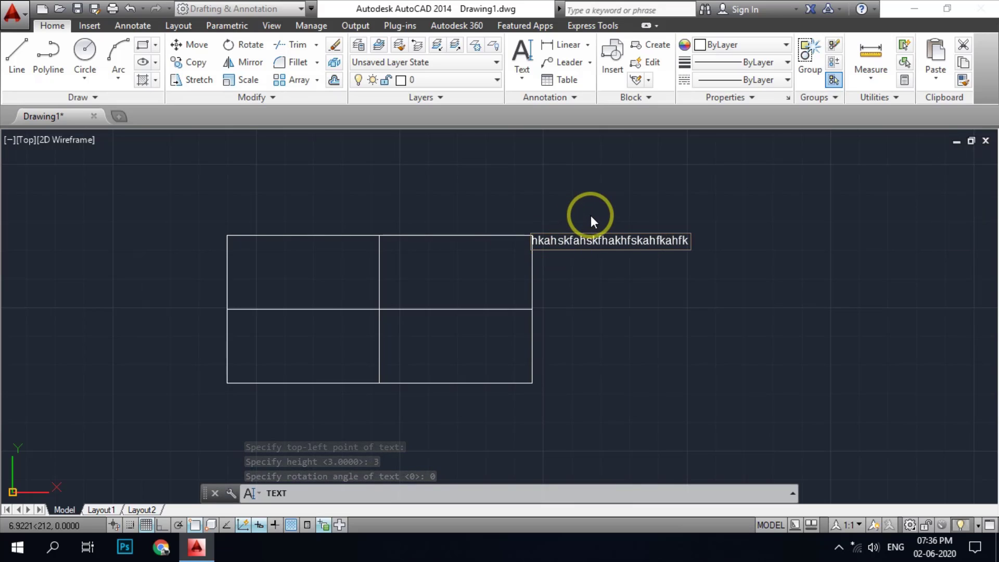
scroll(592, 215, up, 2)
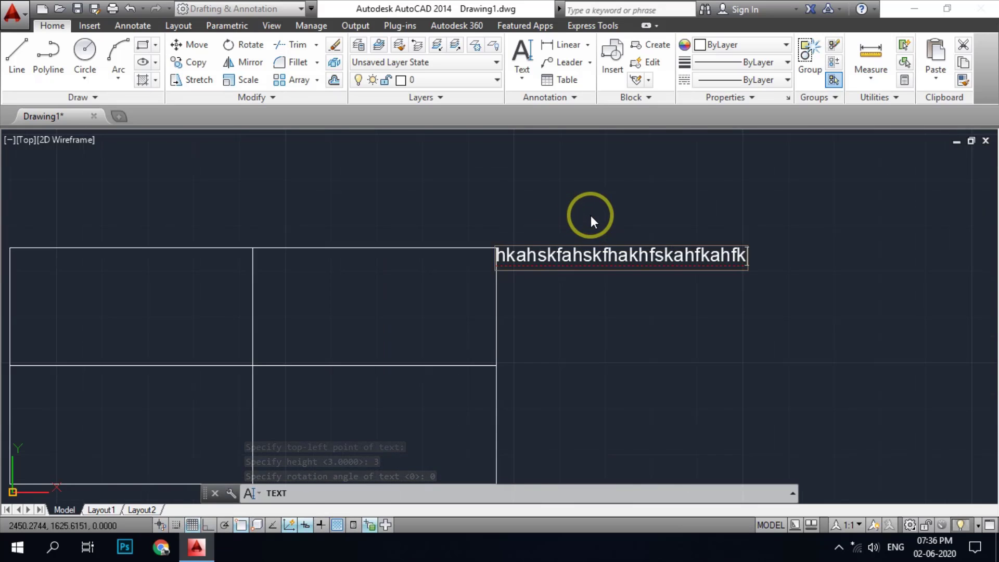
scroll(587, 212, down, 2)
scroll(609, 245, up, 2)
scroll(614, 248, down, 3)
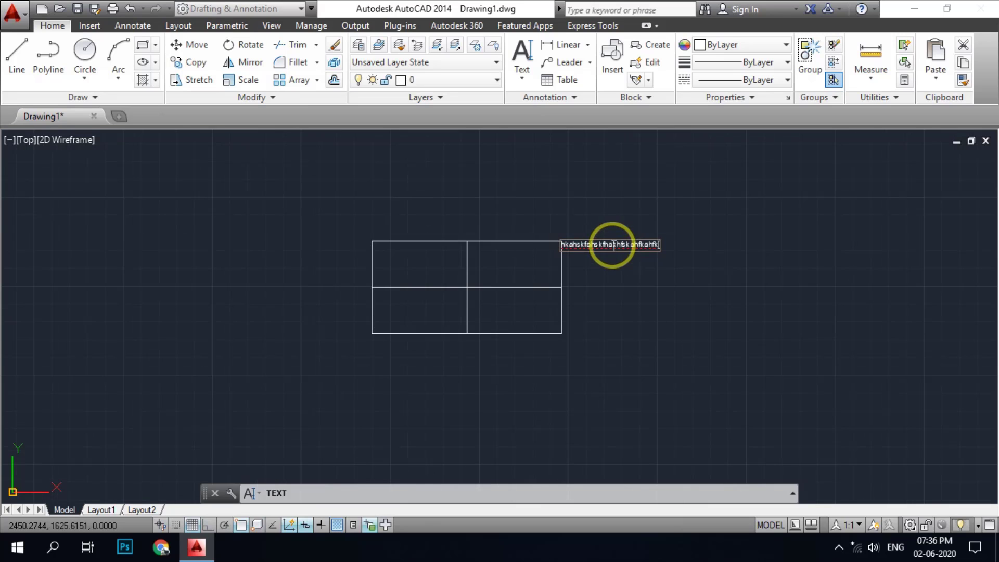
scroll(549, 230, up, 3)
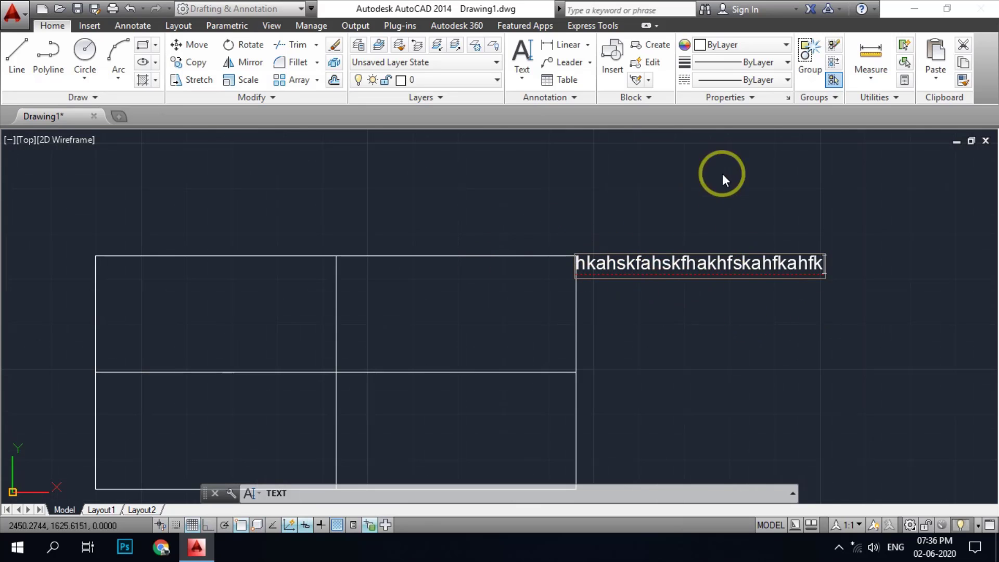
scroll(536, 250, down, 4)
scroll(537, 250, up, 2)
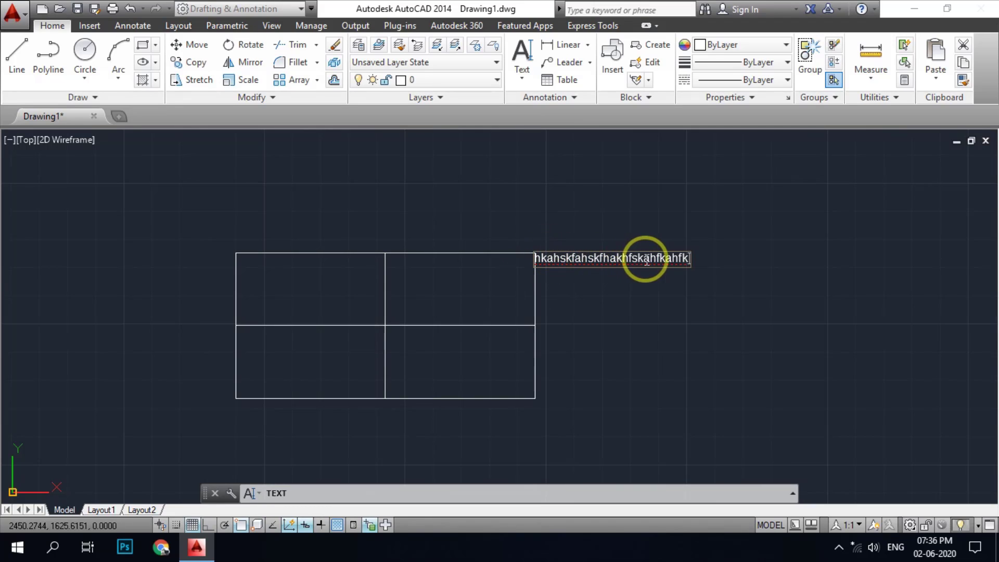
text(h)
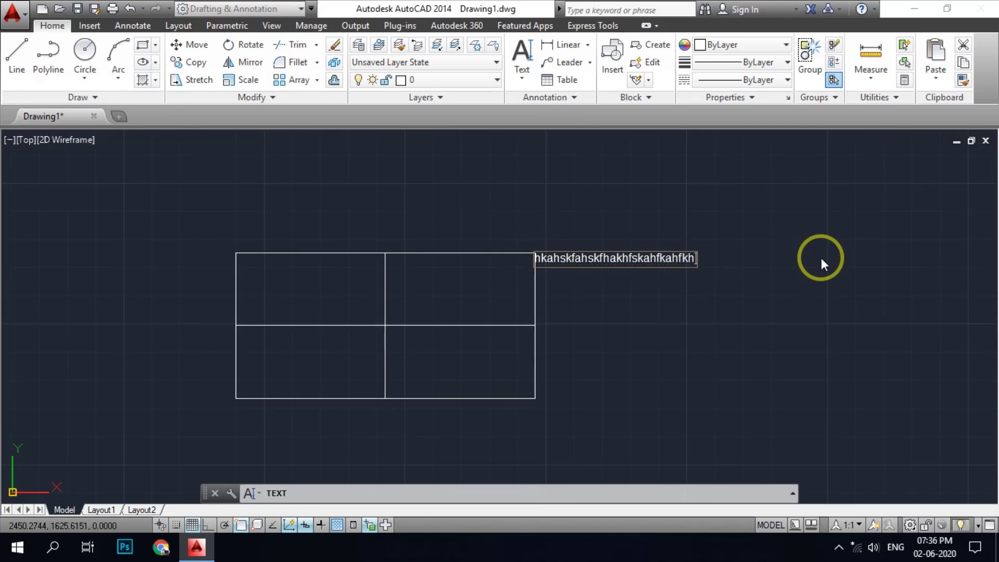
text(dshashkahkhfhkhakhkhakhakhkk)
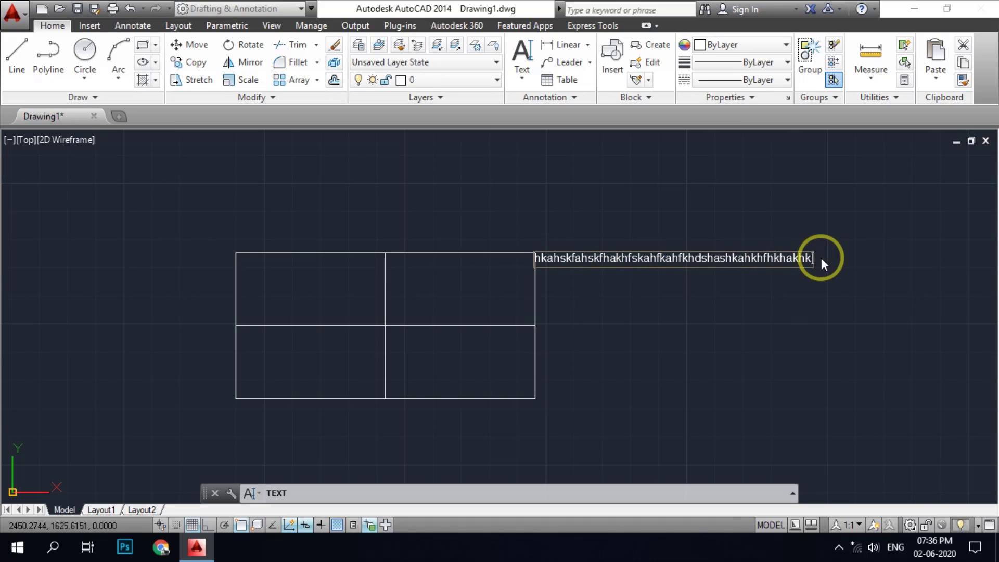
Delete characters from the end of the TL-justified text, and end the command without leaving any text.
key(BackSpace)
key(BackSpace)
key(BackSpace)
key(BackSpace)
key(BackSpace)
key(BackSpace)
key(BackSpace)
key(BackSpace)
key(BackSpace)
key(BackSpace)
key(BackSpace)
key(BackSpace)
key(BackSpace)
key(BackSpace)
key(BackSpace)
key(BackSpace)
key(BackSpace)
key(BackSpace)
key(BackSpace)
key(BackSpace)
key(BackSpace)
key(BackSpace)
key(BackSpace)
key(BackSpace)
key(BackSpace)
key(BackSpace)
key(BackSpace)
key(BackSpace)
key(BackSpace)
key(BackSpace)
key(BackSpace)
key(BackSpace)
key(BackSpace)
key(BackSpace)
key(BackSpace)
key(BackSpace)
key(BackSpace)
key(BackSpace)
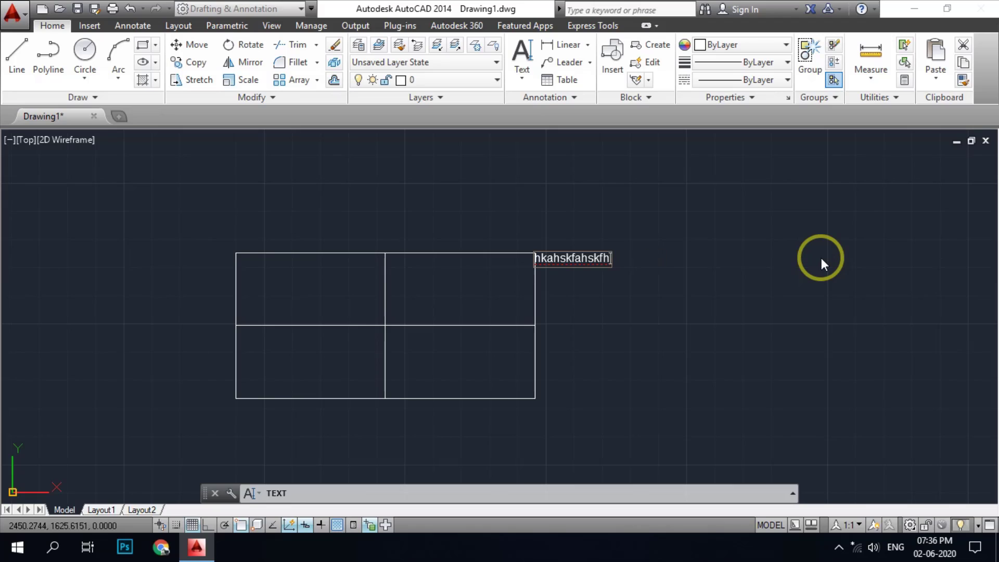
key(Return)
Start TC-justified single-line text at the midpoint of the rectangle's upper edge, with height 6 and rotation 0.
text(text)
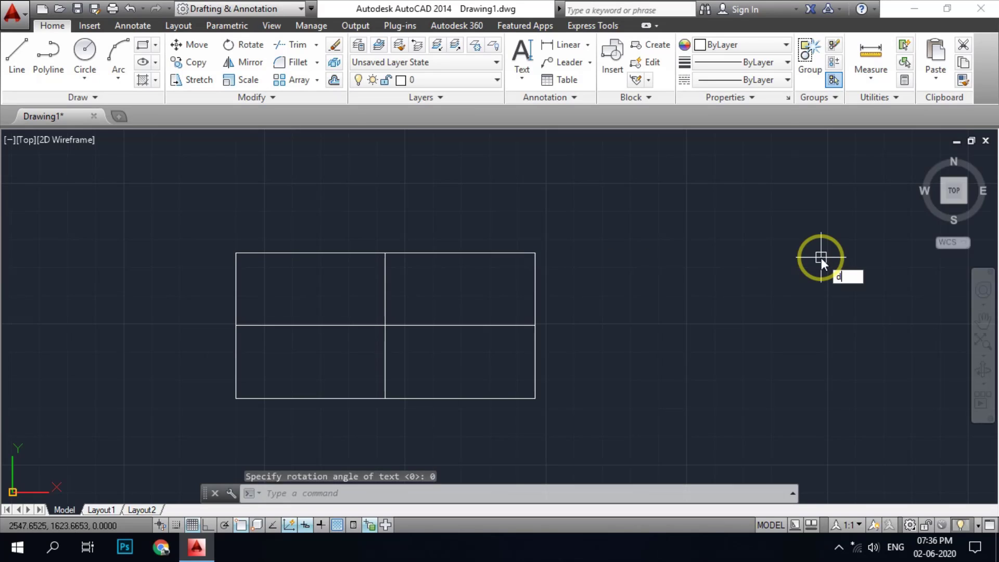
key(Return)
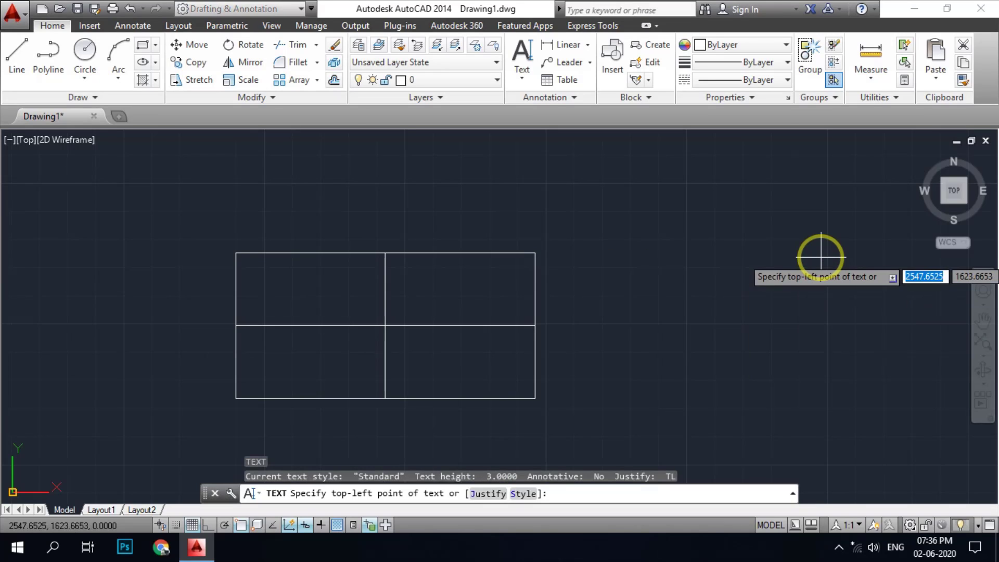
text(j)
key(Return)
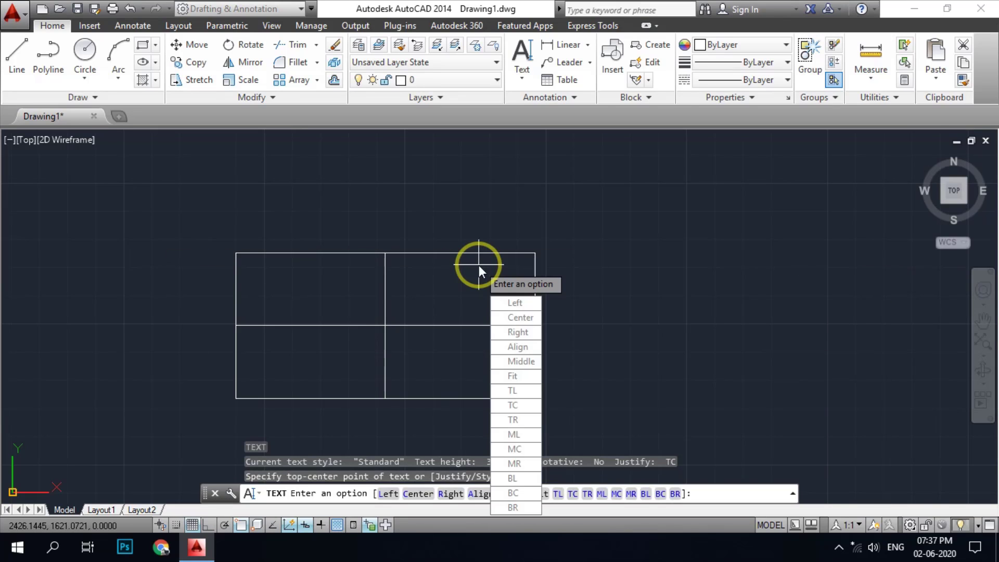
click(522, 411)
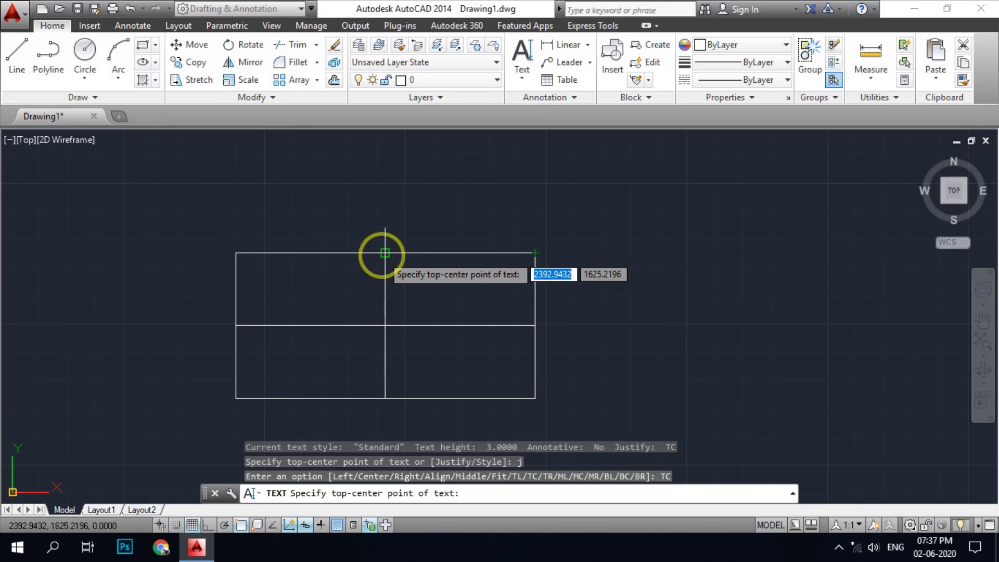
click(385, 254)
scroll(386, 255, up, 6)
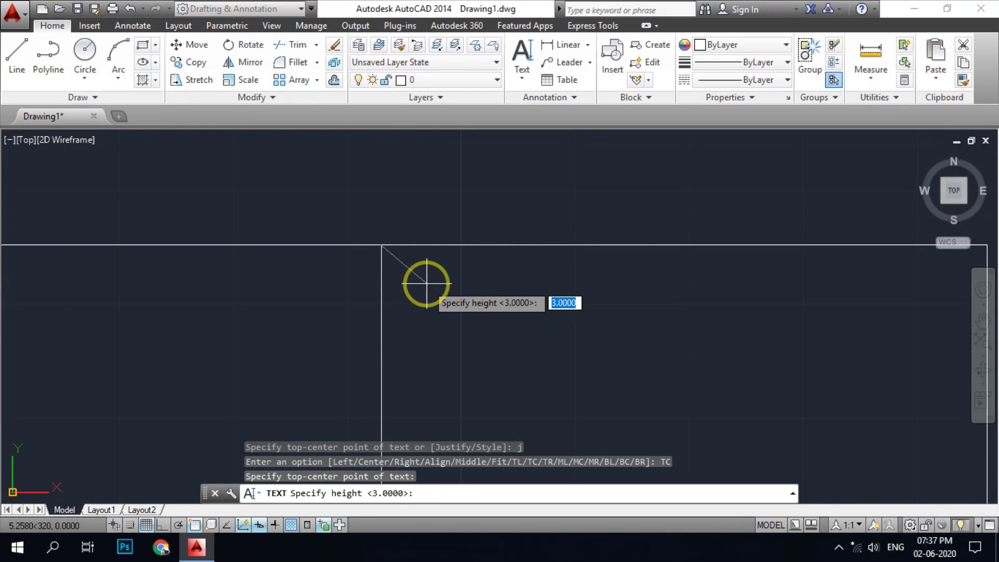
text(6)
key(Return)
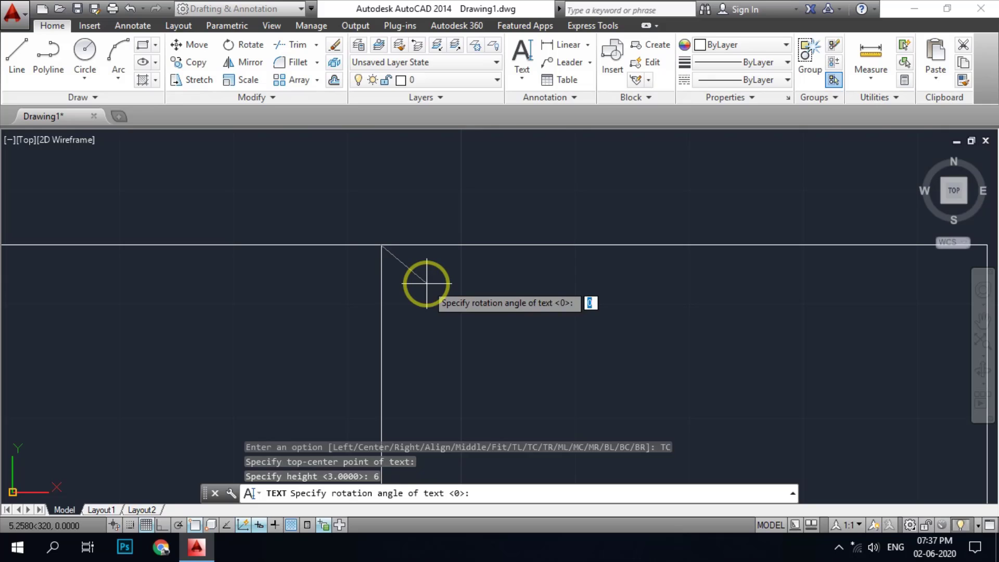
key(Return)
Enter "cjCBMBcmbmncm" as the TC-justified text and extend it with random letters.
text(cj)
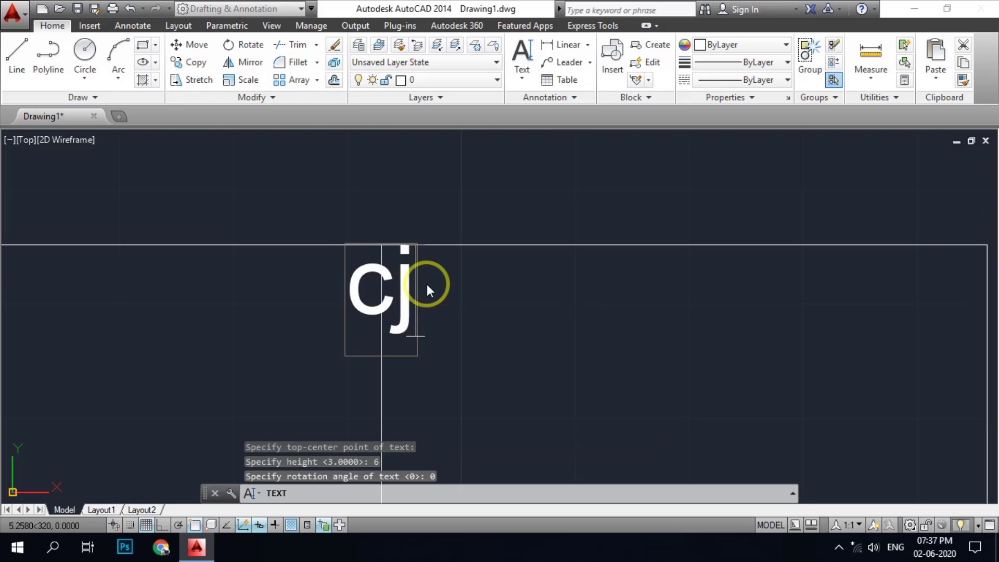
text(CBMBcmbmncm)
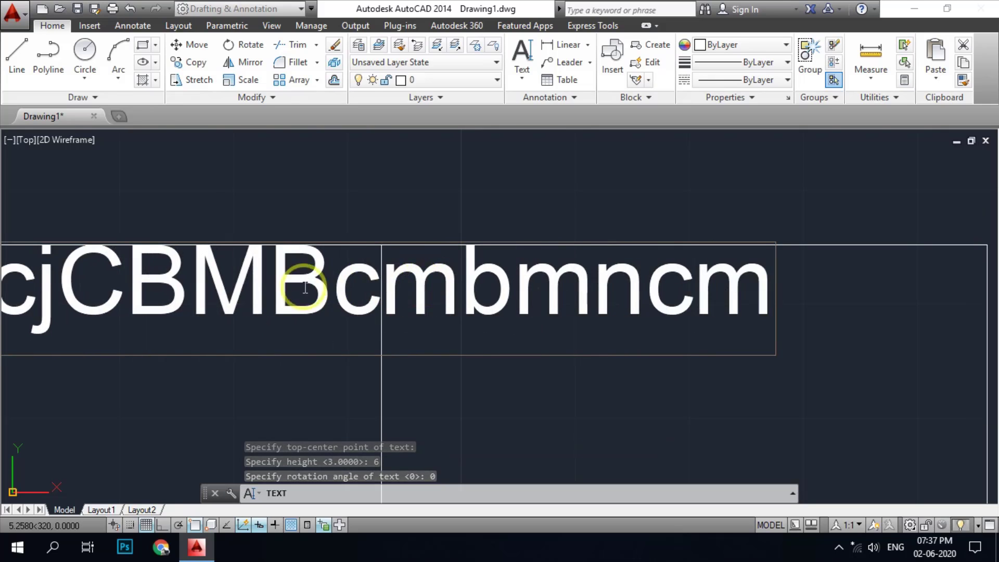
scroll(427, 289, down, 3)
scroll(419, 290, up, 3)
scroll(413, 290, down, 3)
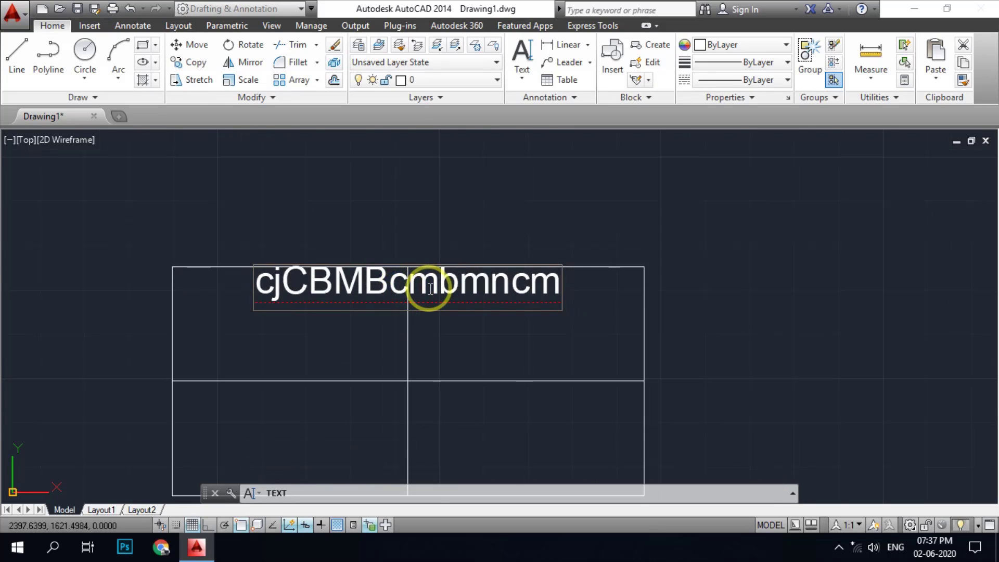
text(hdkhhsd)
text(khhkhkhkhkh)
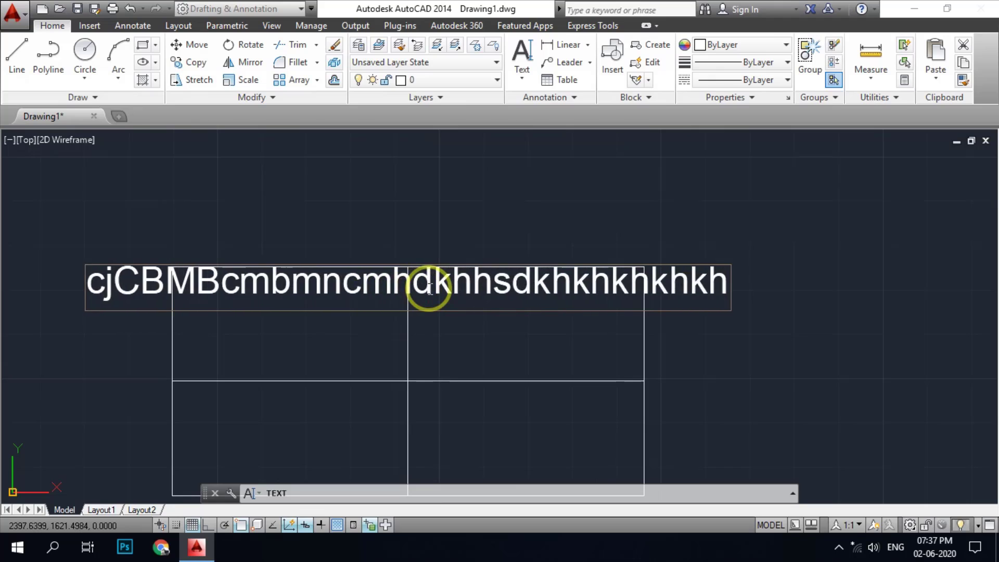
Delete characters from the end of the TC-justified text, and end the command without leaving any text.
key(BackSpace)
key(BackSpace)
key(BackSpace)
key(BackSpace)
key(BackSpace)
key(BackSpace)
key(BackSpace)
key(BackSpace)
key(BackSpace)
key(BackSpace)
key(BackSpace)
key(BackSpace)
key(BackSpace)
key(BackSpace)
key(BackSpace)
key(BackSpace)
key(BackSpace)
key(BackSpace)
key(BackSpace)
key(BackSpace)
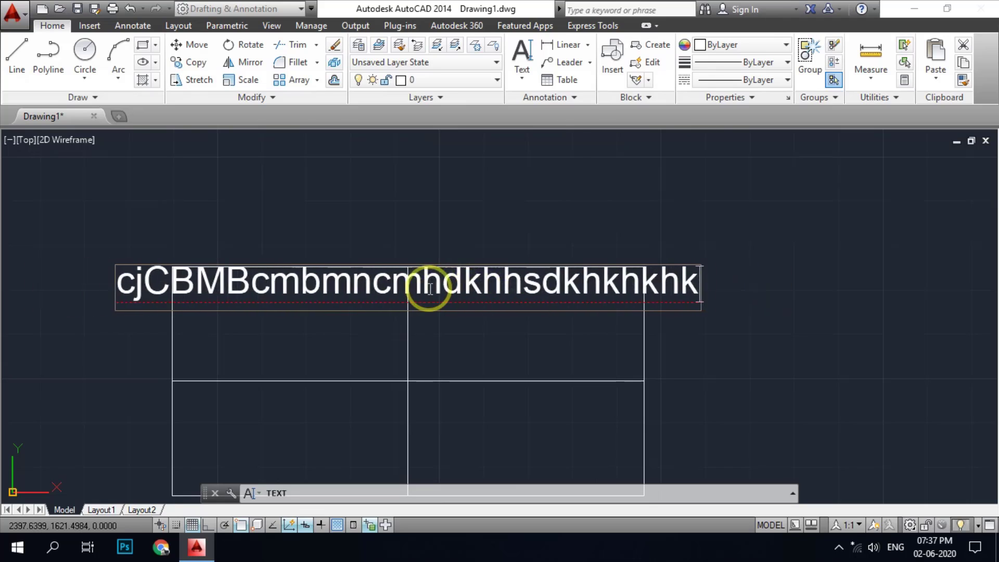
key(Return)
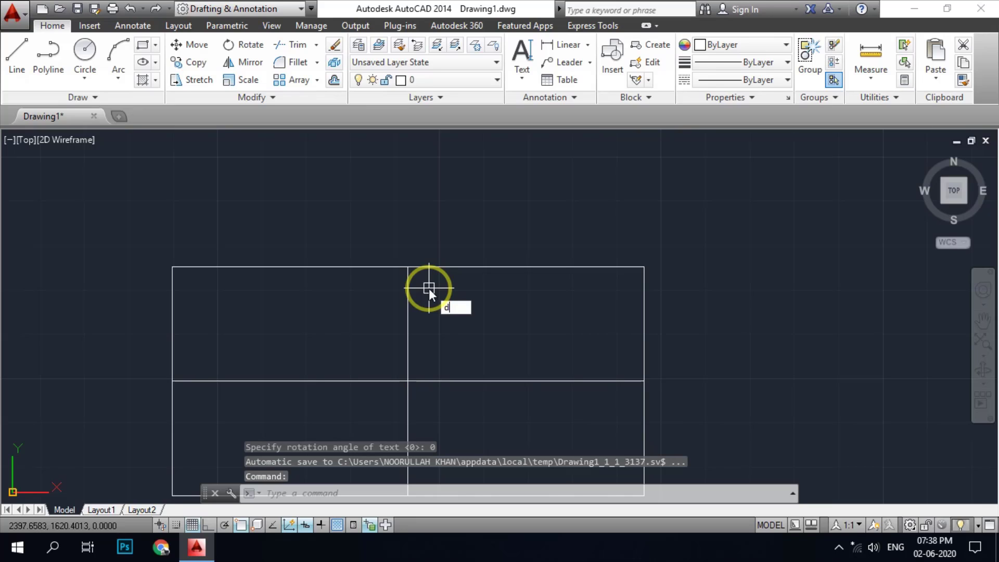
Start TR-justified single-line text at the midpoint of the rectangle's upper edge, with height 5 and rotation 0.
text(dt)
key(Return)
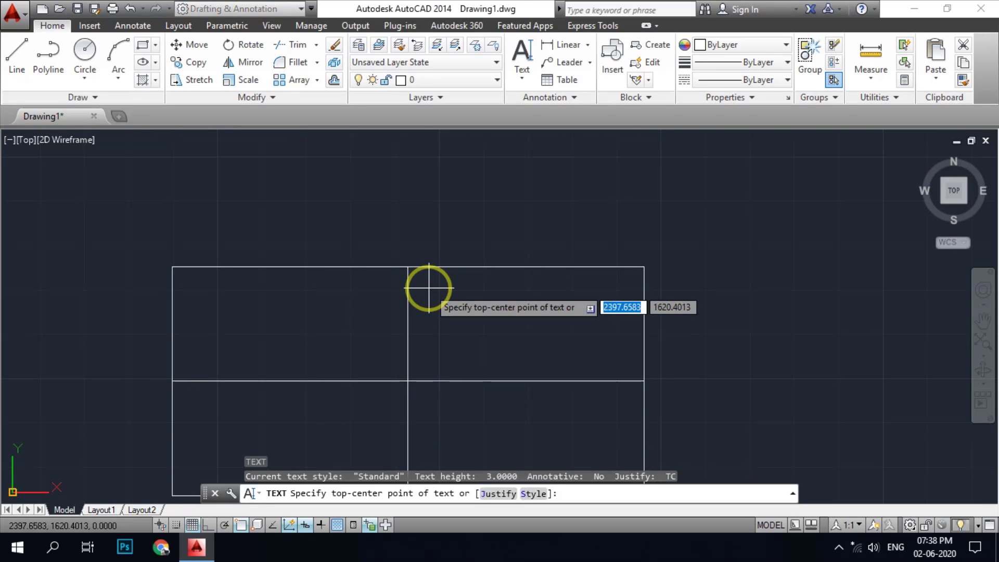
text(j)
key(Return)
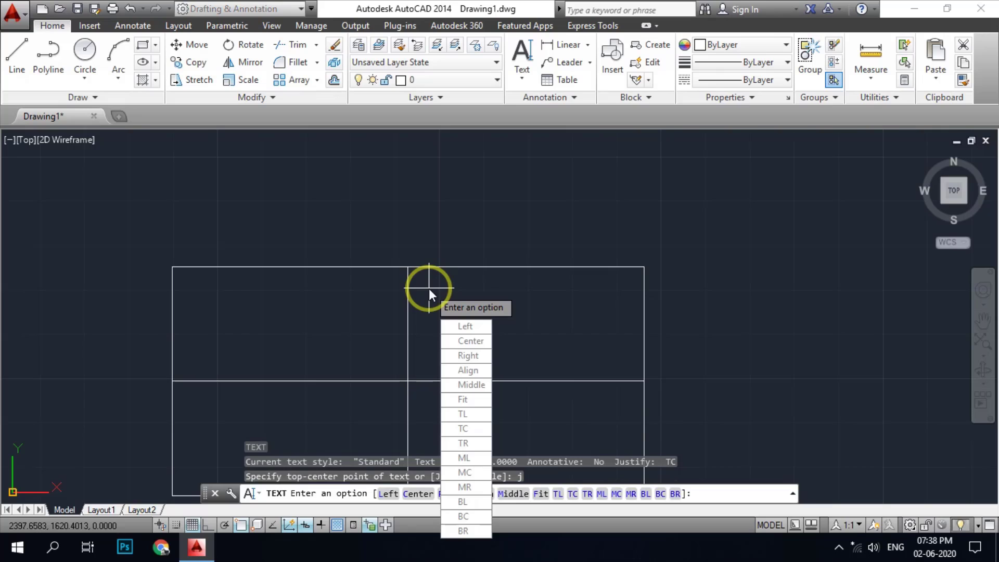
click(475, 445)
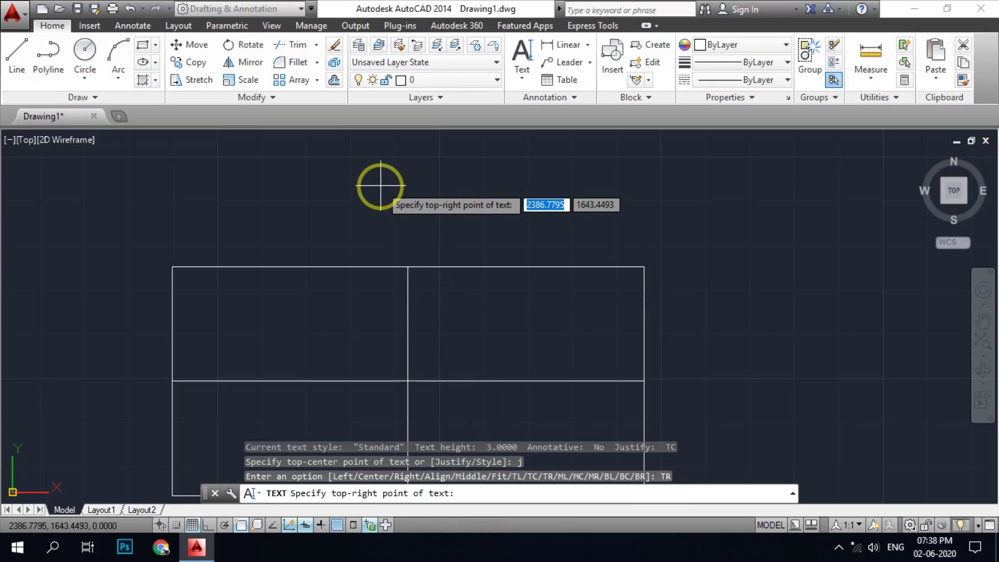
click(408, 267)
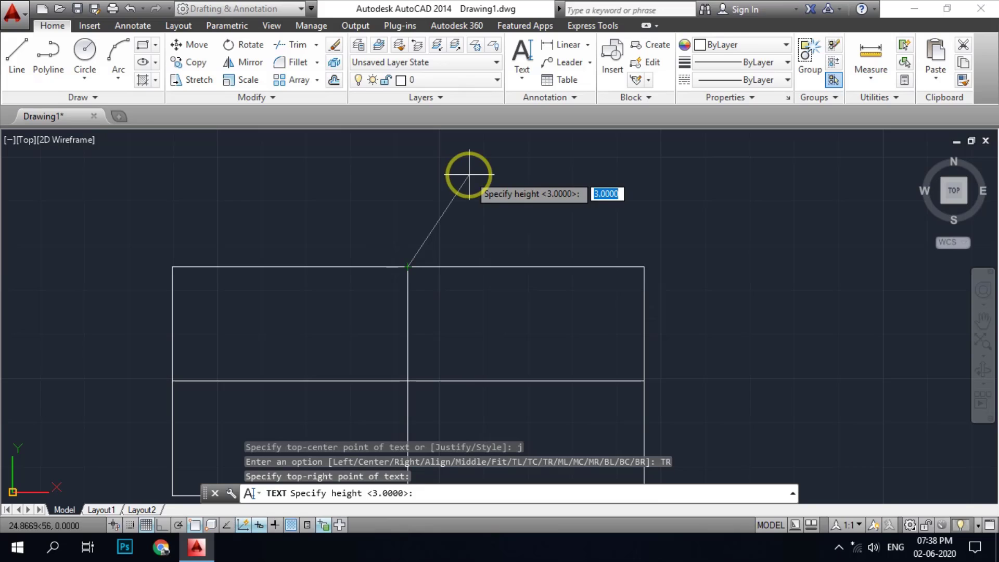
text(5)
key(Return)
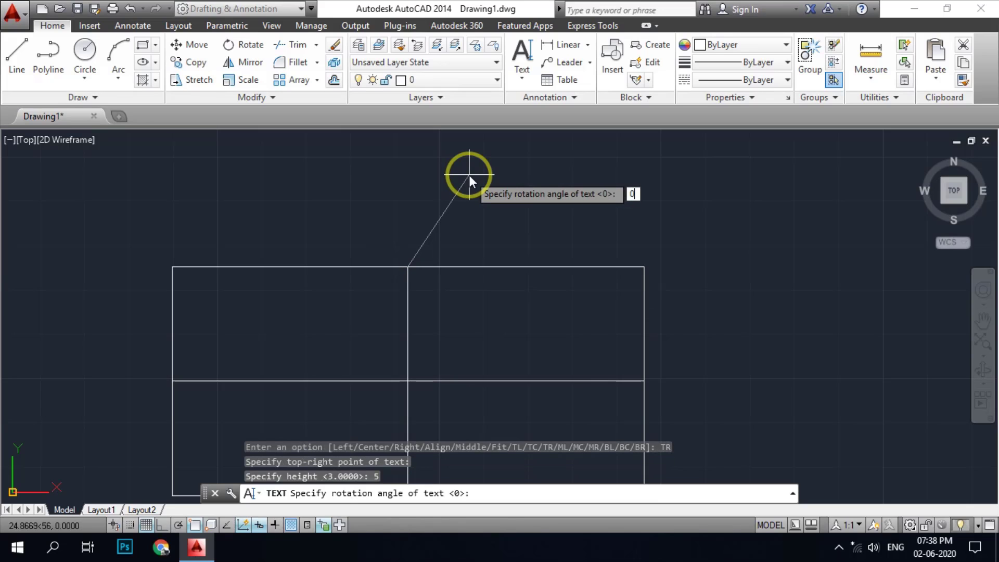
key(Return)
Enter "hkKCHkhhk" followed by more random letters as the TR-justified text, and cancel it.
text(hkKCHkhhk)
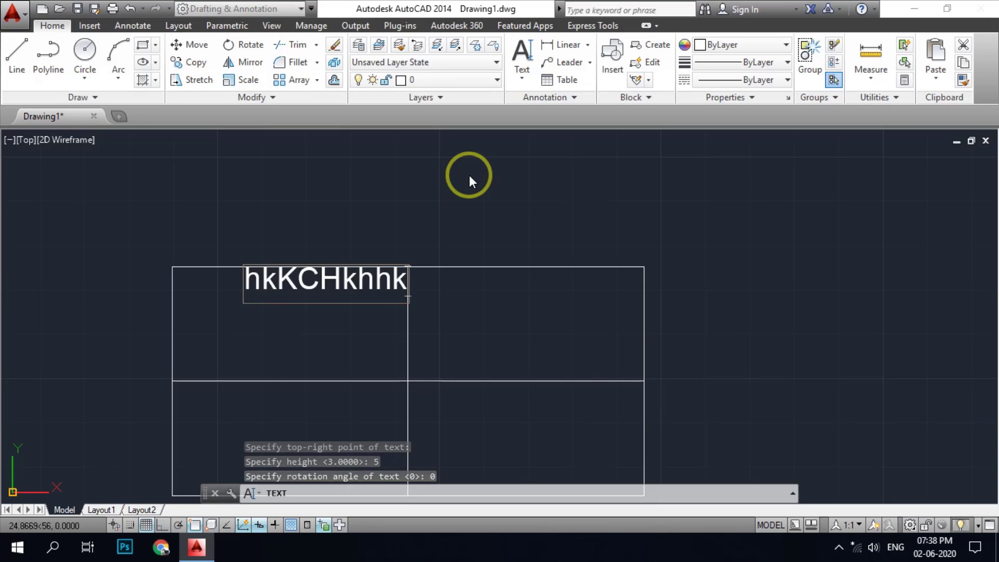
text(jdjajajlajldjaljdlajdlj)
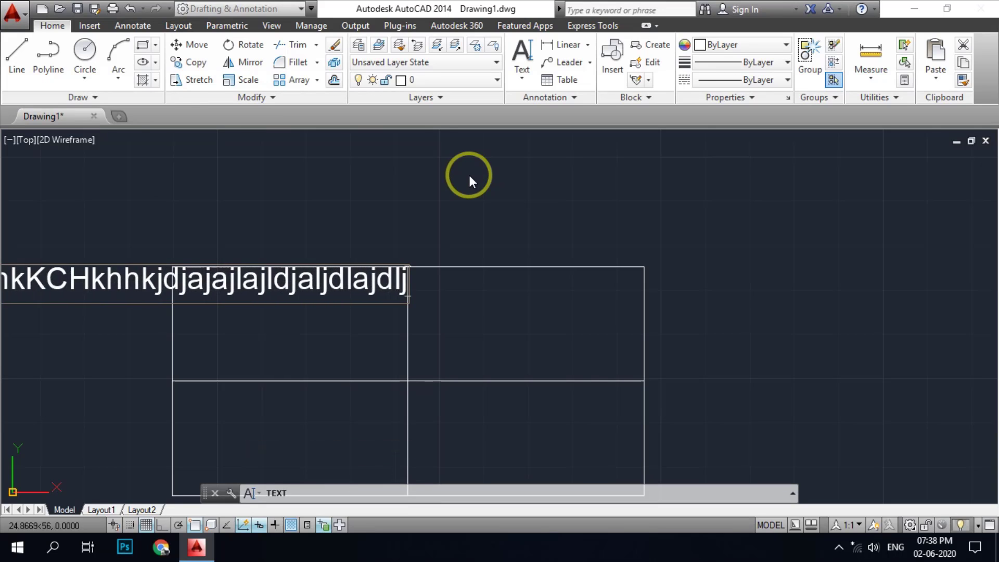
key(Escape)
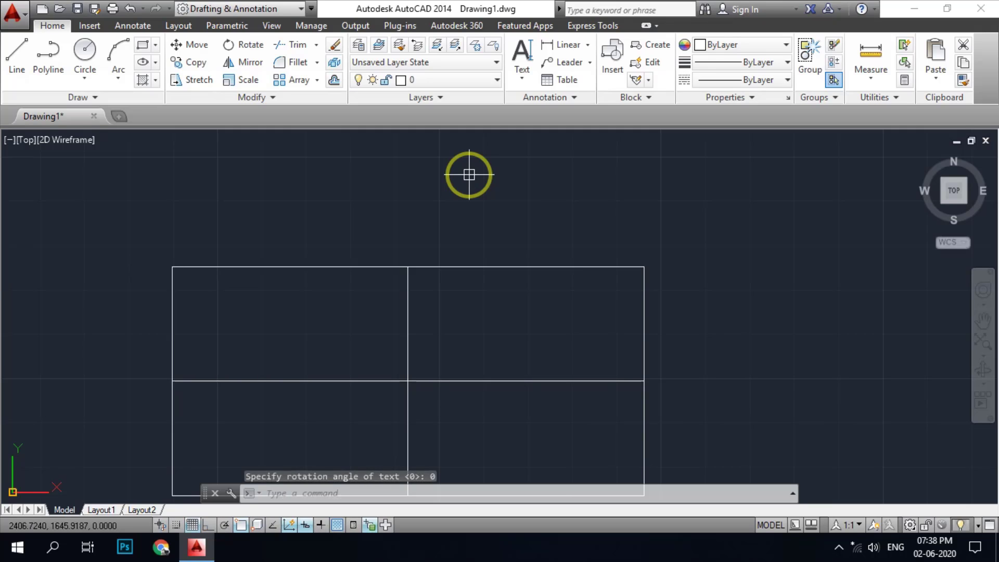
Start ML-justified single-line text at the intersection of the rectangle's two dividing lines, with height 5 and rotation 0.
text(dt)
key(Return)
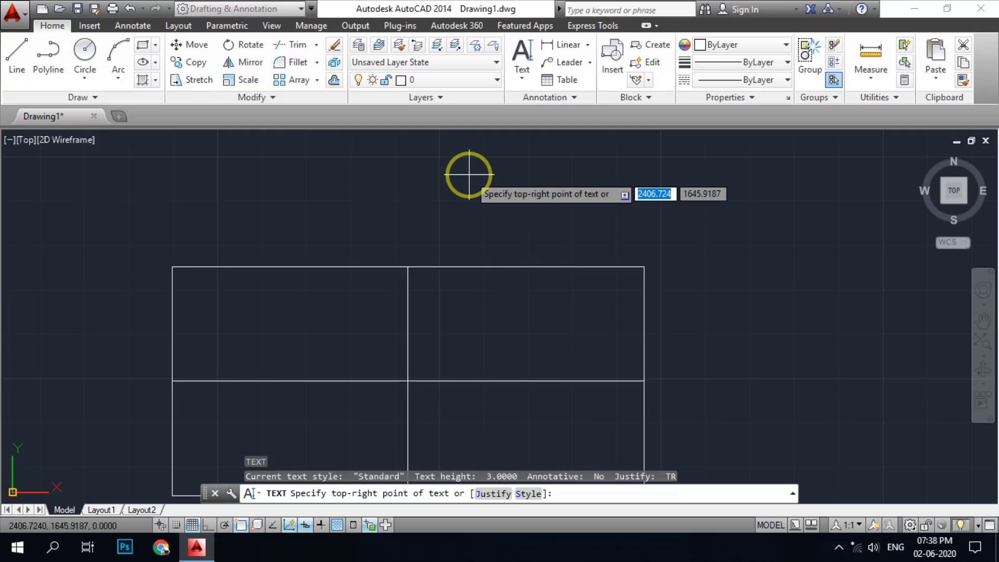
text(j)
key(Return)
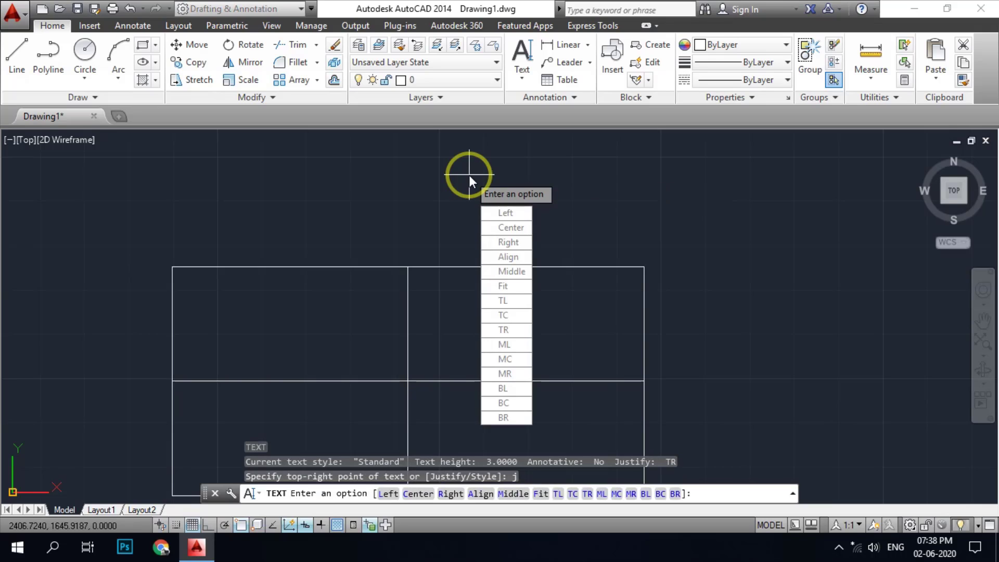
click(511, 352)
scroll(469, 198, down, 3)
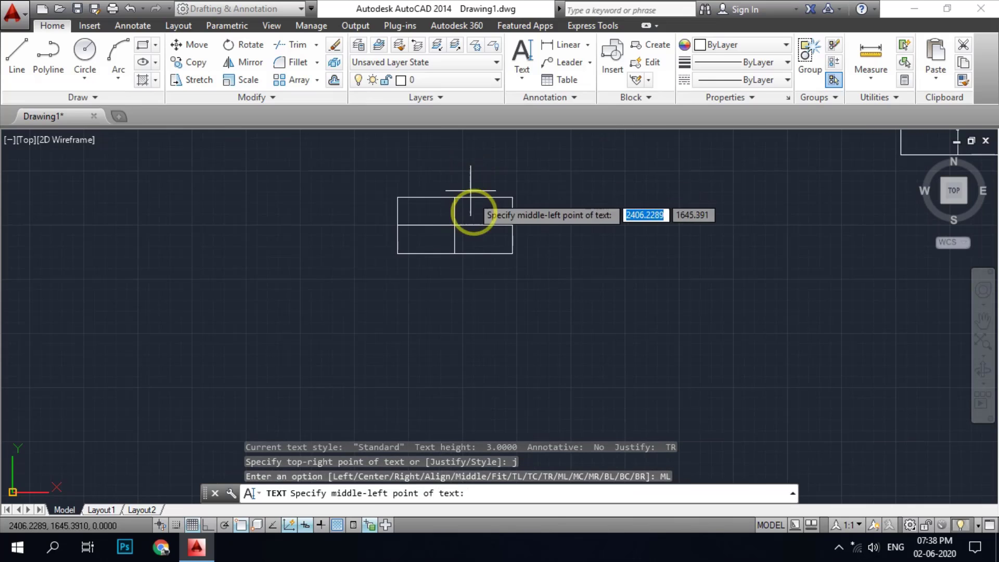
scroll(458, 218, up, 3)
scroll(442, 224, up, 3)
scroll(446, 261, down, 3)
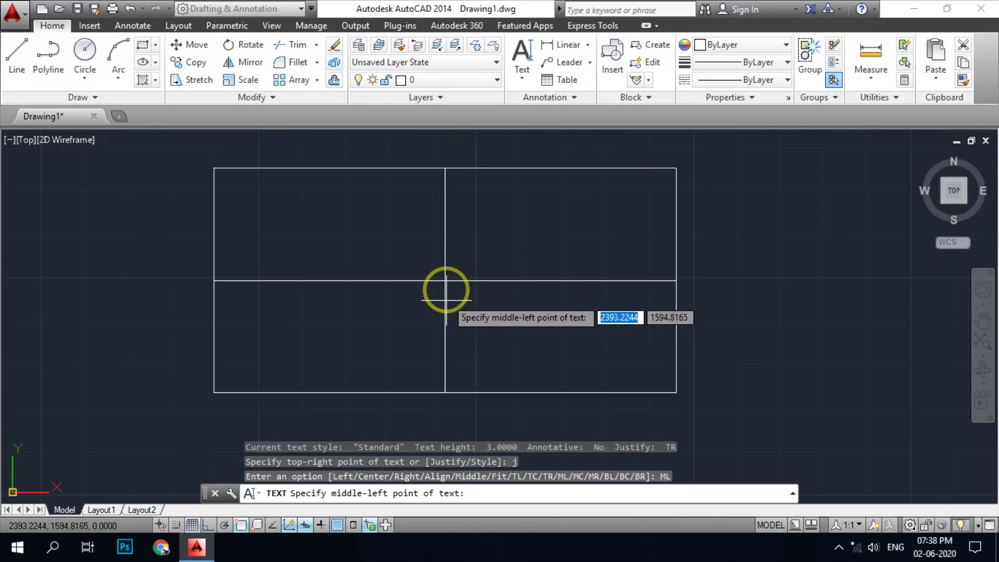
click(445, 281)
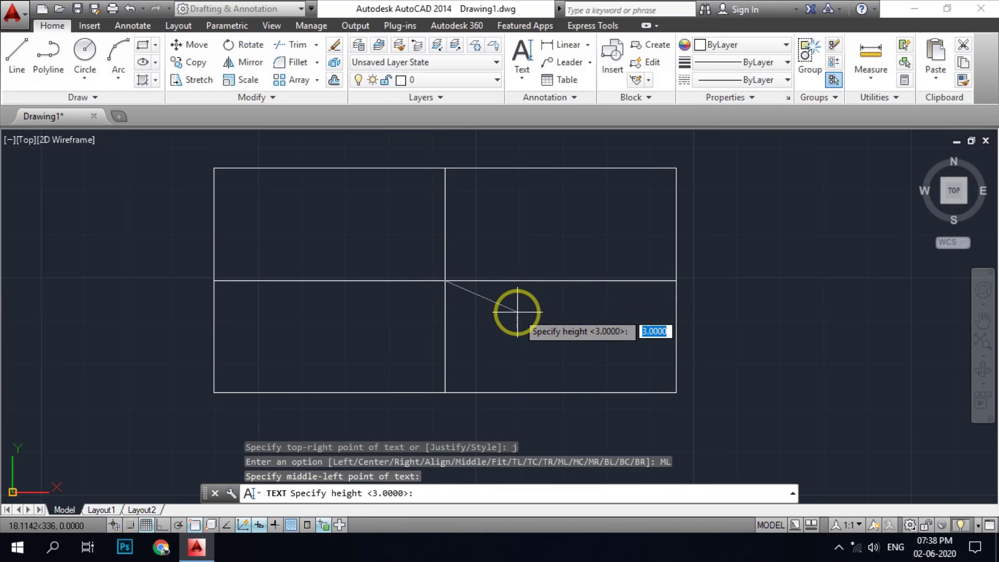
text(5)
key(Return)
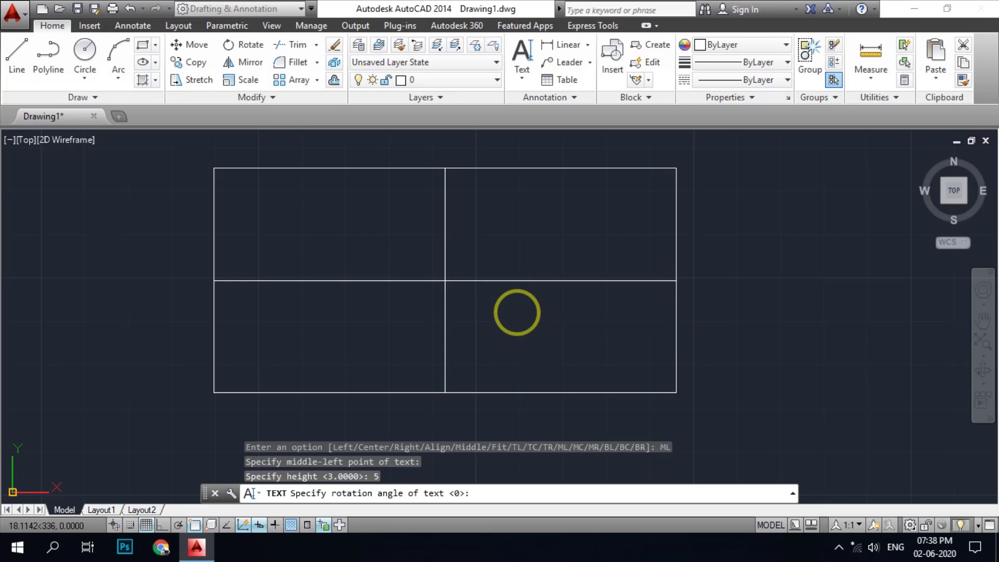
key(Return)
Enter "bjsjhjdhahahkhdakh" plus more random letters as the ML-justified text, and erase it all to end the command without text.
text(bjsjhjdhahahkhdakh)
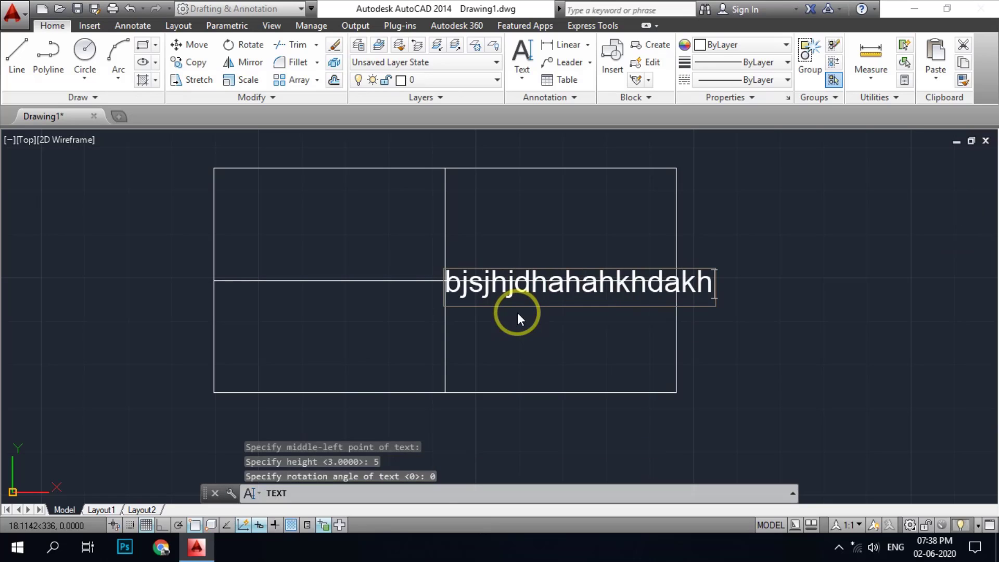
text(khkhkhkhhkhkhk)
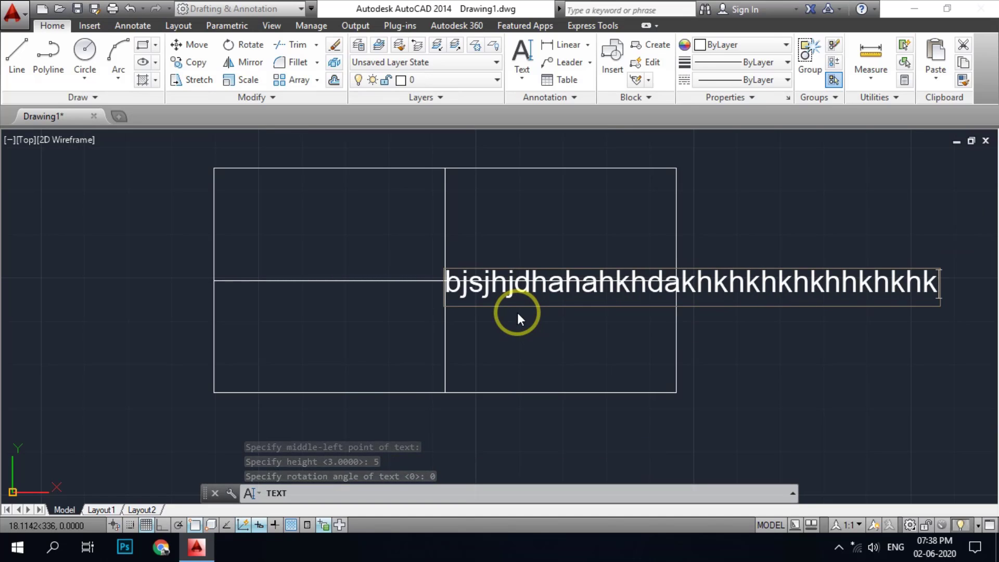
key(BackSpace)
key(BackSpace)
key(BackSpace)
key(BackSpace)
key(BackSpace)
key(BackSpace)
key(BackSpace)
key(BackSpace)
key(BackSpace)
key(BackSpace)
key(BackSpace)
key(BackSpace)
key(BackSpace)
key(BackSpace)
key(BackSpace)
key(BackSpace)
key(BackSpace)
key(BackSpace)
key(BackSpace)
key(BackSpace)
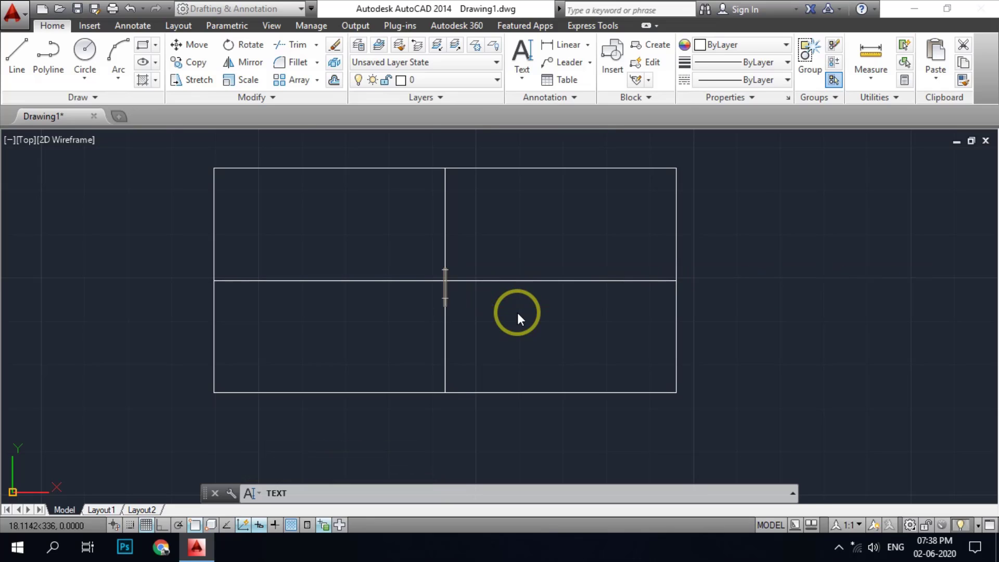
key(Return)
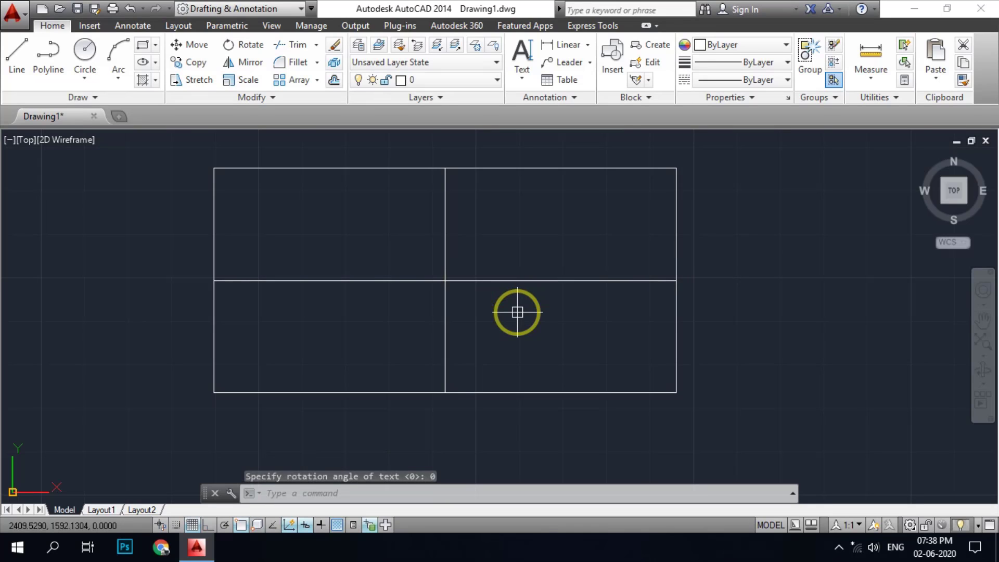
Start MC-justified single-line text at the intersection of the rectangle's dividing lines, with height 9 and rotation 0.
text(dt)
key(Return)
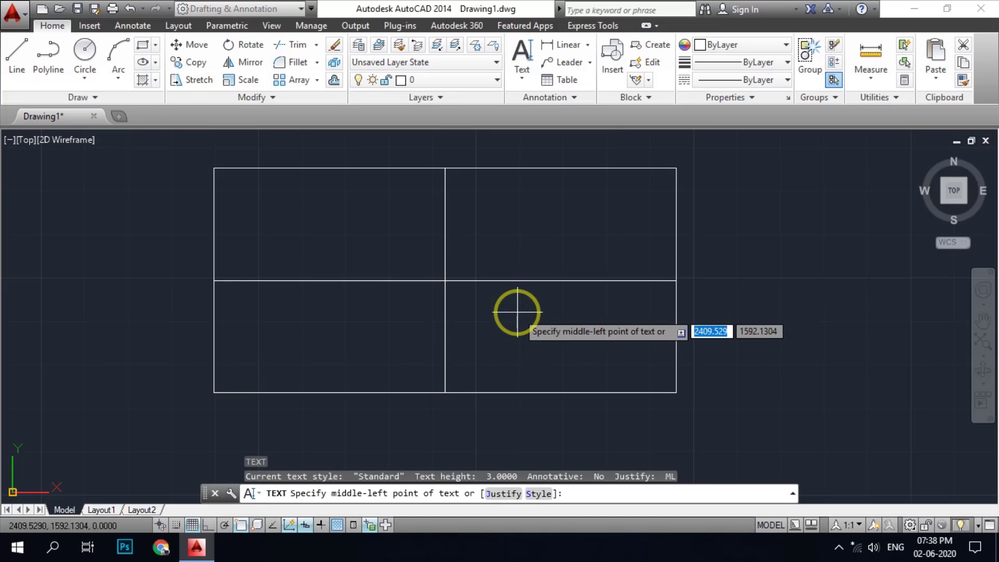
text(j)
key(Return)
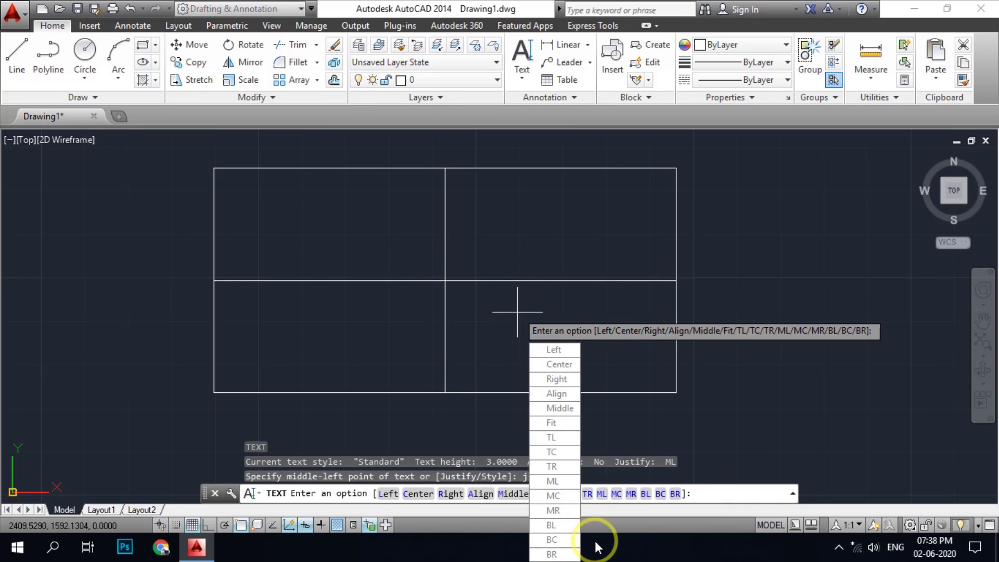
click(555, 497)
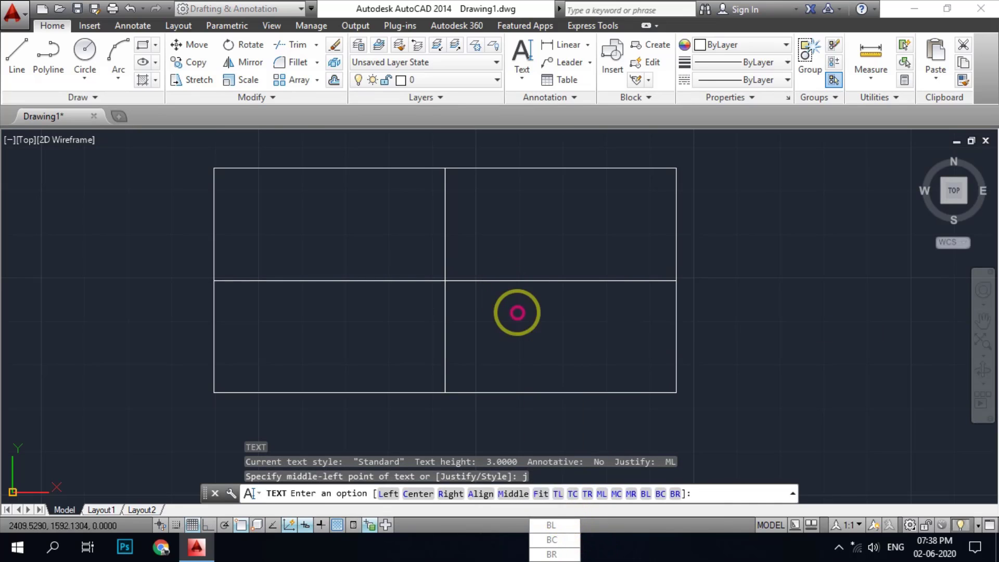
scroll(460, 281, up, 2)
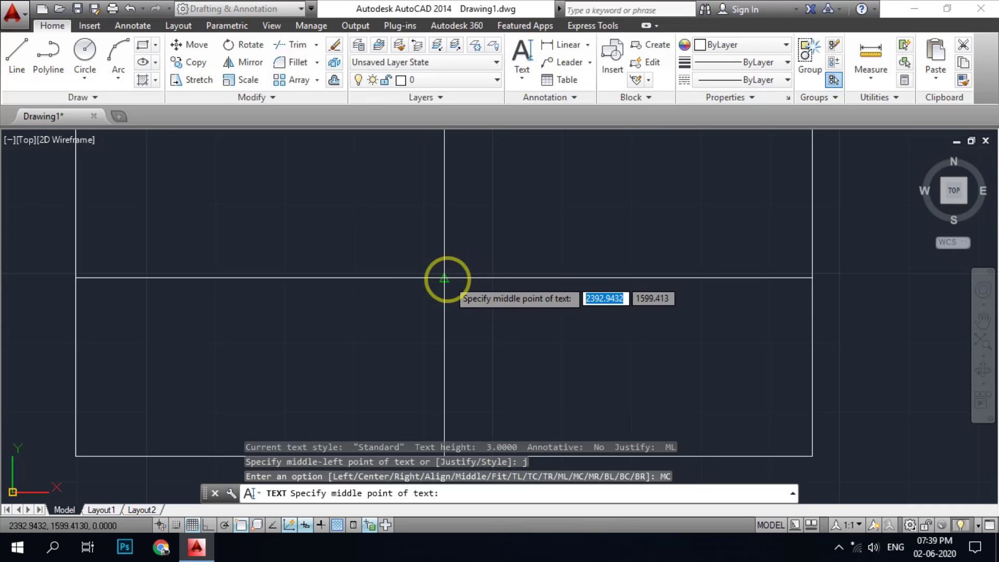
click(445, 278)
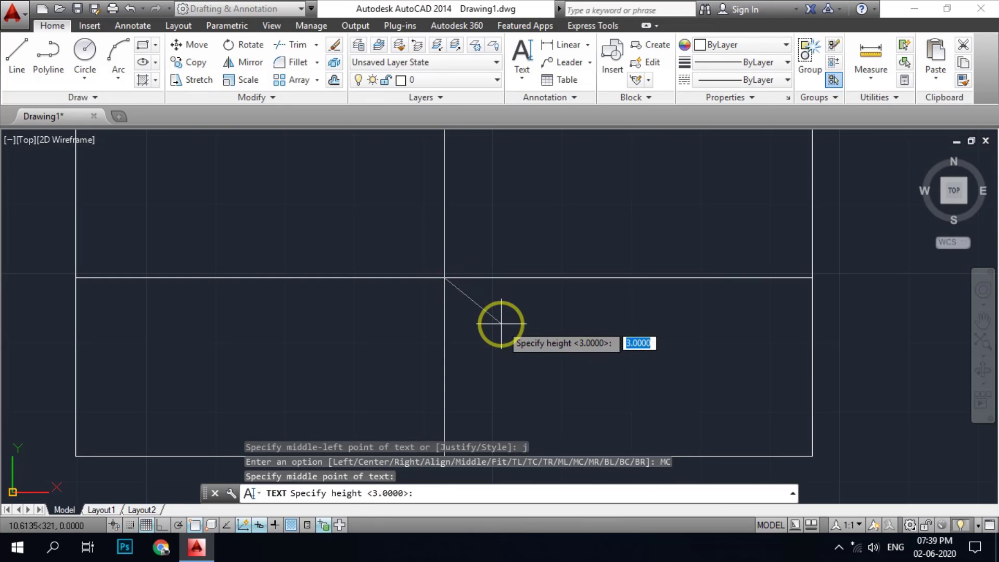
text(9)
key(Return)
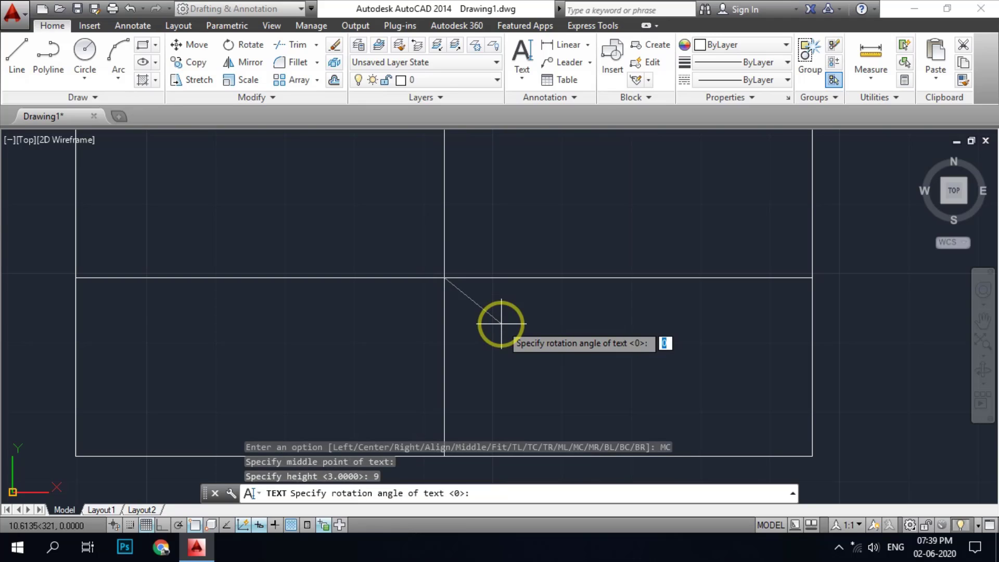
text(0)
key(Return)
Enter "nvmnvbmbmbmb" as the MC-justified text, check its placement around the centre point, and extend it with more random letters.
text(nvmnvbmbmbmb)
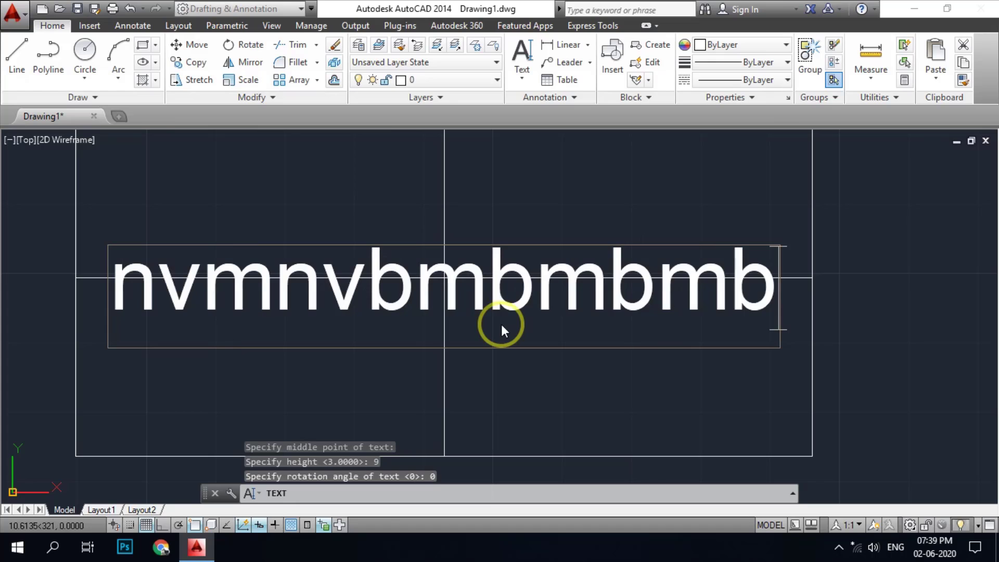
scroll(502, 325, down, 6)
scroll(446, 270, up, 2)
scroll(447, 270, up, 3)
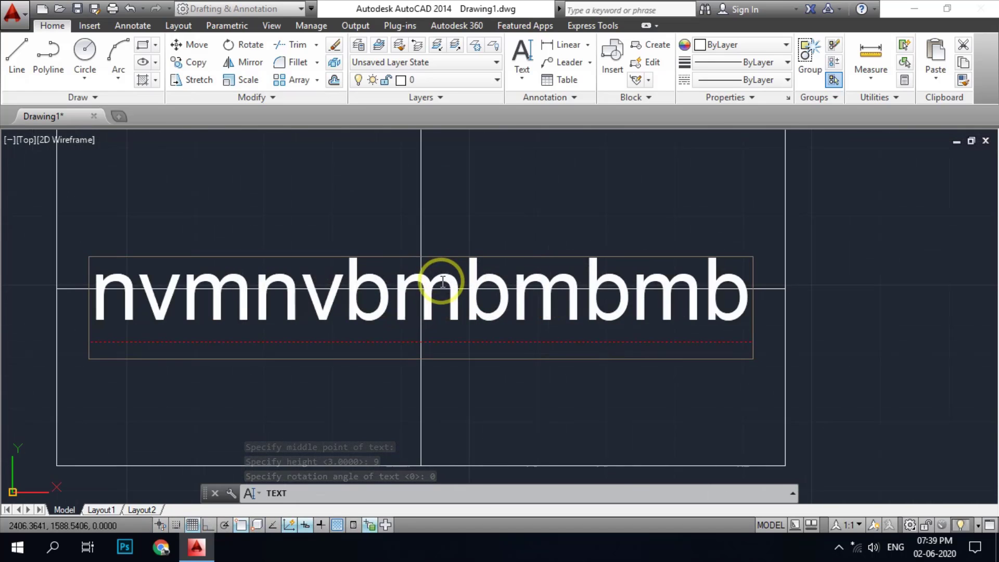
scroll(402, 292, down, 1)
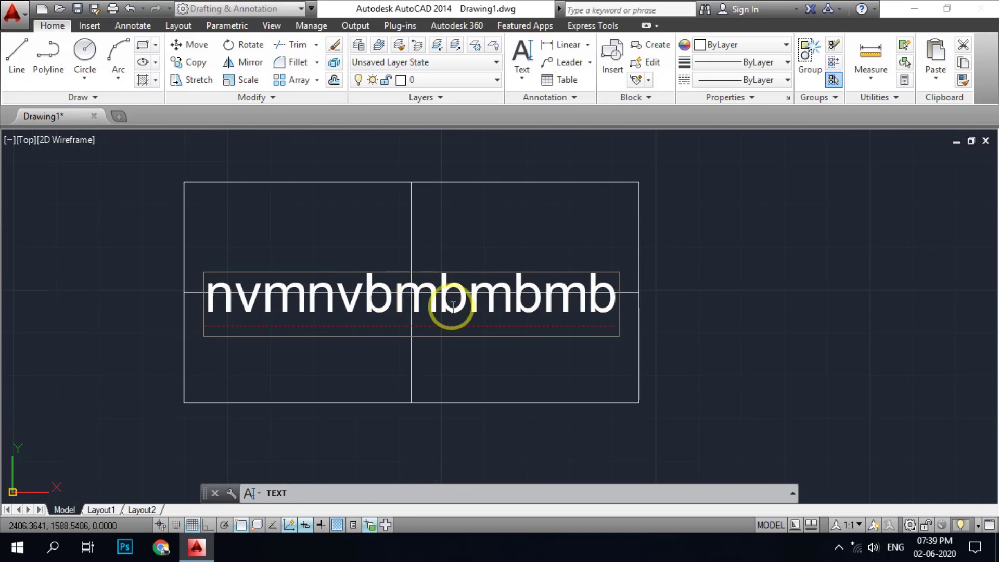
text(hskhkhkhkhkhkh)
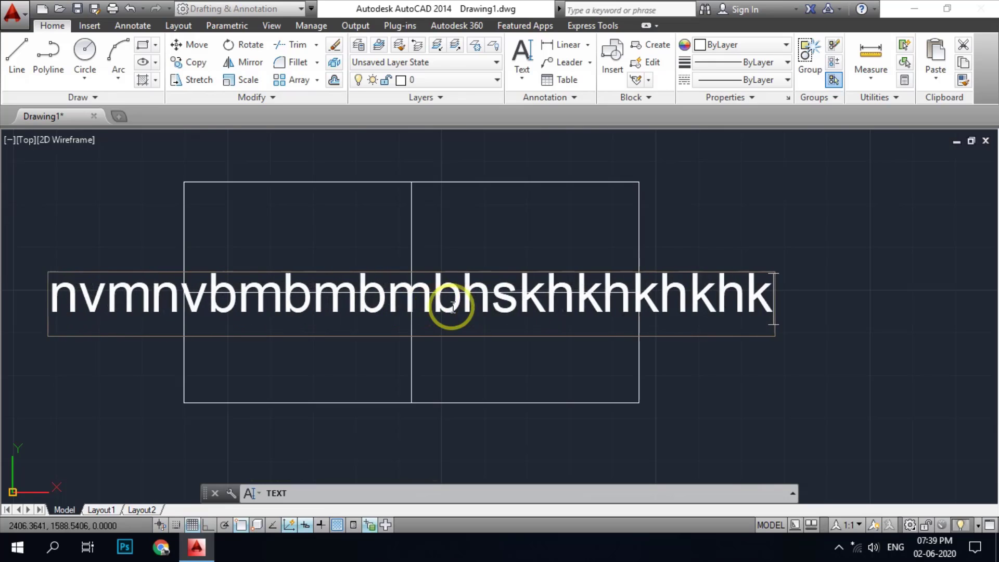
Delete characters from the end of the MC-justified text, and cancel the command without leaving any text.
key(BackSpace)
key(BackSpace)
key(BackSpace)
key(BackSpace)
key(BackSpace)
key(BackSpace)
key(BackSpace)
key(BackSpace)
key(BackSpace)
key(BackSpace)
key(BackSpace)
key(BackSpace)
key(BackSpace)
key(BackSpace)
key(BackSpace)
key(BackSpace)
key(BackSpace)
key(BackSpace)
key(BackSpace)
key(BackSpace)
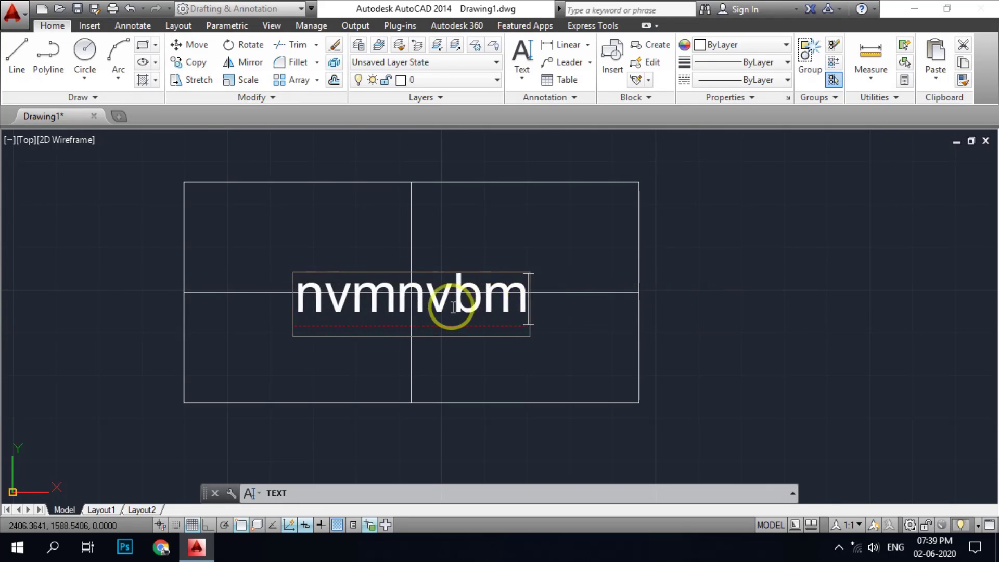
key(Escape)
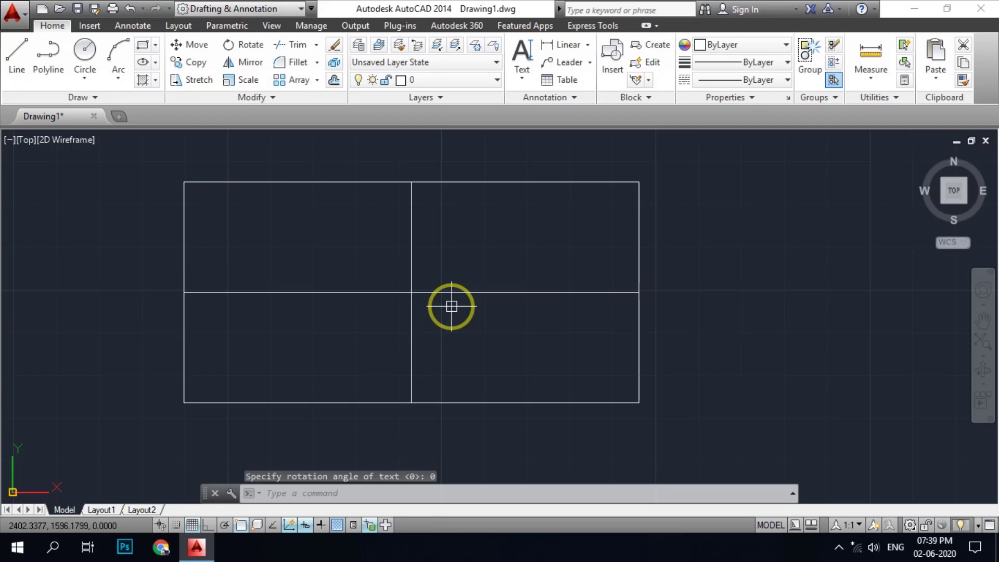
Start MR-justified single-line text at the rectangle's centre, with height 6 and rotation 0.
text(dt)
key(Return)
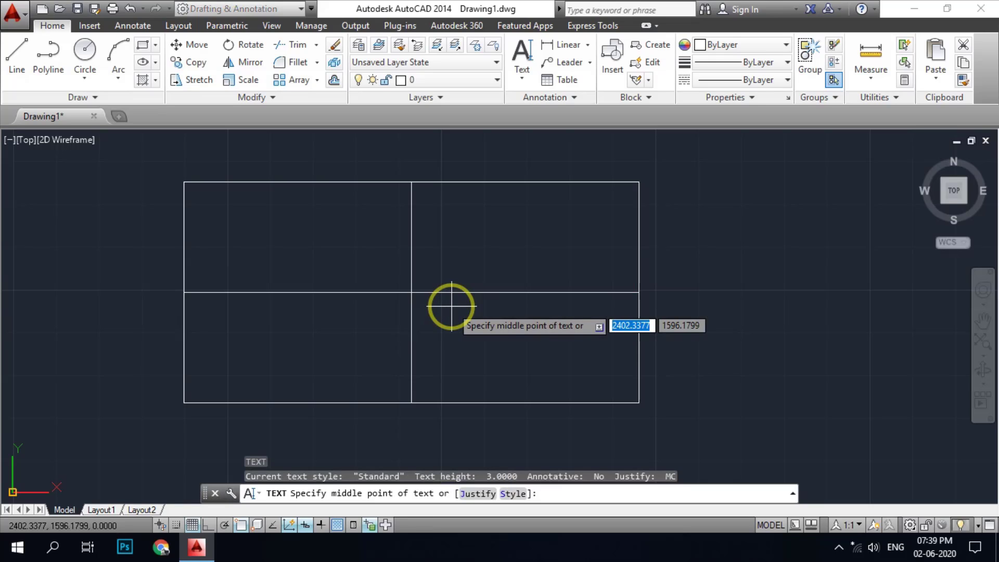
text(j)
key(Return)
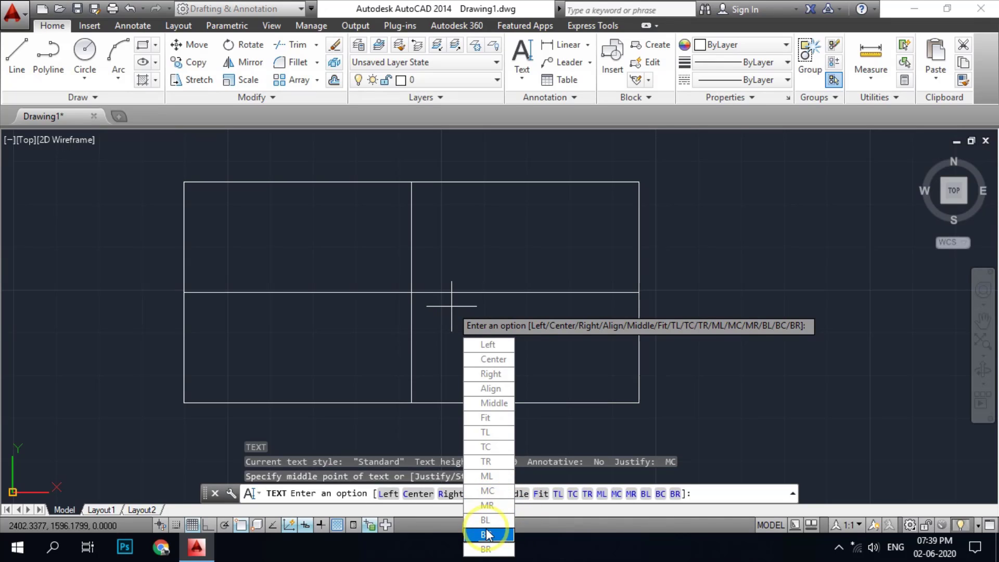
click(488, 506)
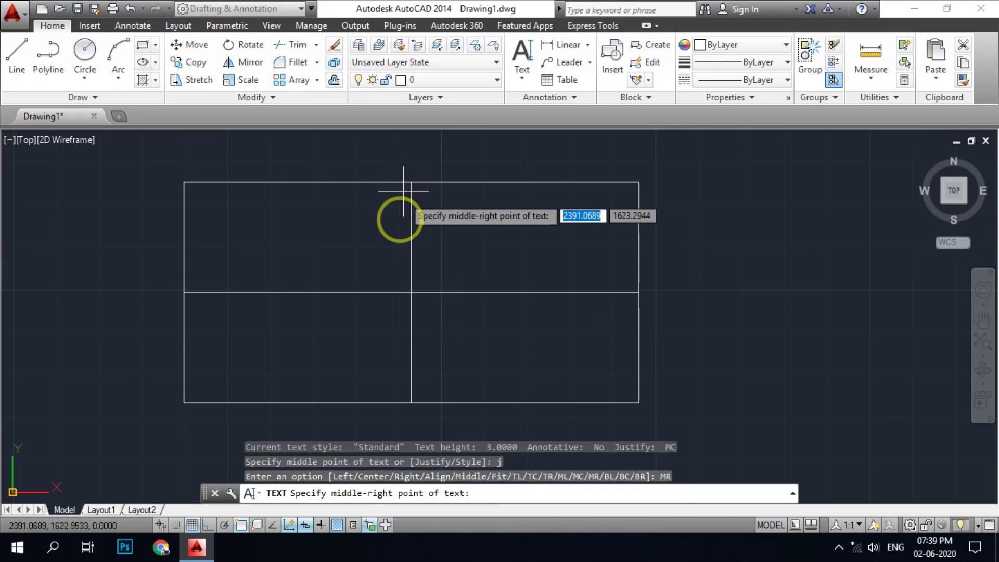
click(411, 295)
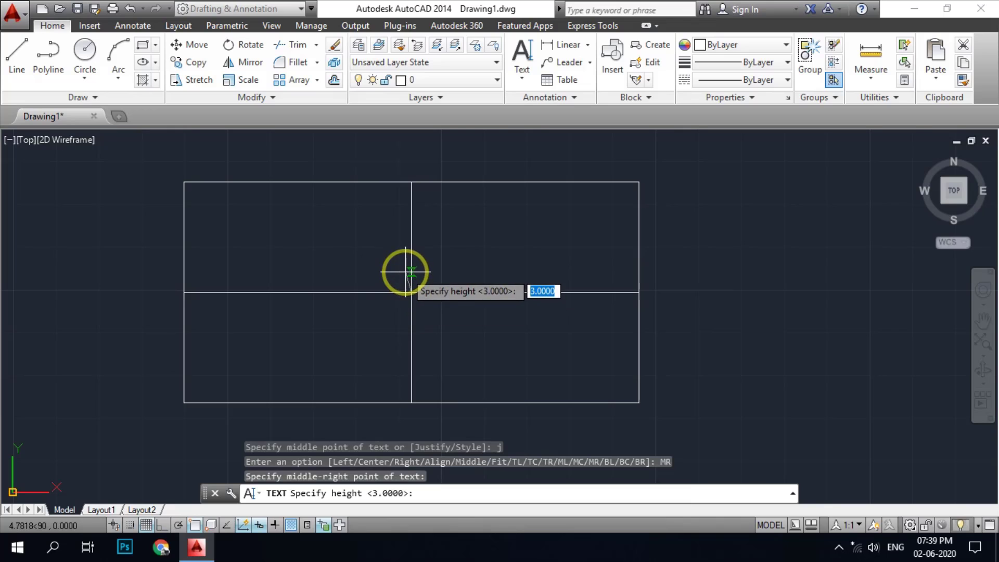
text(6)
key(Return)
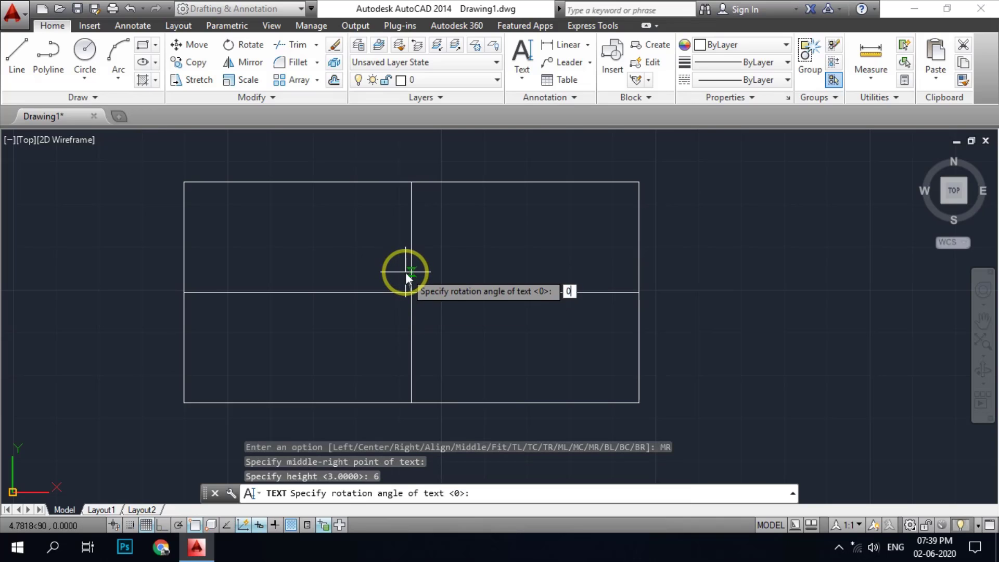
text(0)
key(Return)
Enter "hkhkhk" followed by more repeated letters as the MR-justified text, and cancel it.
text(hkhkhk)
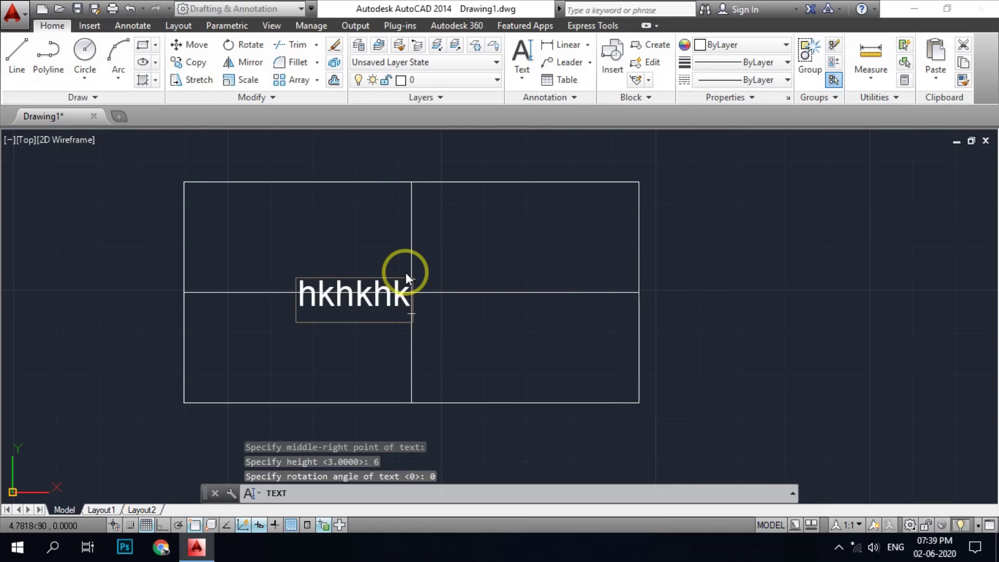
text(hkhkhkhkhkk)
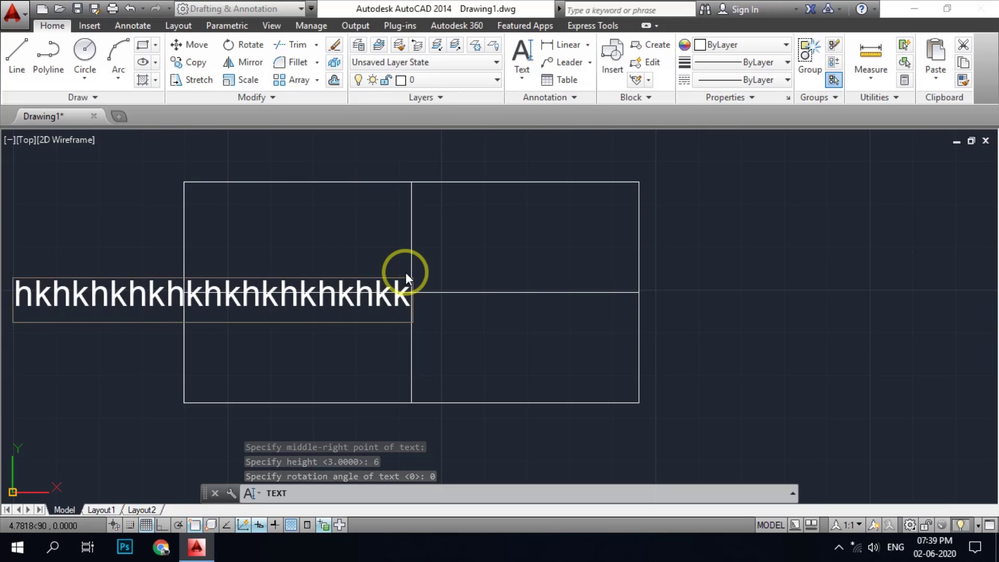
key(Escape)
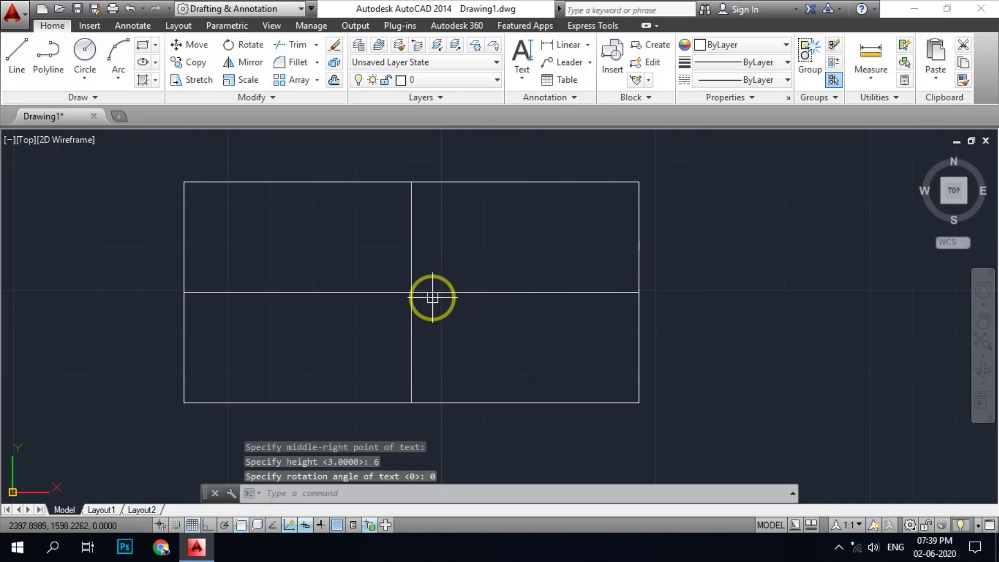
Start BL-justified single-line text with its bottom-left point at the rectangle's lower-left corner.
text(dt)
key(Return)
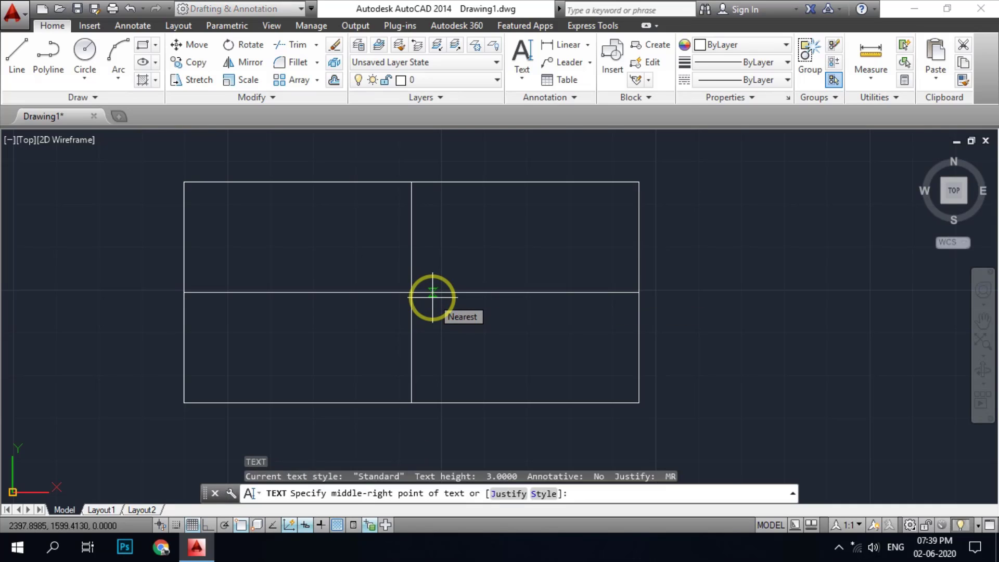
text(j)
key(Return)
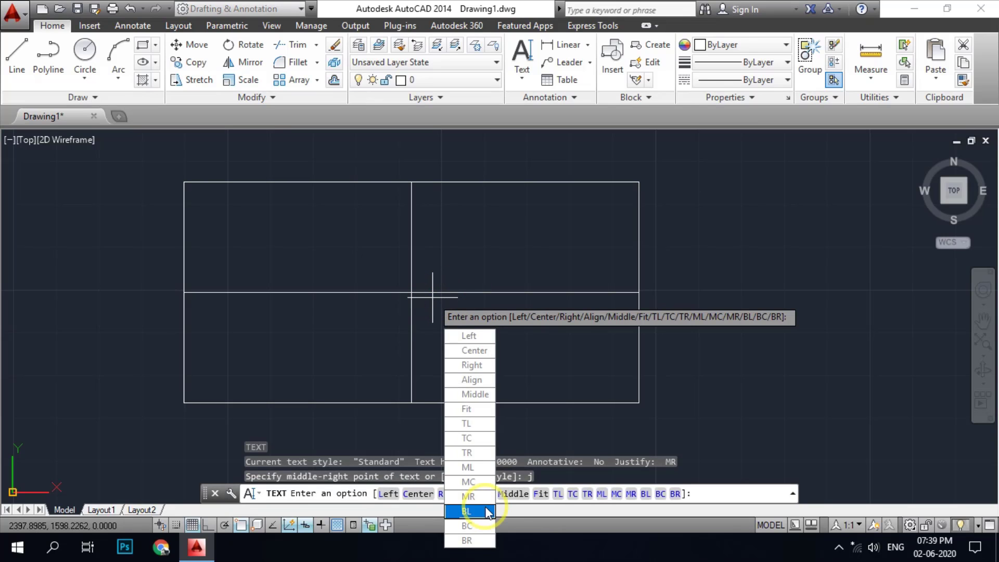
click(487, 512)
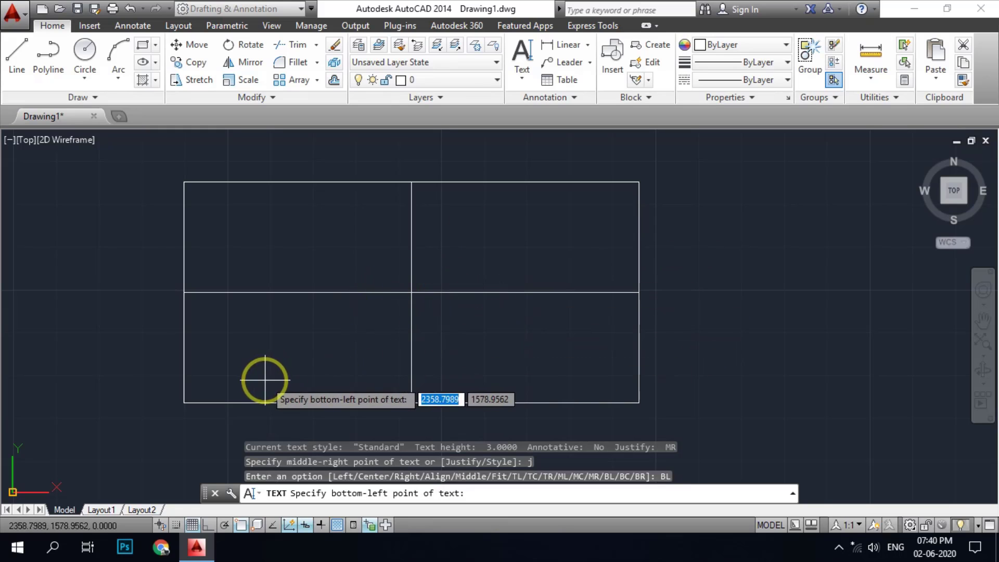
scroll(407, 386, down, 4)
scroll(411, 396, up, 4)
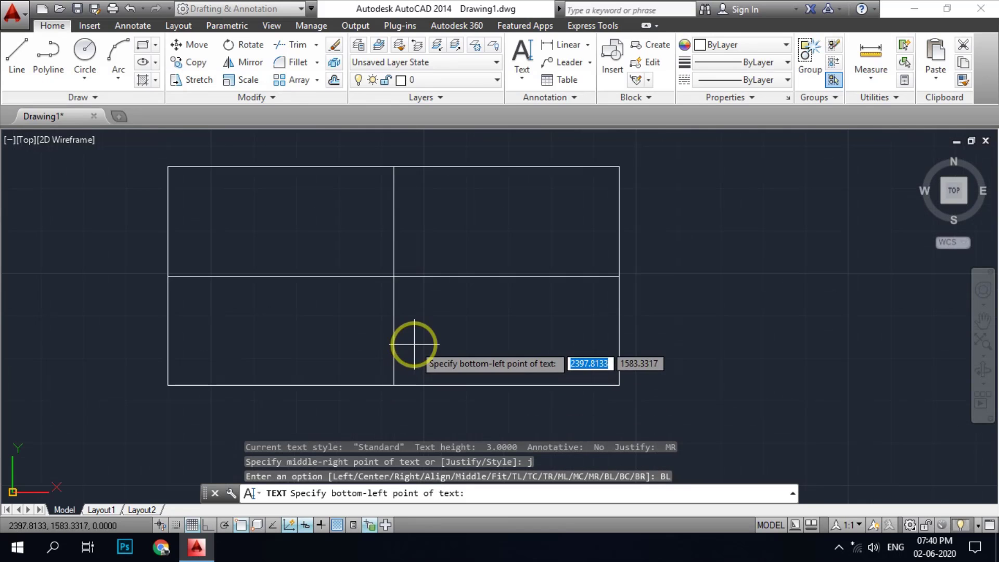
click(169, 386)
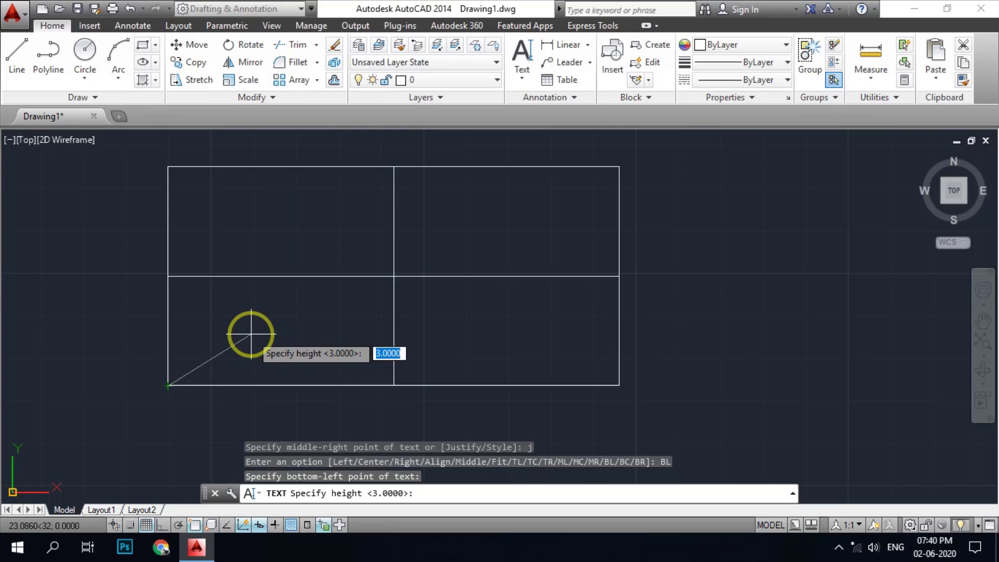
Set the BL-justified text's height to 6 and rotation to 0, and enter "hjshkfhah" followed by more random letters running beyond the rectangle.
text(6)
key(Return)
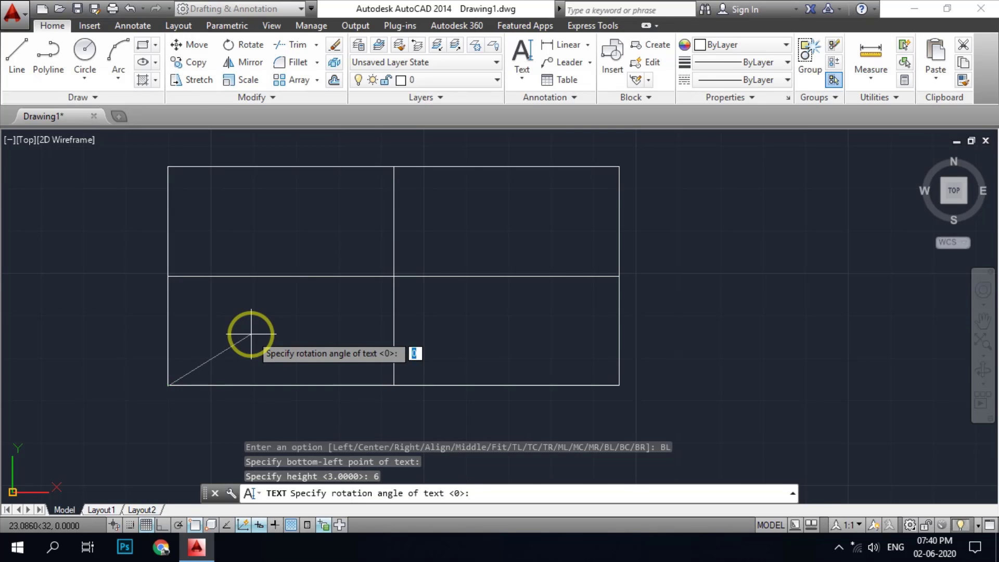
key(Return)
text(hjshkfhah)
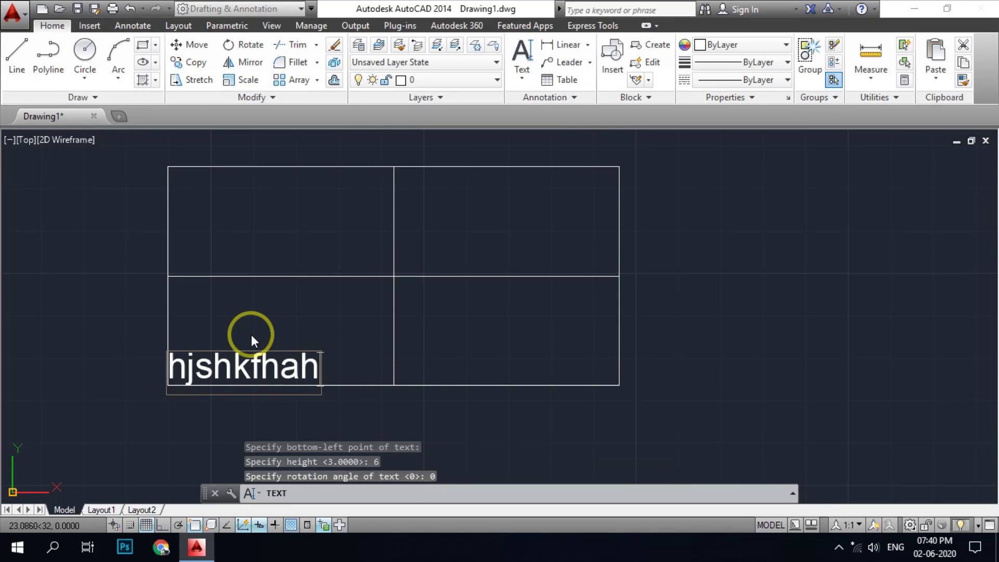
text(ahkhkhhkkhkhk)
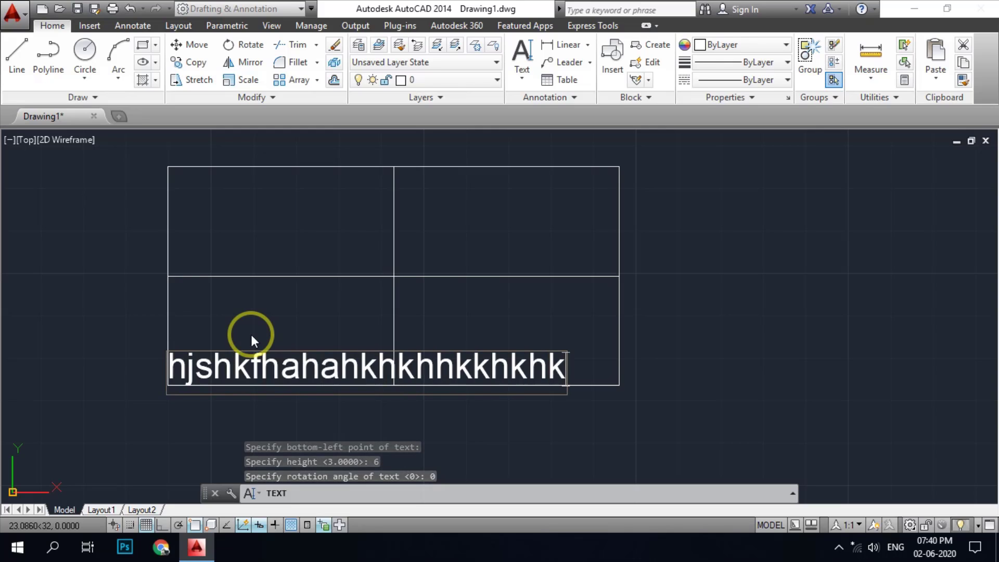
text(hkhkhkhkhkhk)
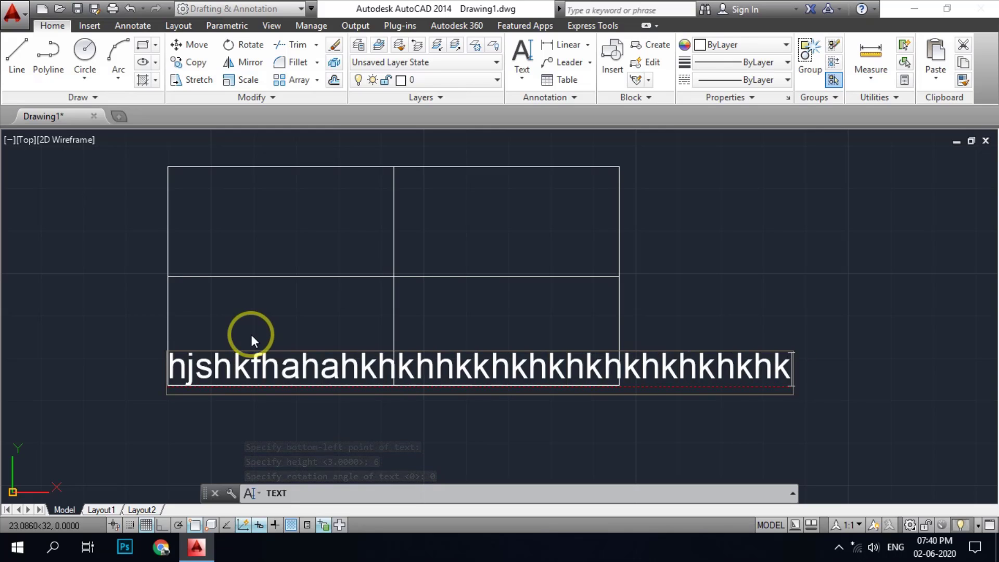
Shorten the BL-justified text from its end, try a few more random characters, erase them, and cancel the text.
key(BackSpace)
key(BackSpace)
key(BackSpace)
key(BackSpace)
key(BackSpace)
key(BackSpace)
key(BackSpace)
key(BackSpace)
key(BackSpace)
key(BackSpace)
key(BackSpace)
key(BackSpace)
key(BackSpace)
key(BackSpace)
key(BackSpace)
key(BackSpace)
key(BackSpace)
key(BackSpace)
key(BackSpace)
key(BackSpace)
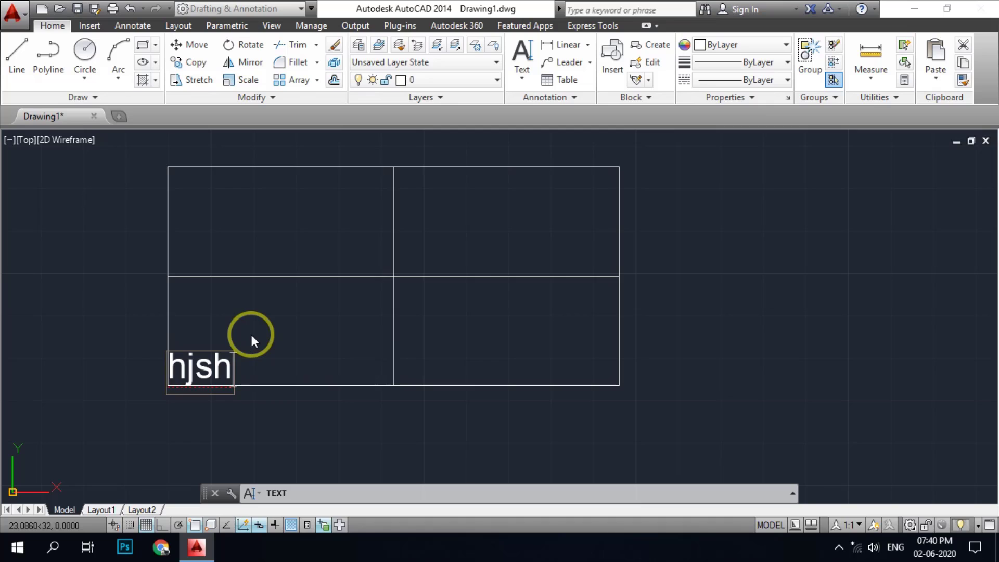
text(v,nz,nv,n)
key(BackSpace)
key(BackSpace)
key(BackSpace)
key(BackSpace)
key(BackSpace)
key(BackSpace)
key(BackSpace)
key(BackSpace)
key(BackSpace)
key(BackSpace)
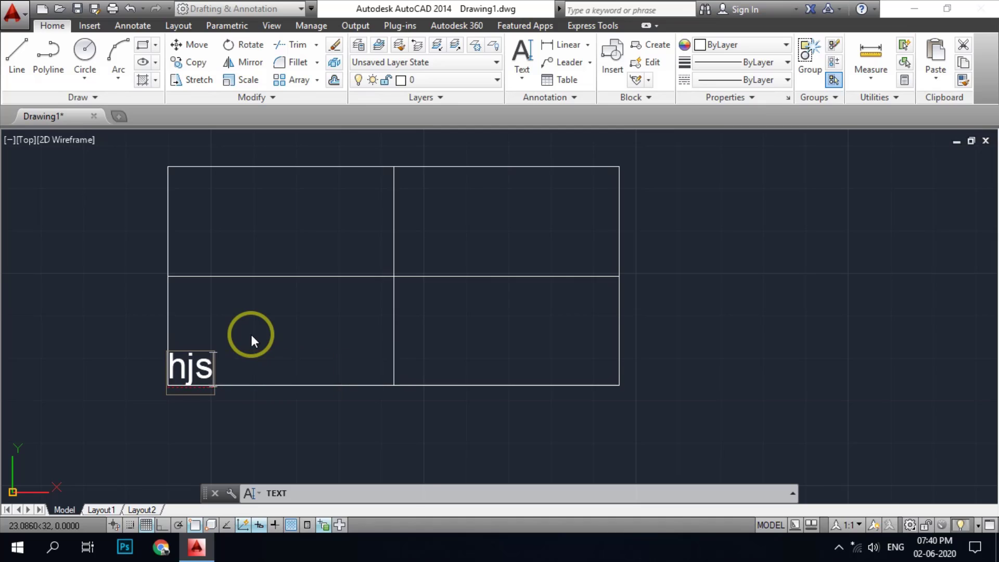
key(Escape)
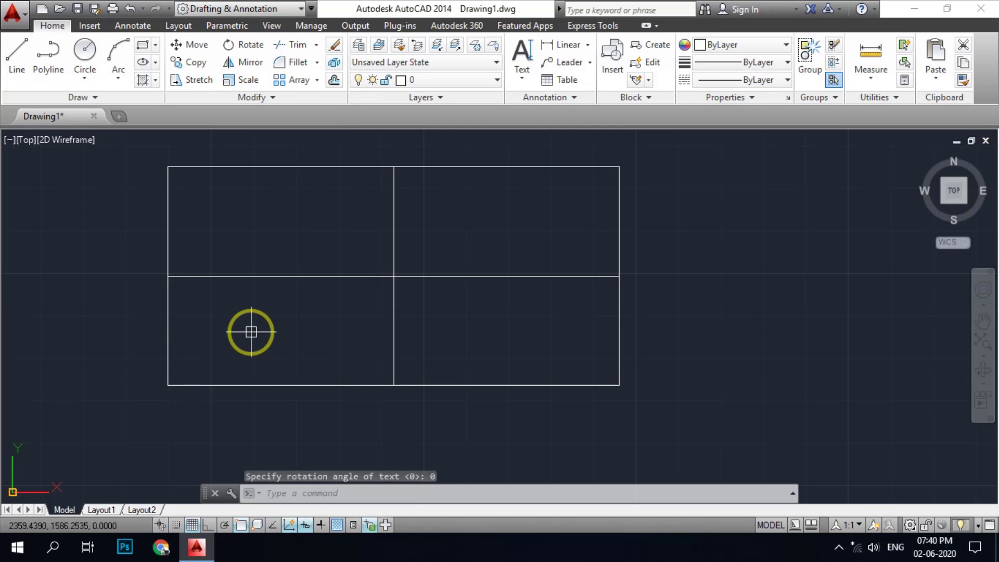
Start BC-justified single-line text with its bottom-center point at the rectangle's centre.
text(dt)
key(Return)
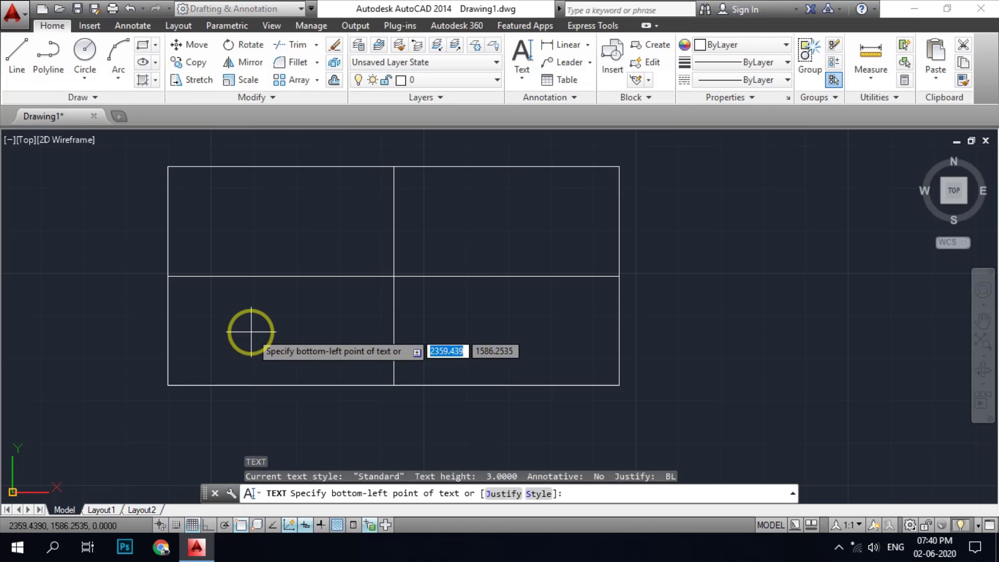
text(j)
key(Return)
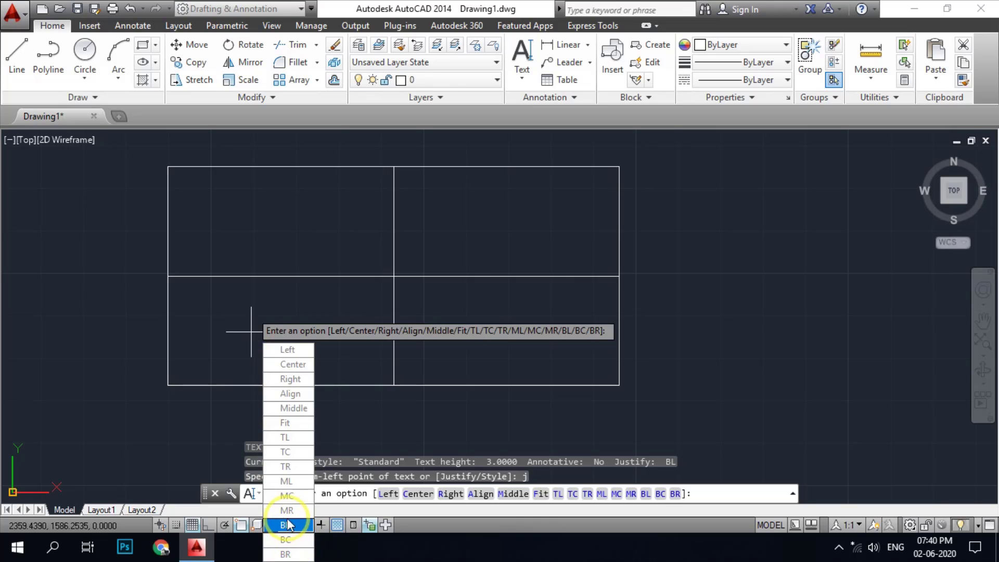
click(292, 542)
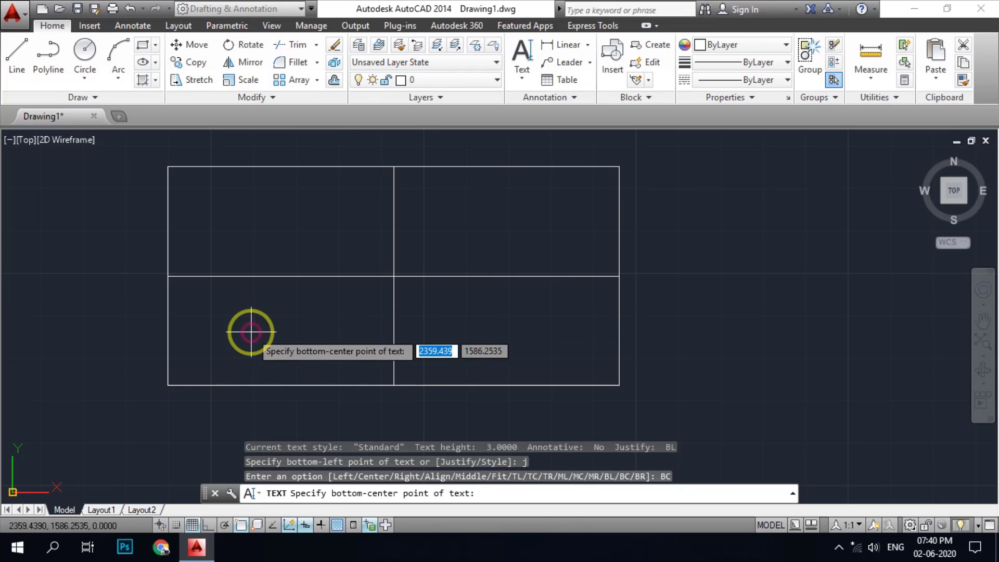
click(393, 274)
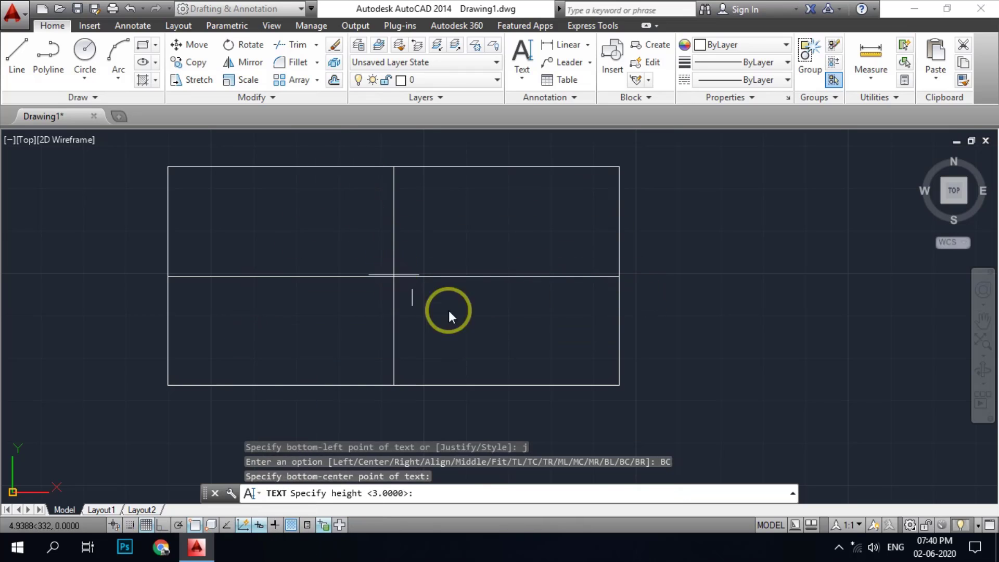
Set the BC-justified text's height to 6 and rotation to 0, and enter "sfkshfkhskhkhhkkh".
text(6)
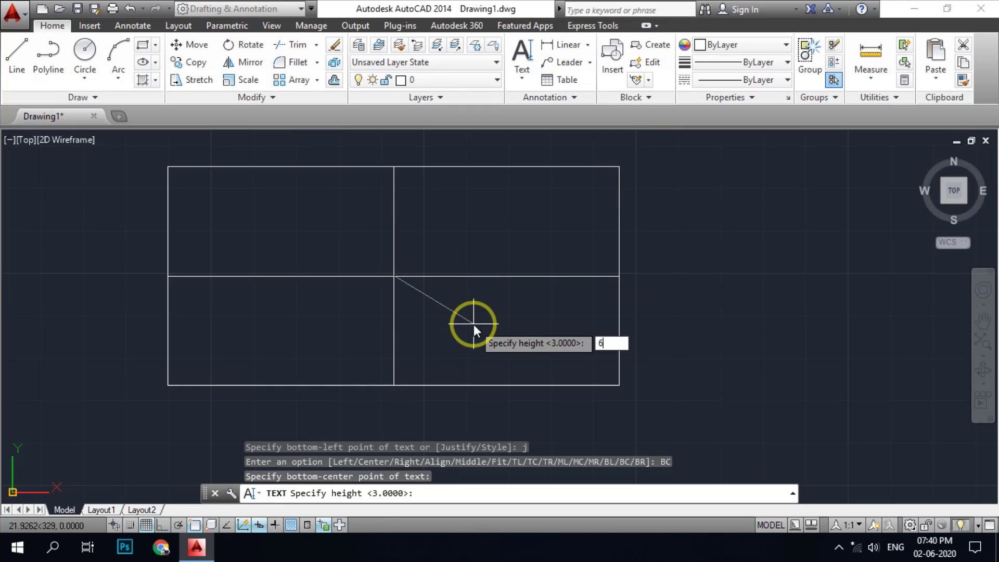
key(Return)
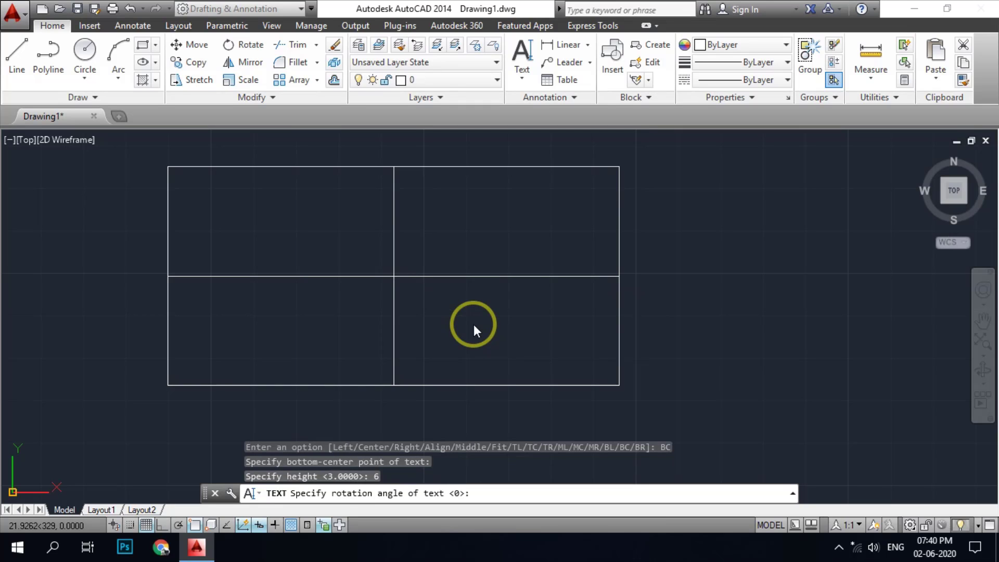
text(0)
key(Return)
text(sfkshfkhskhkhhk)
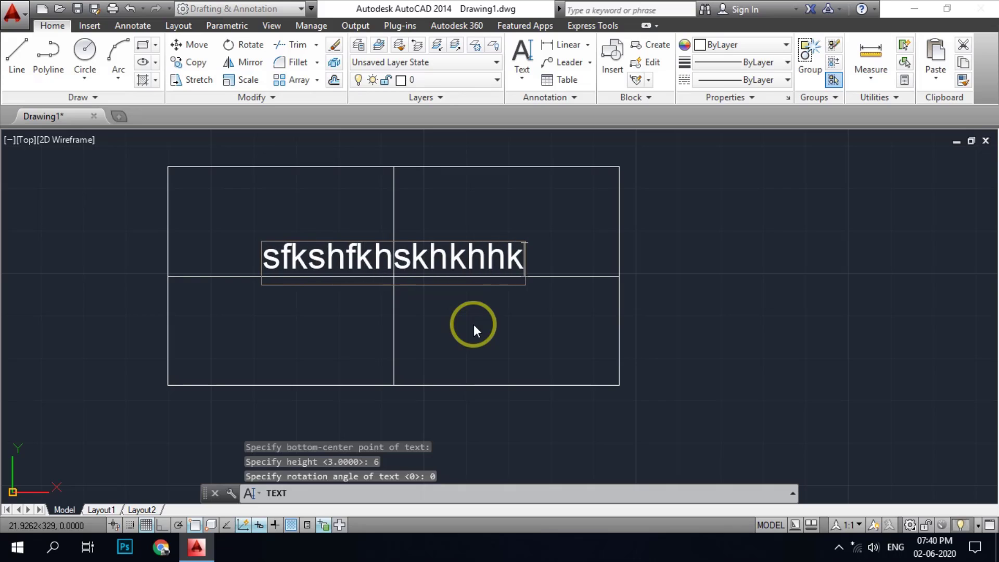
text(kh)
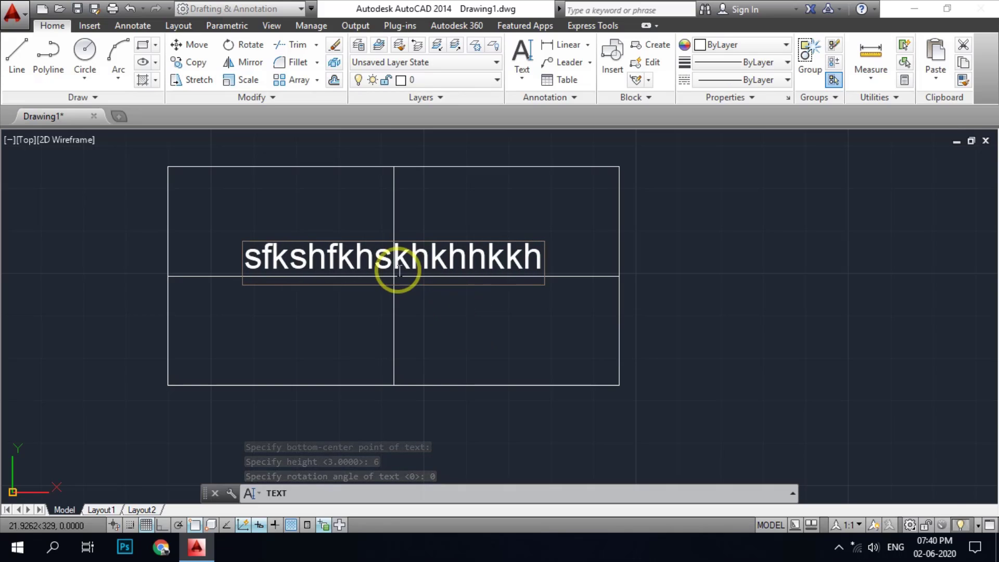
Examine the BC-justified text's position above the centre point and extend it with "jhdfkhkhkhkhhdsjjsjfjsj".
scroll(399, 269, up, 4)
scroll(414, 286, down, 2)
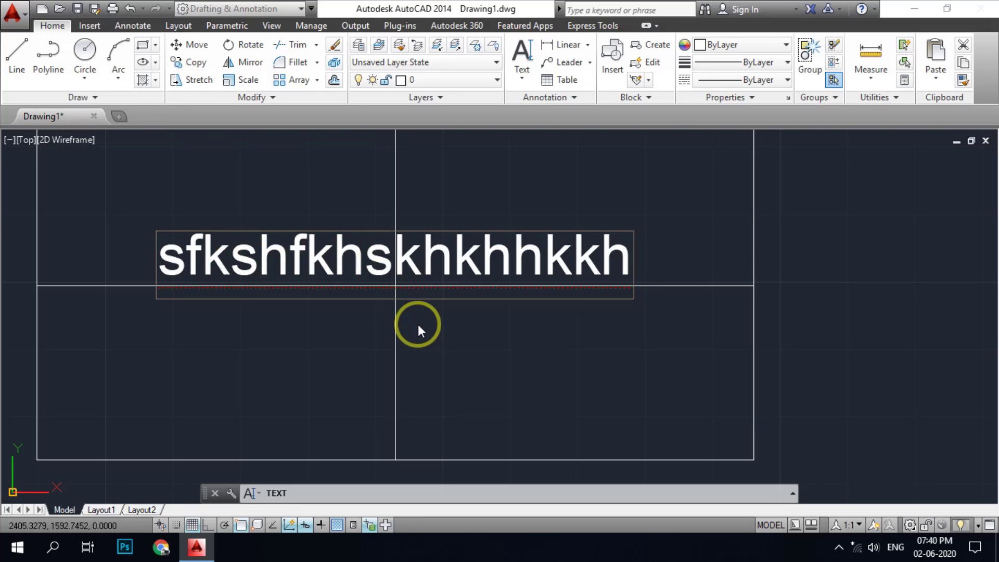
text(jhdfkhkhkhk)
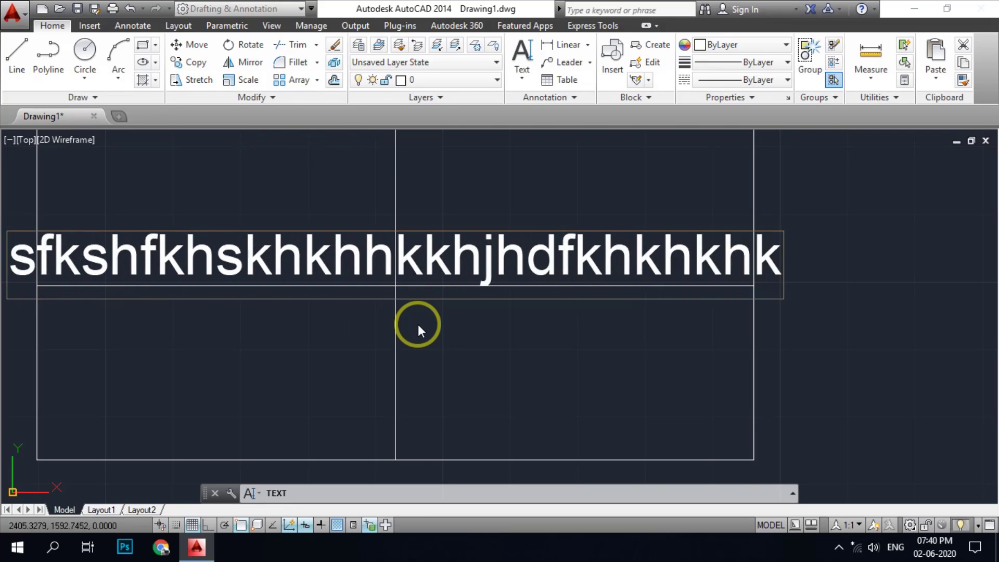
scroll(391, 312, down, 4)
text(hhd)
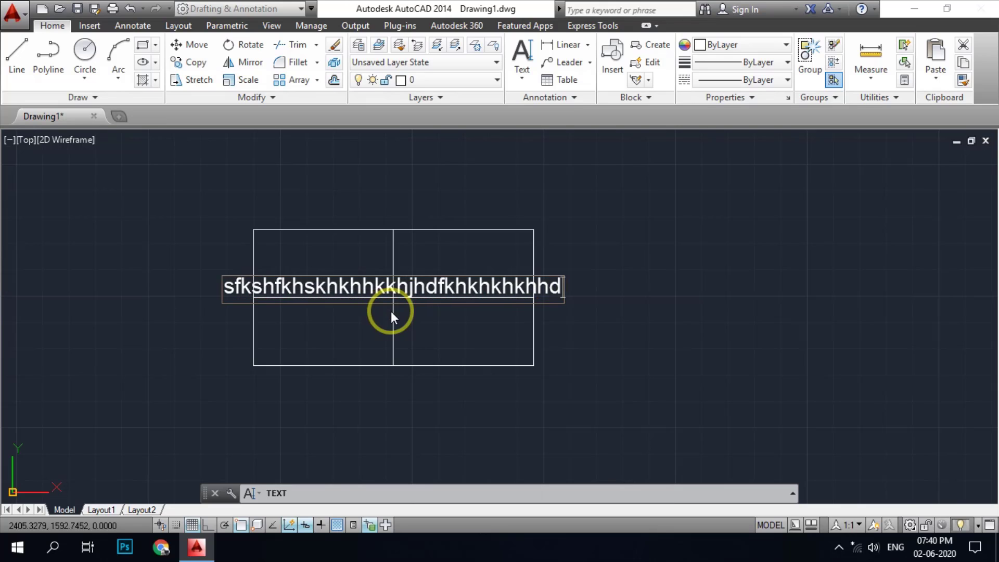
text(sjjsjfjsj)
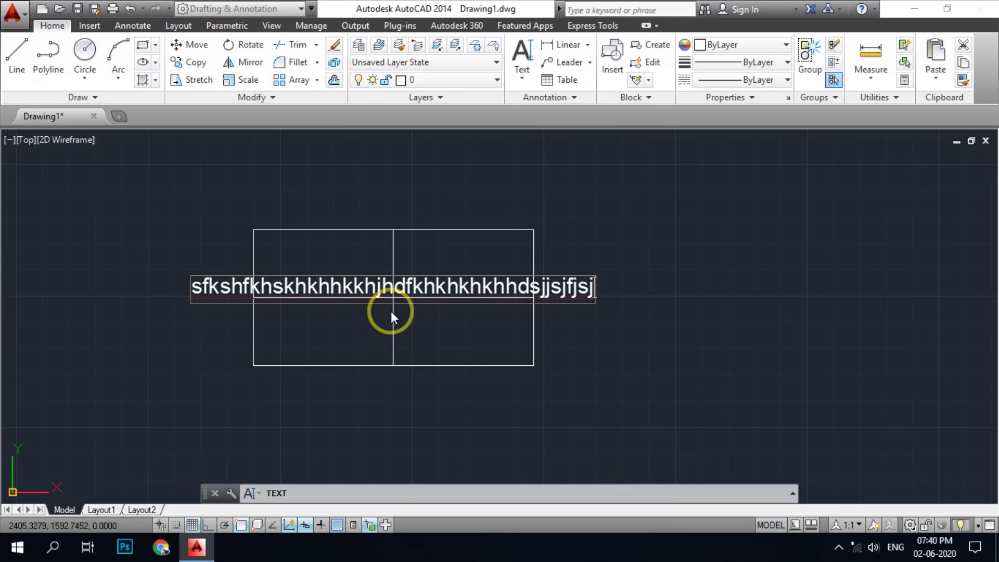
Delete characters from the end of the BC-justified text back to "sfkshfkhskh", and cancel the text.
key(BackSpace)
key(BackSpace)
key(BackSpace)
key(BackSpace)
key(BackSpace)
key(BackSpace)
key(BackSpace)
key(BackSpace)
key(BackSpace)
key(BackSpace)
key(BackSpace)
key(BackSpace)
key(BackSpace)
key(BackSpace)
key(BackSpace)
key(BackSpace)
key(BackSpace)
key(BackSpace)
key(BackSpace)
key(BackSpace)
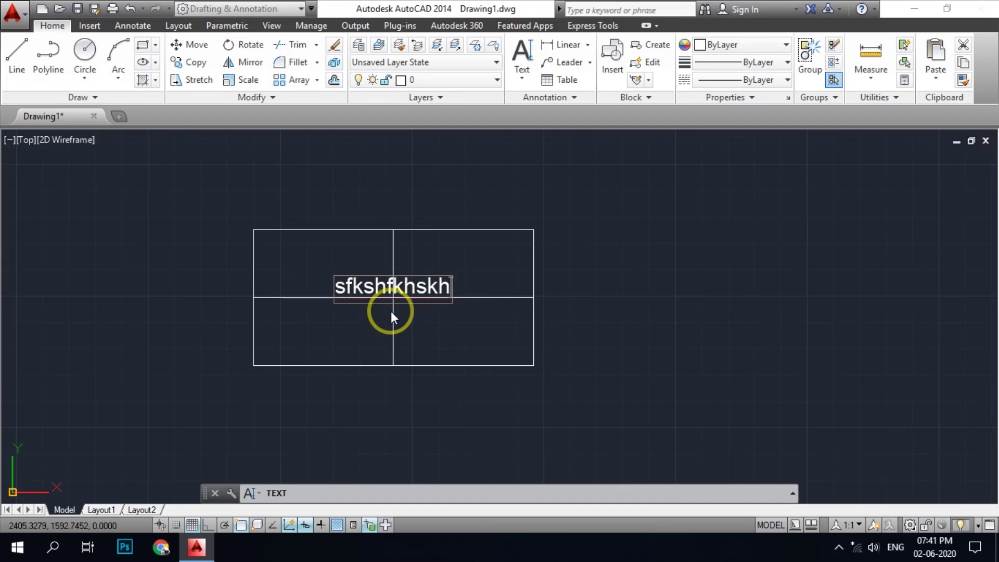
key(Escape)
Start BR-justified single-line text with its bottom-right point at the rectangle's lower-right corner.
scroll(408, 306, up, 2)
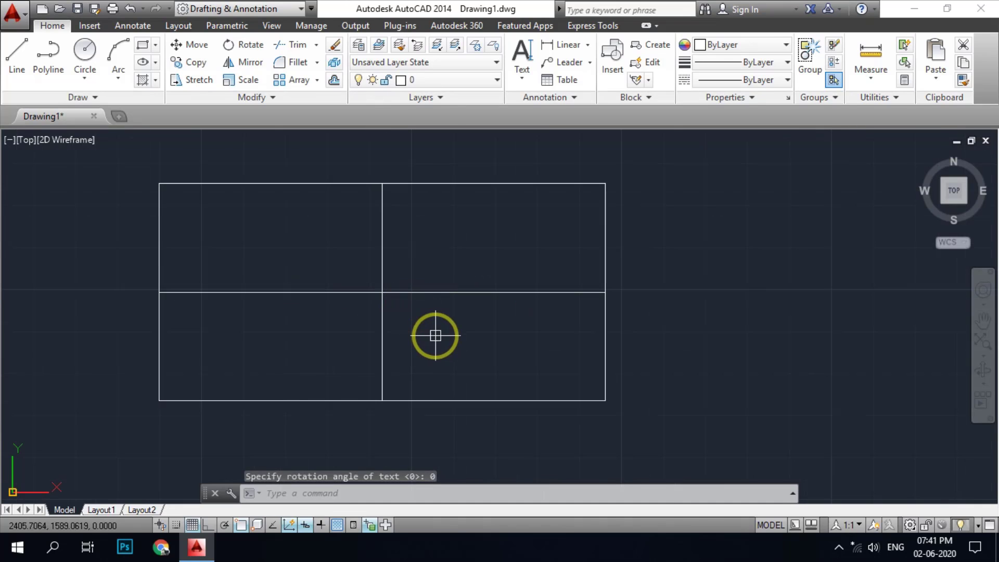
text(text)
key(Return)
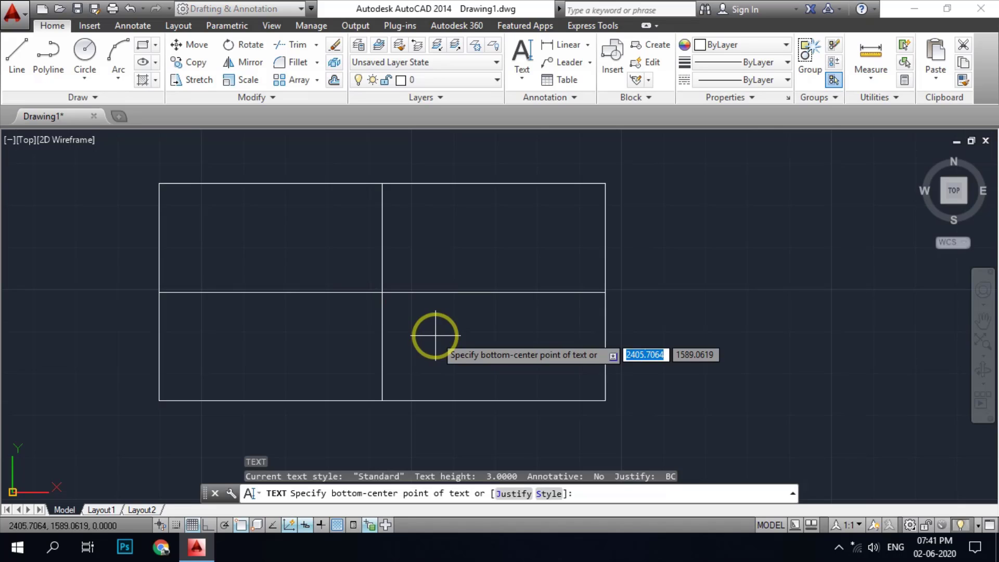
text(j)
key(Return)
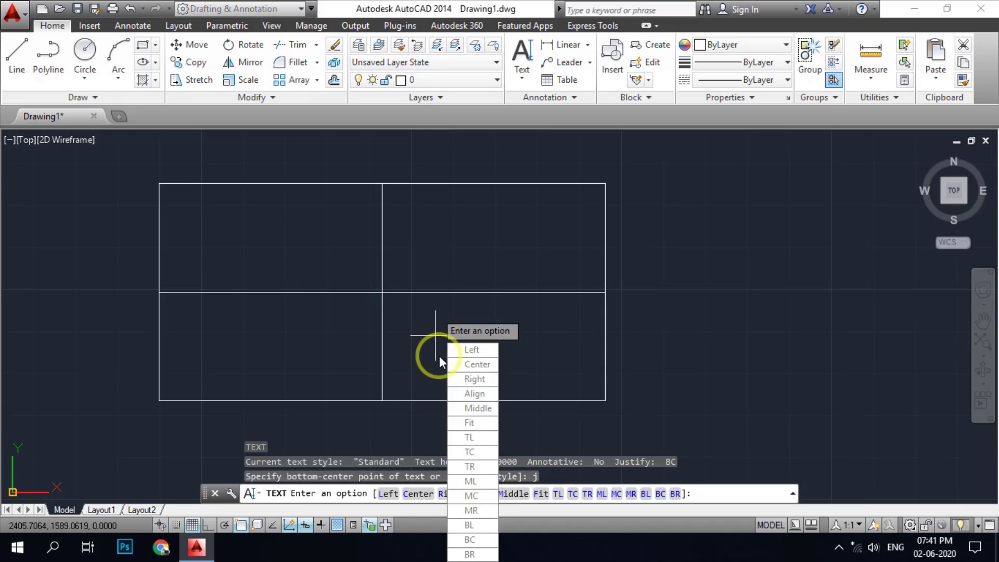
click(471, 554)
scroll(375, 229, down, 5)
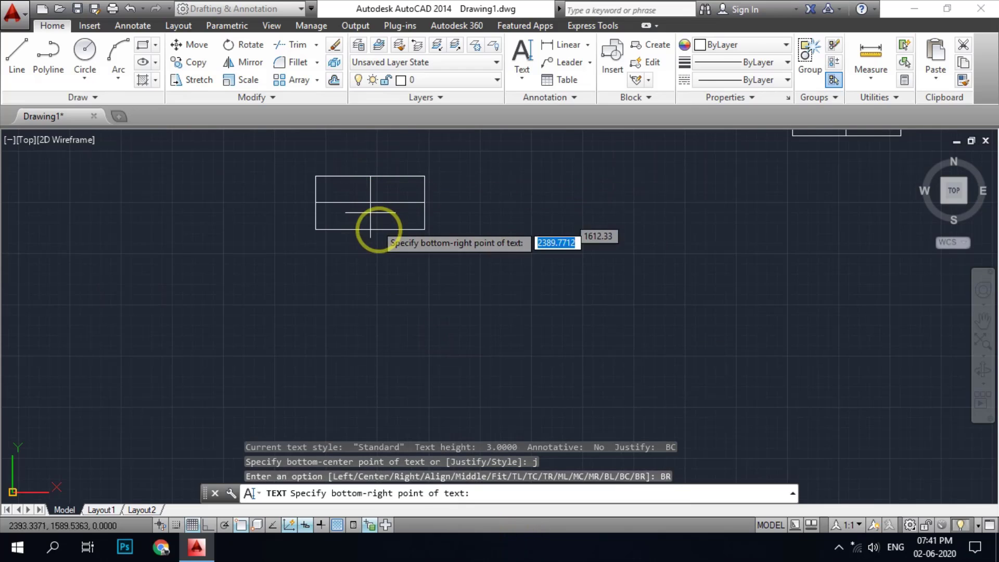
scroll(371, 223, up, 4)
scroll(371, 222, down, 2)
scroll(373, 188, up, 6)
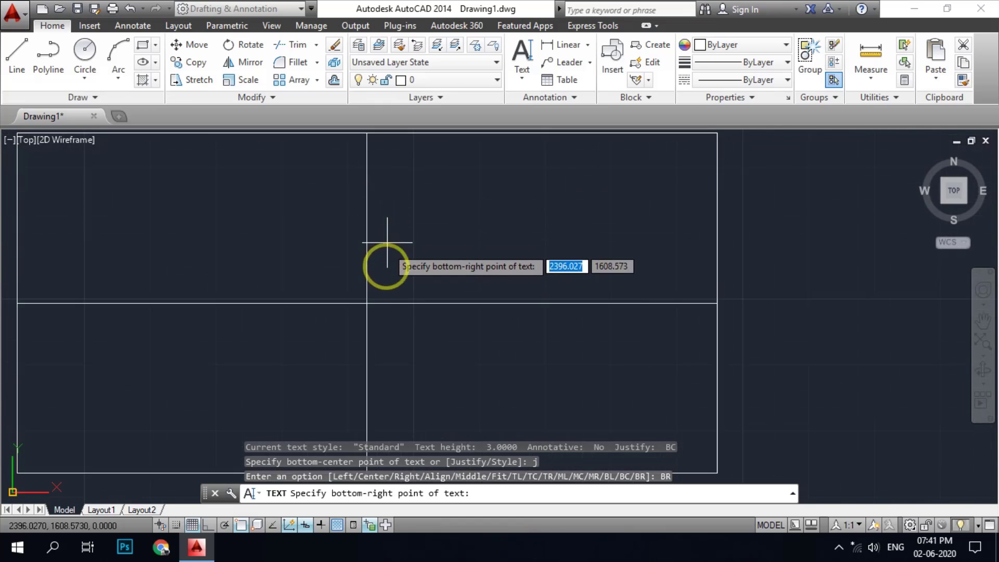
scroll(409, 273, down, 2)
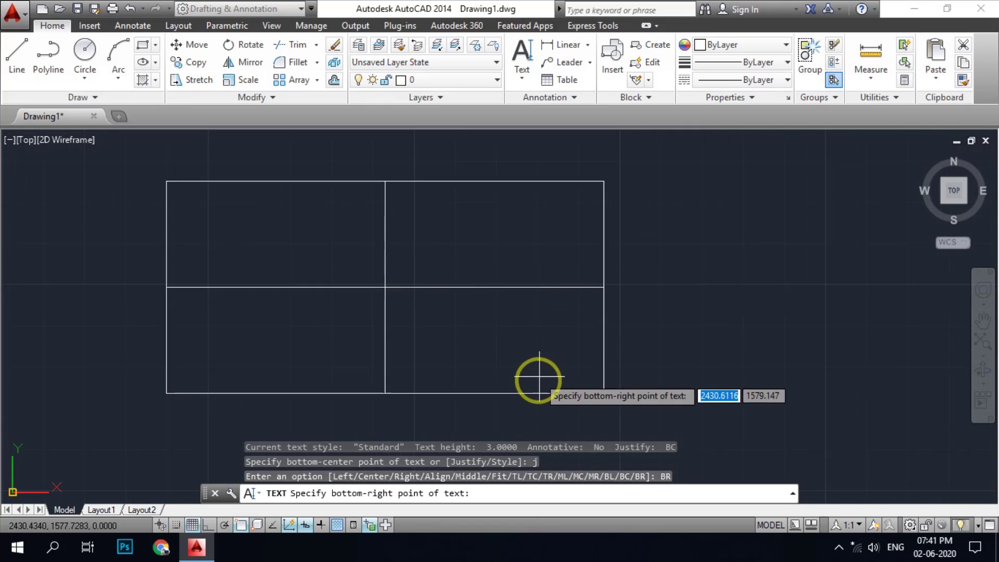
click(604, 391)
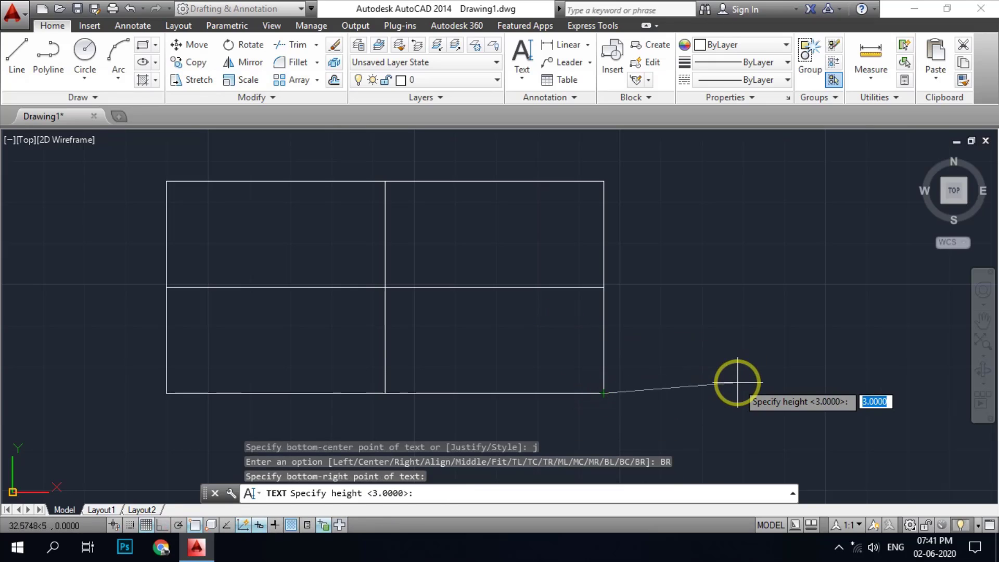
Set the BR-justified text's height to 6 and rotation to 0, and enter "sjhjasjahjdhjahjahjdhajdajjjhdjjjjj".
text(6)
key(Return)
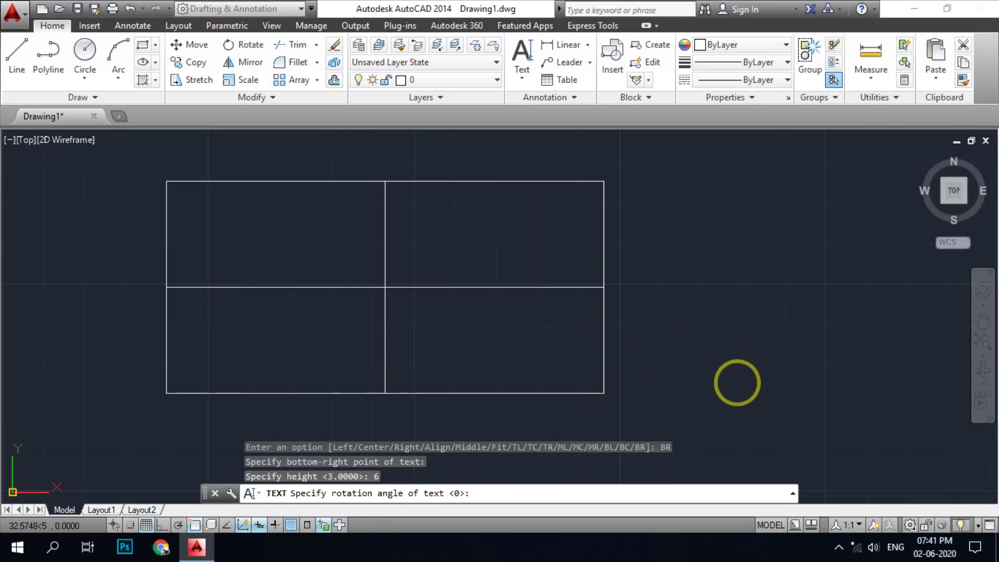
text(0)
key(Return)
text(sjhjasjahjdhjahjahjdhaj)
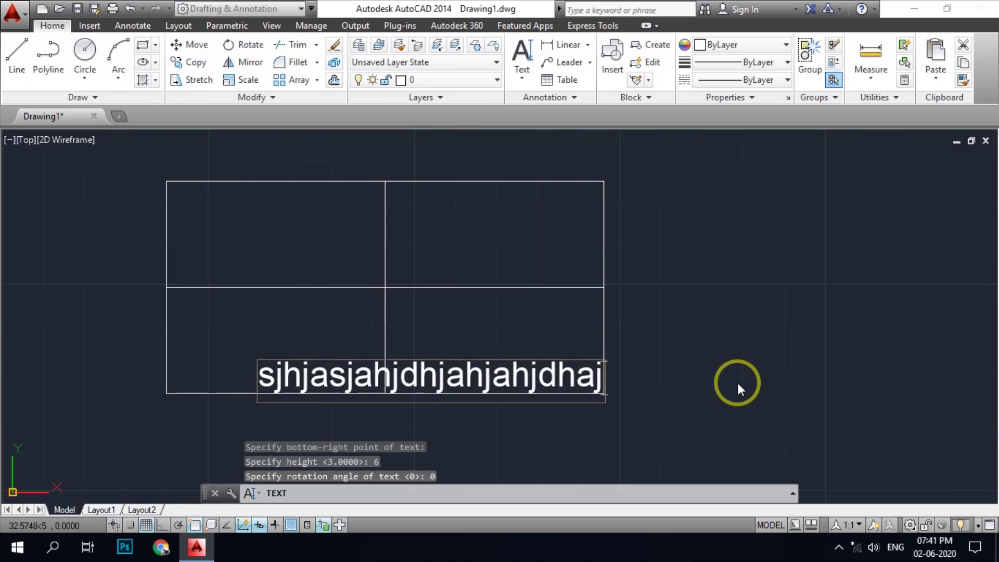
text(dajjjhdjjjjj)
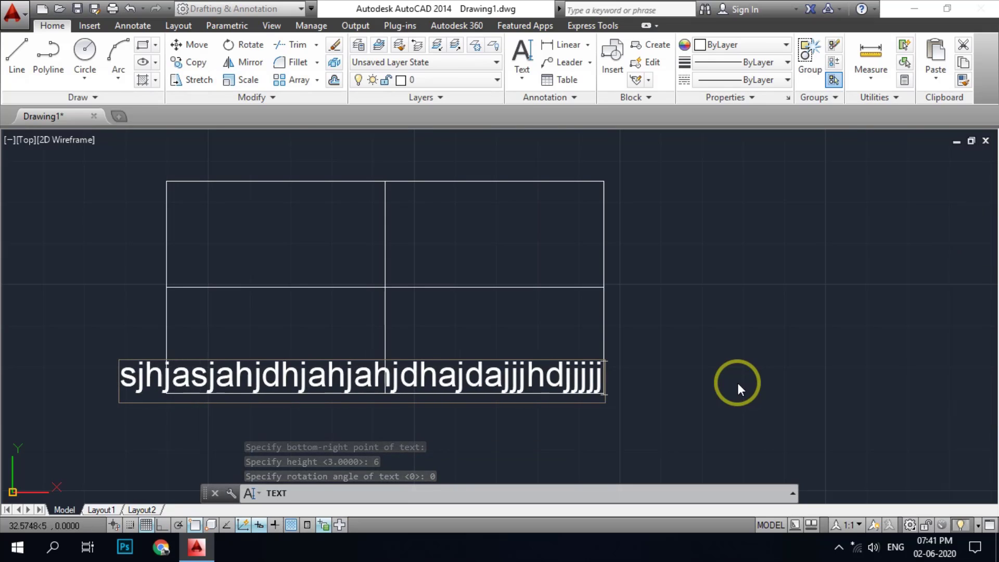
Shorten the BR-justified text to "sjhjasjahjdhjahjahjdhajda" and extend it with a long run of random letters starting "ndmanmnmkakk".
key(BackSpace)
key(BackSpace)
key(BackSpace)
key(BackSpace)
key(BackSpace)
key(BackSpace)
key(BackSpace)
key(BackSpace)
key(BackSpace)
key(BackSpace)
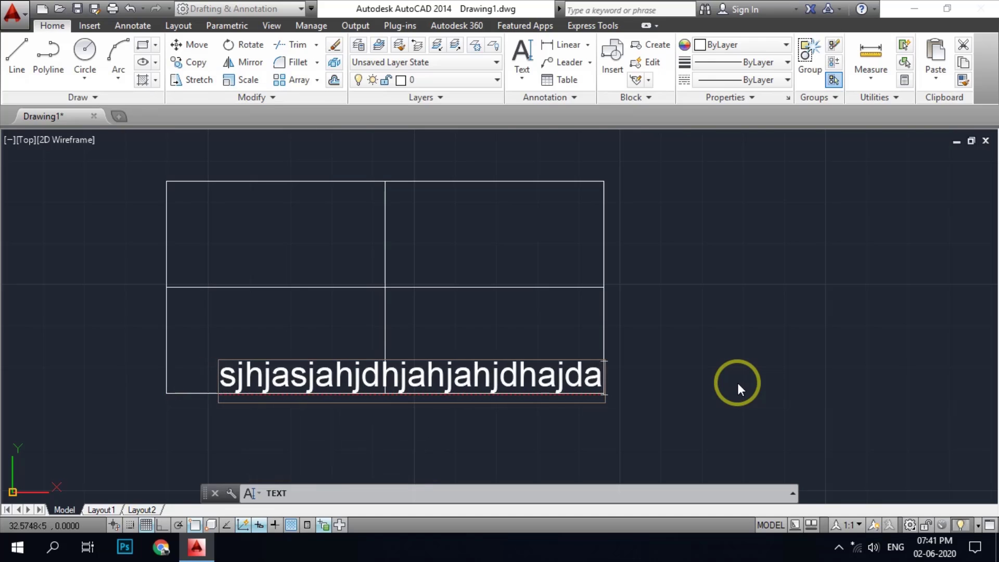
text(ndmanmnmkakk)
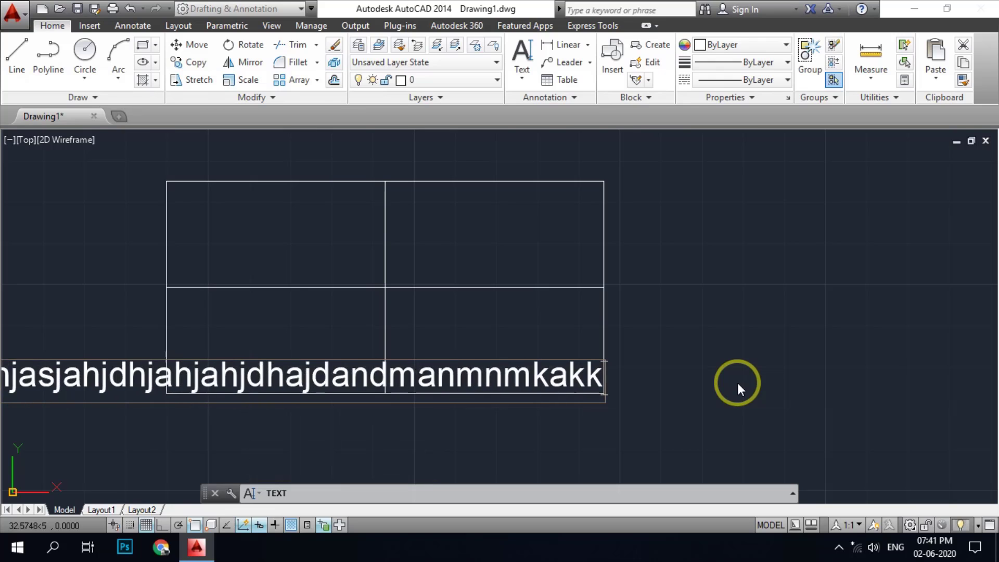
text(hakshakhdkahkd)
Delete the added characters from the end of the BR-justified text and cancel the text.
key(BackSpace)
key(BackSpace)
key(BackSpace)
key(BackSpace)
key(BackSpace)
key(BackSpace)
key(BackSpace)
key(BackSpace)
key(BackSpace)
key(BackSpace)
key(BackSpace)
key(BackSpace)
key(BackSpace)
key(BackSpace)
key(BackSpace)
key(BackSpace)
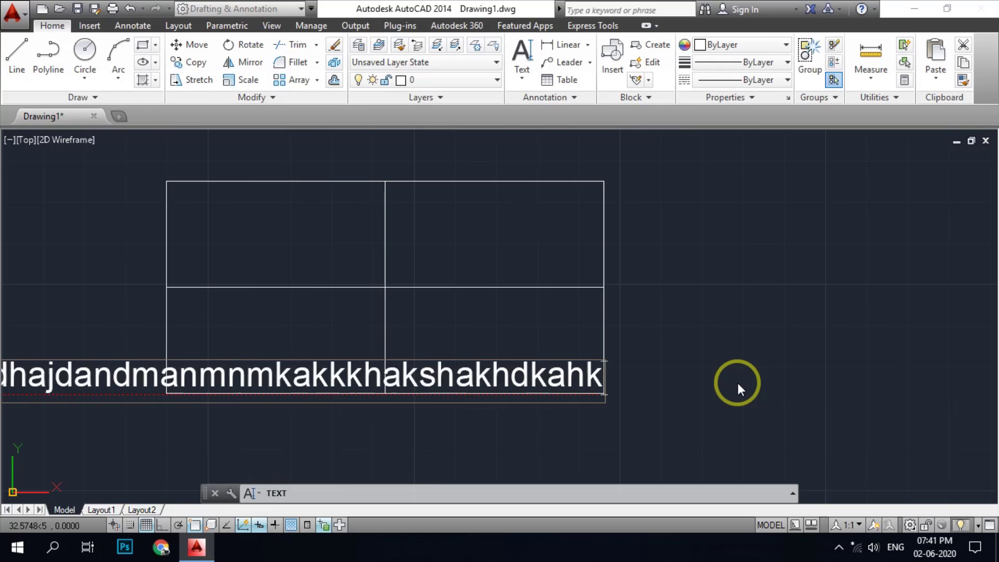
key(BackSpace)
key(BackSpace)
key(BackSpace)
key(BackSpace)
key(BackSpace)
key(BackSpace)
key(BackSpace)
key(BackSpace)
key(BackSpace)
key(BackSpace)
key(BackSpace)
key(BackSpace)
key(BackSpace)
key(BackSpace)
key(BackSpace)
key(Escape)
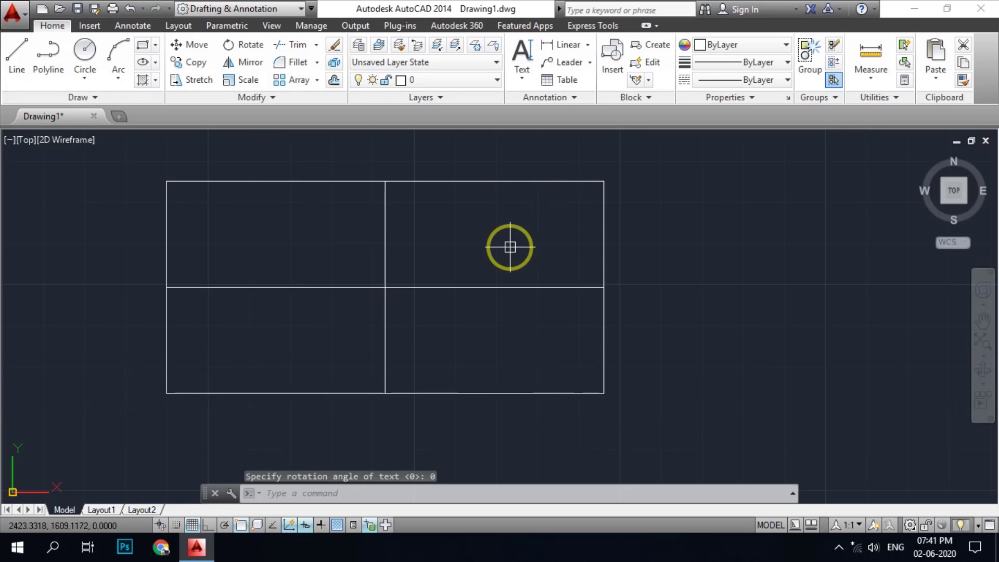
Review the single-line text command's list of justification options, from Left to BR, and cancel the command.
text(DTj)
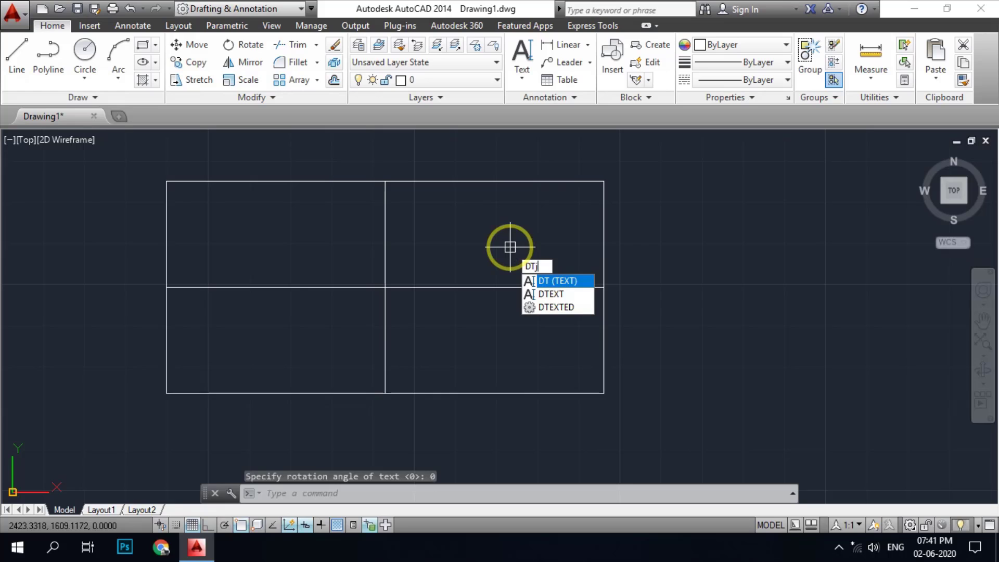
key(Return)
text(j)
key(Return)
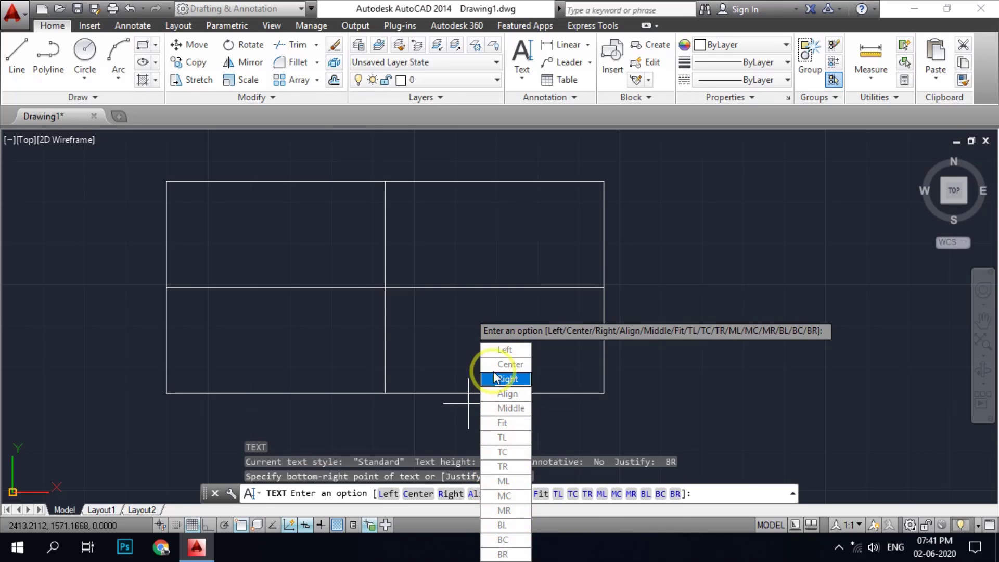
key(Escape)
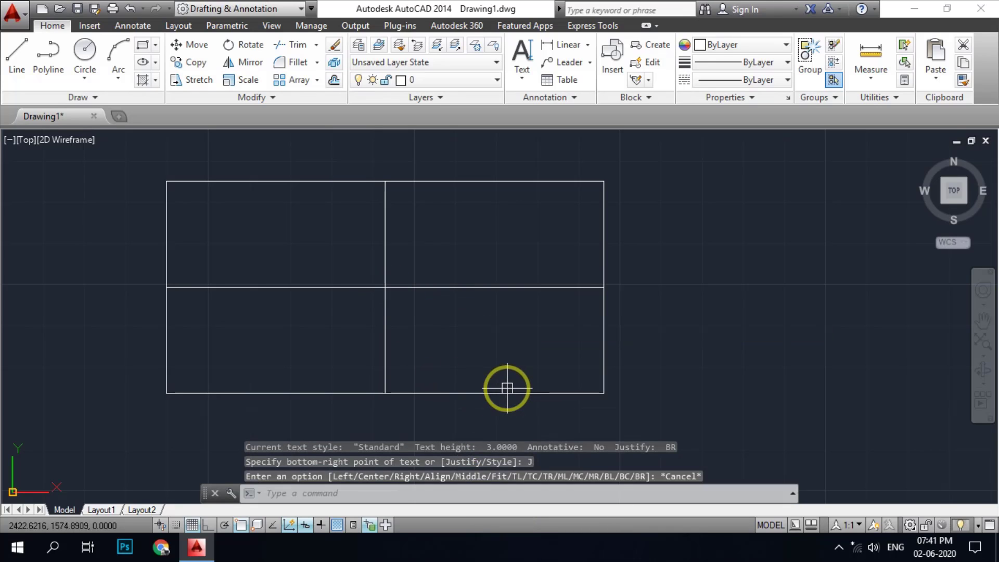
key(Escape)
key(Escape)
key(Escape)
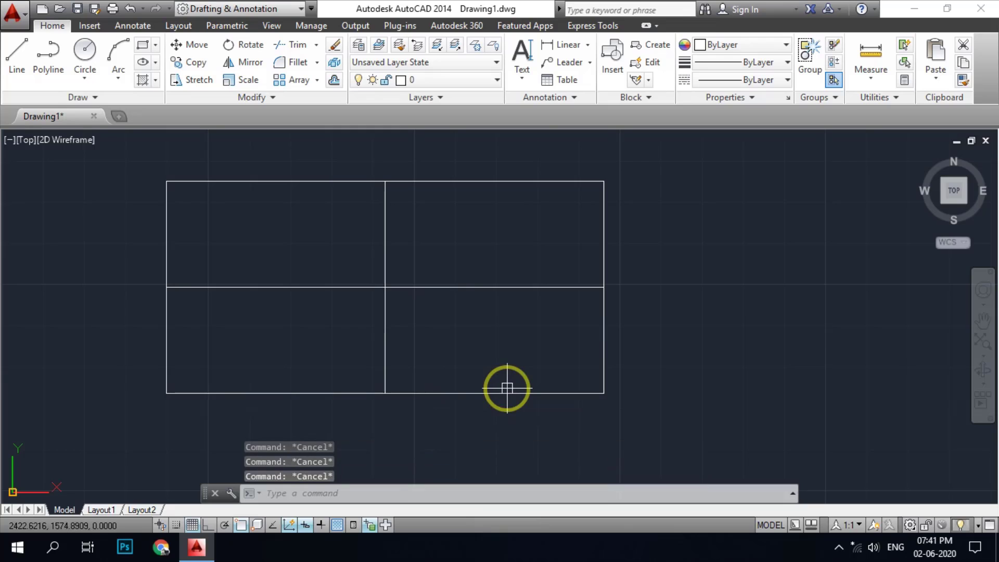
Start BR-justified single-line text at a free point just right of the divided rectangle, with a nearly horizontal rotation.
text(dt)
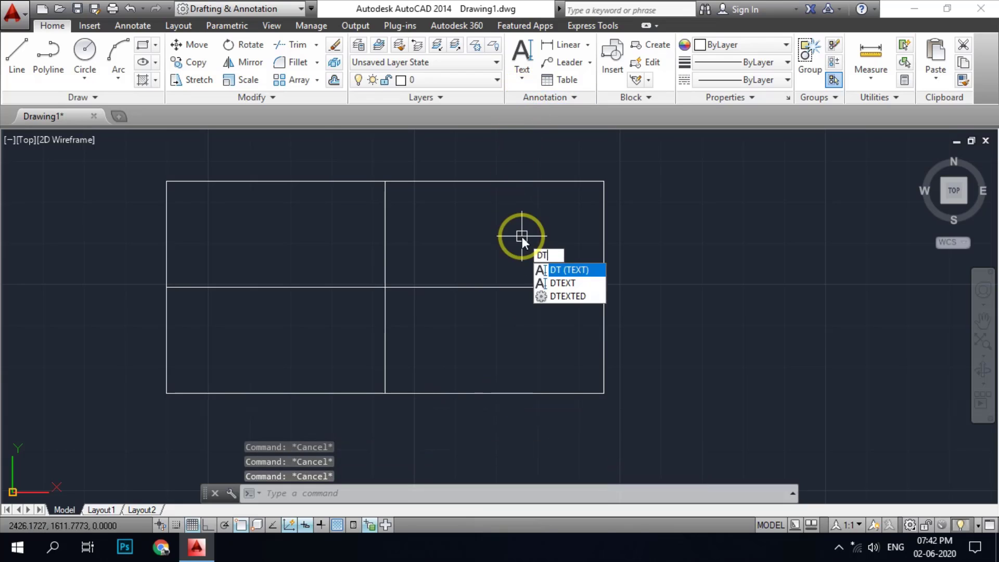
key(Return)
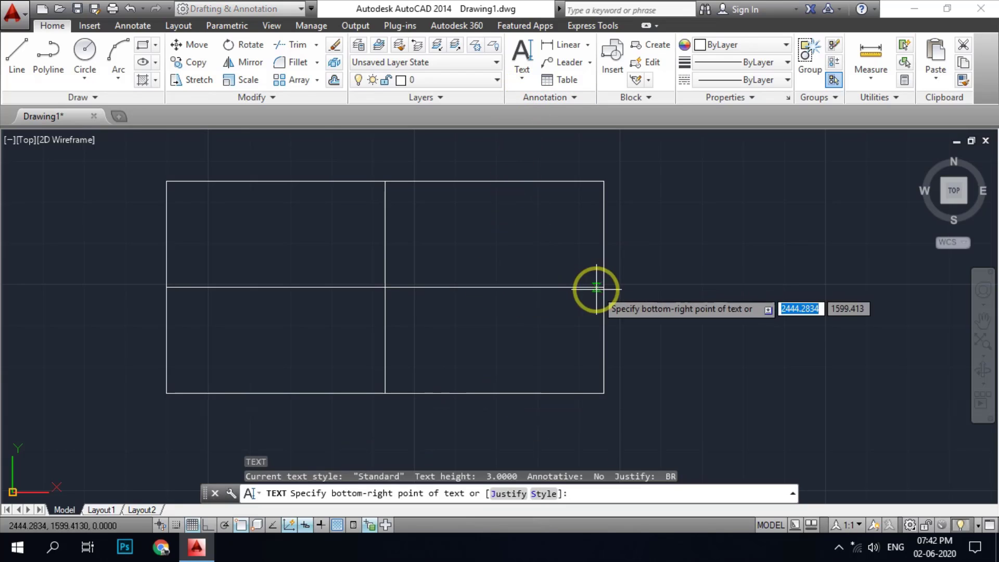
scroll(412, 319, down, 2)
scroll(542, 308, down, 4)
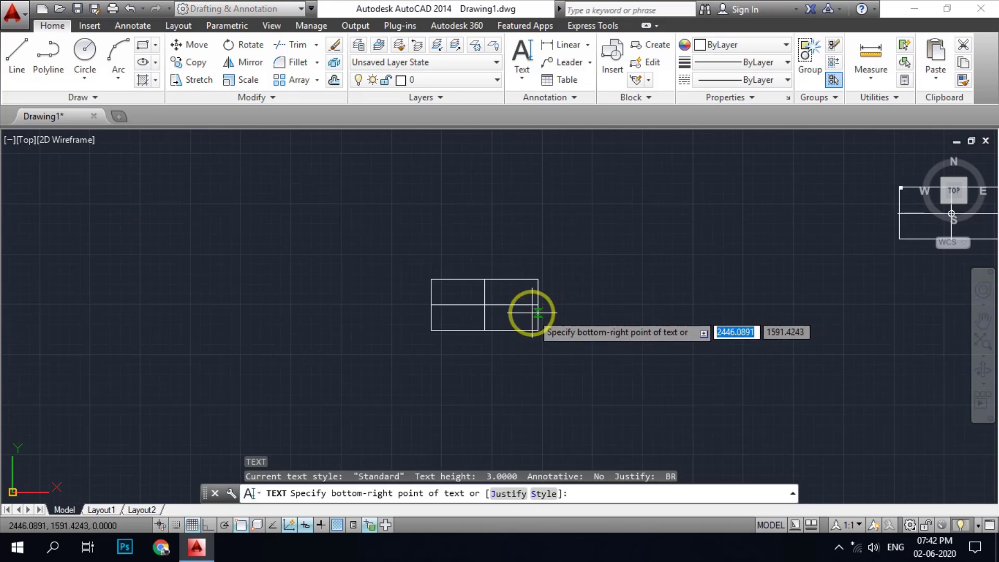
click(593, 306)
scroll(593, 306, up, 2)
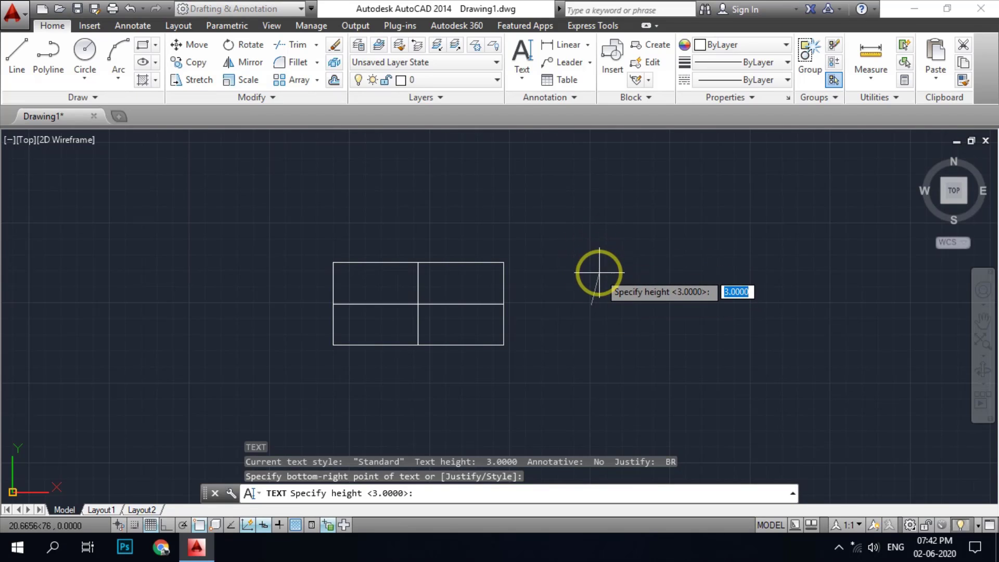
key(Return)
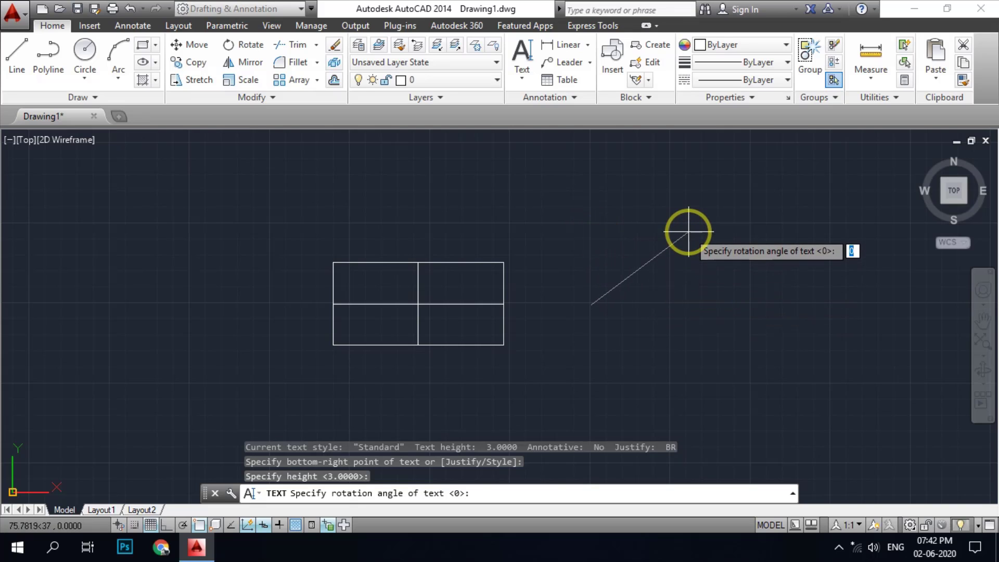
click(697, 303)
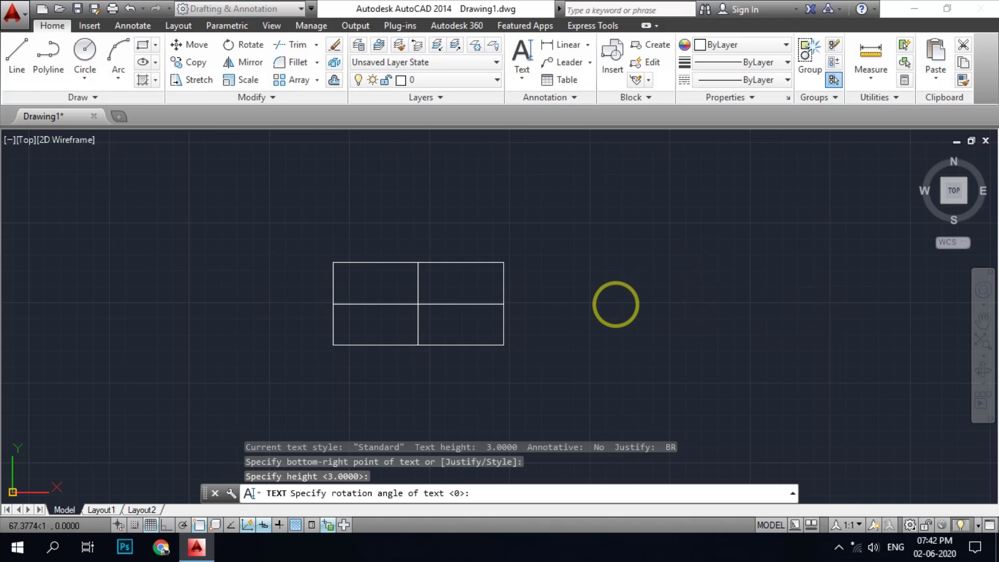
Enter "dadadadada" as the BR-justified text, extend it with "dada", and cancel the text.
text(dadad)
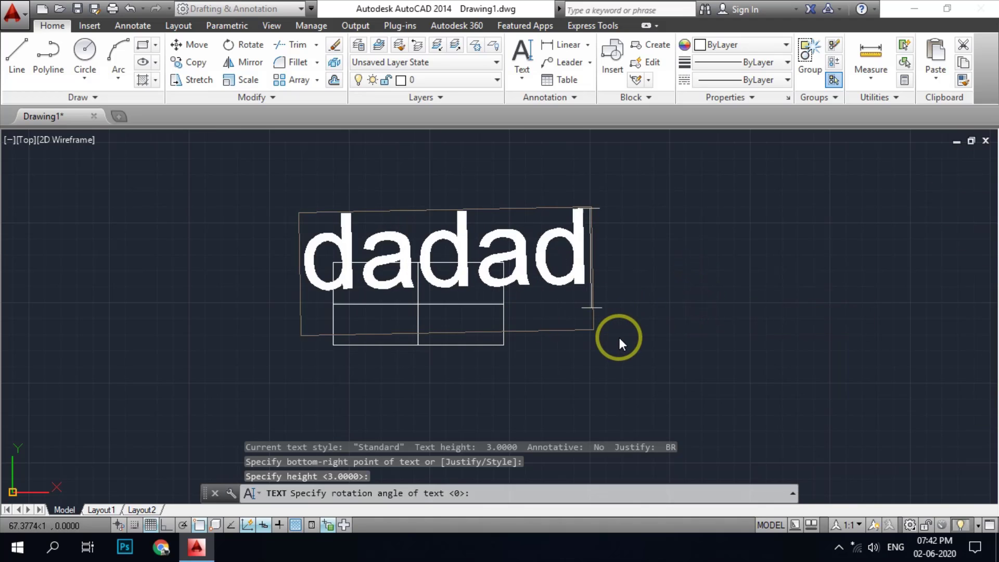
text(adada)
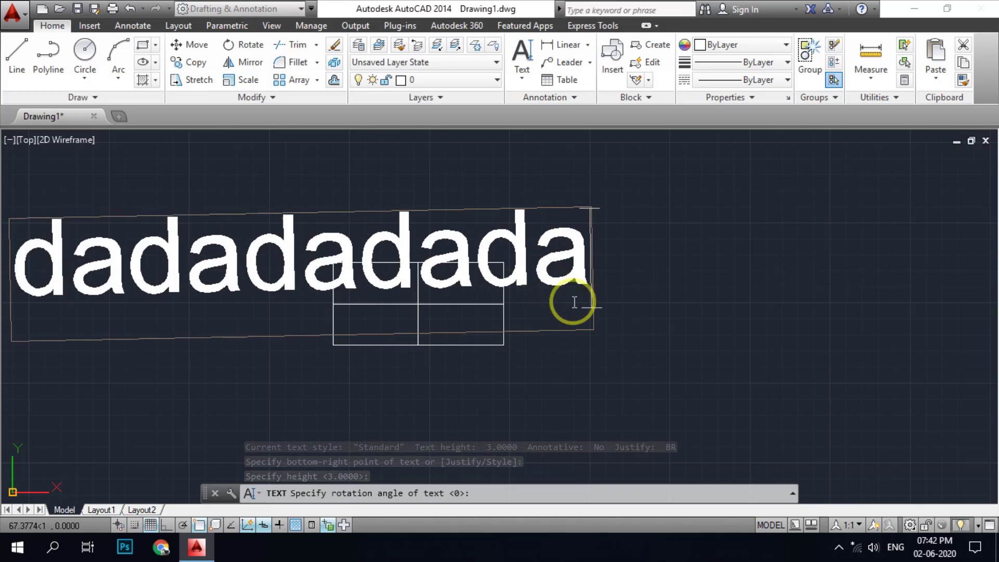
scroll(694, 348, down, 5)
scroll(695, 348, up, 2)
scroll(464, 330, up, 4)
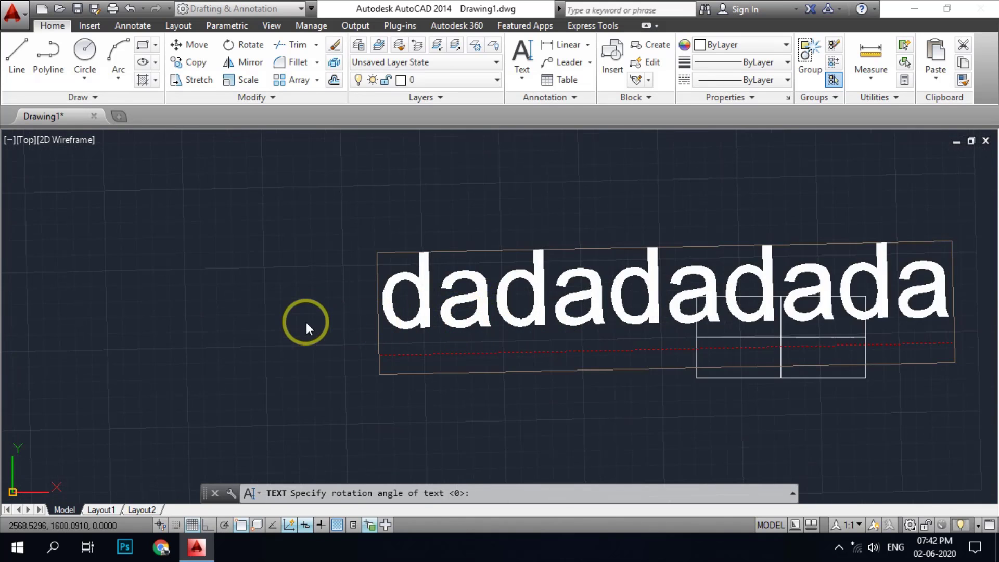
scroll(306, 326, down, 2)
text(dada)
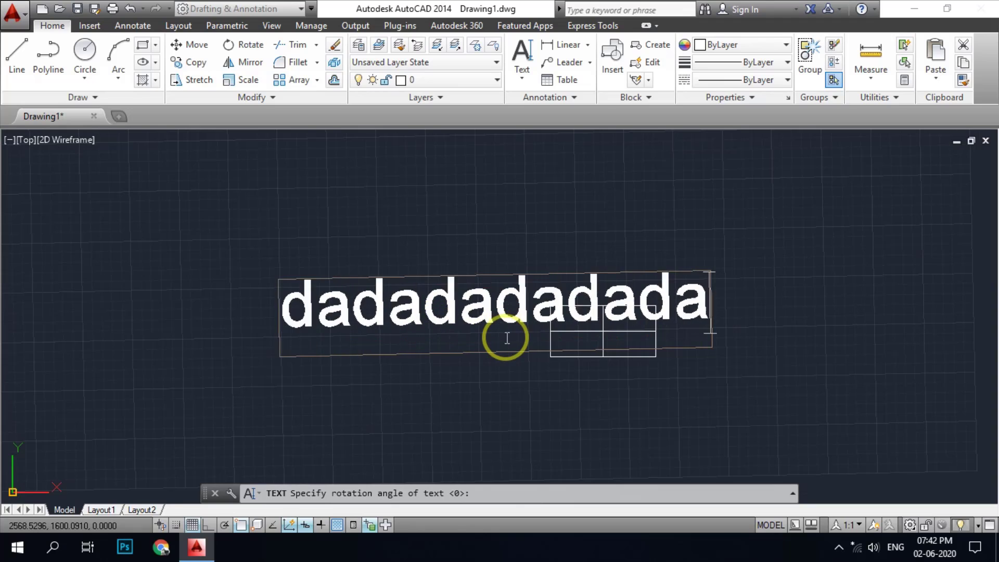
scroll(434, 324, down, 6)
key(Escape)
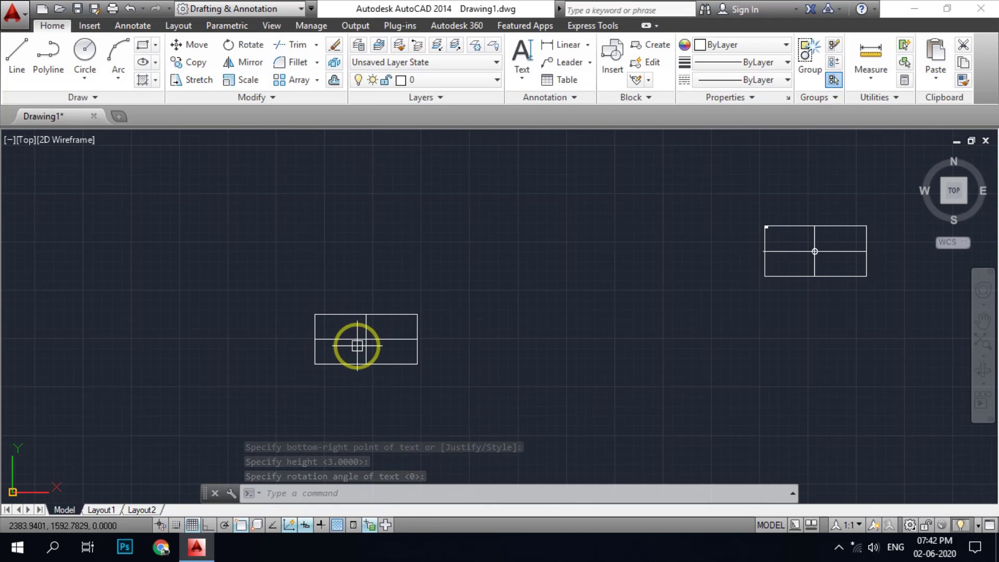
scroll(373, 345, up, 4)
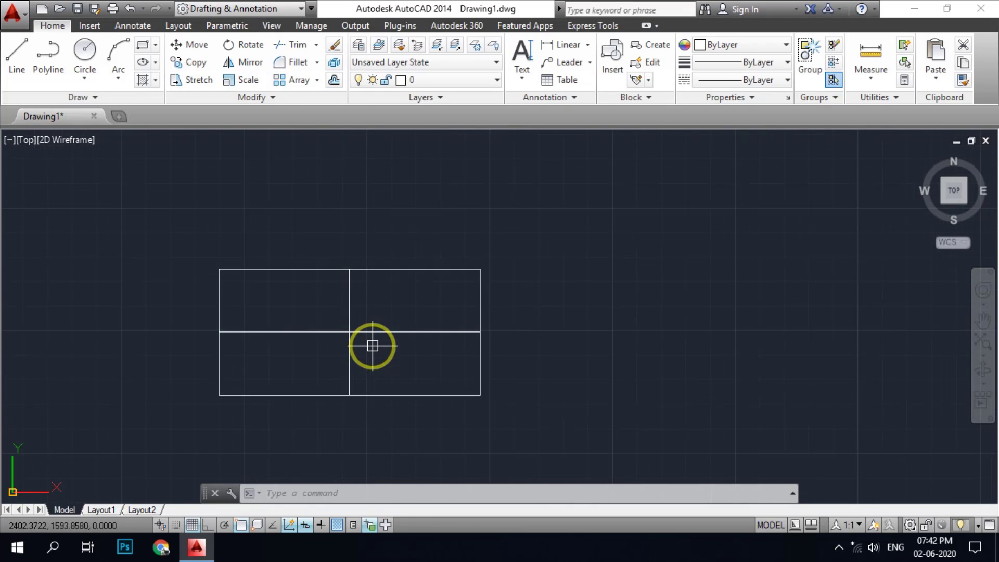